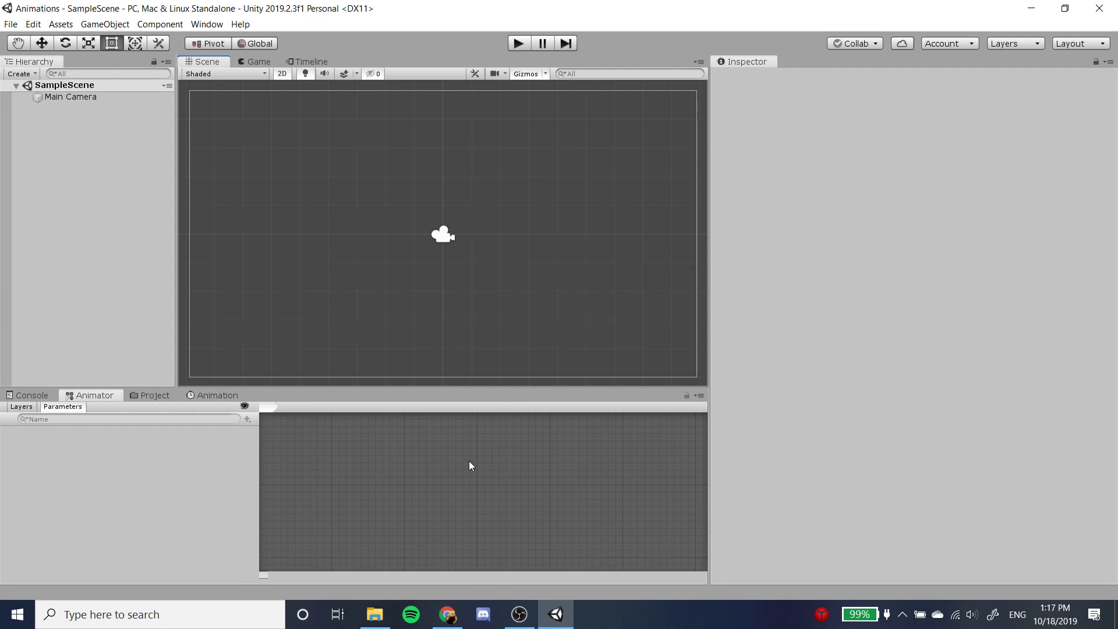
Step: Create a new 2D sprite object in the SampleScene hierarchy
{"action": "left_click", "coordinate": [82, 153]}
{"action": "right_click", "coordinate": [49, 147]}
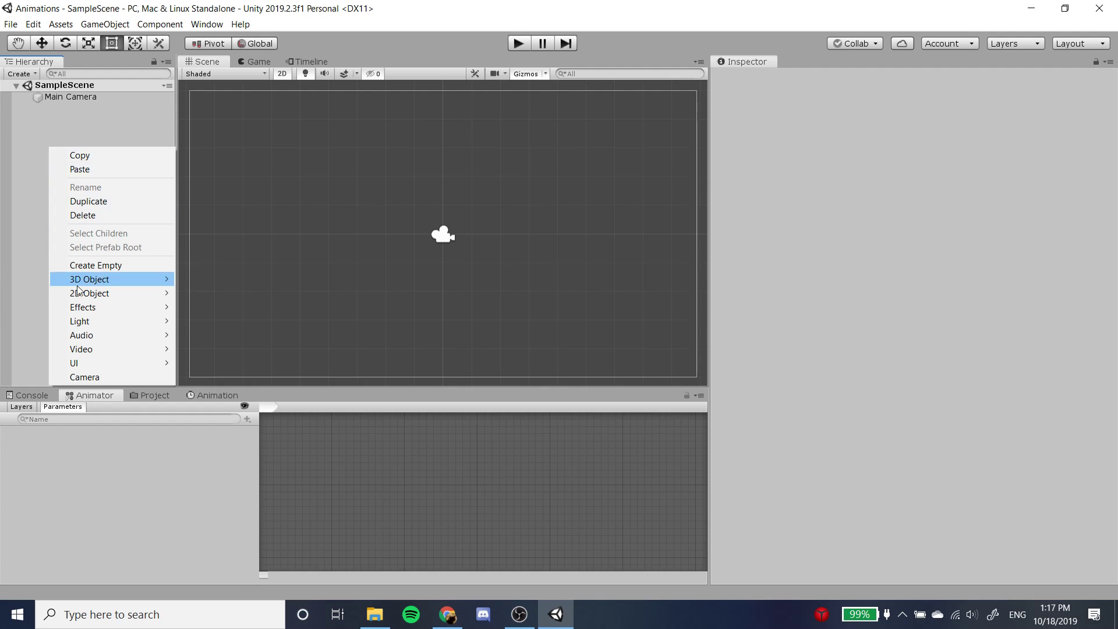
{"action": "mouse_move", "coordinate": [94, 286]}
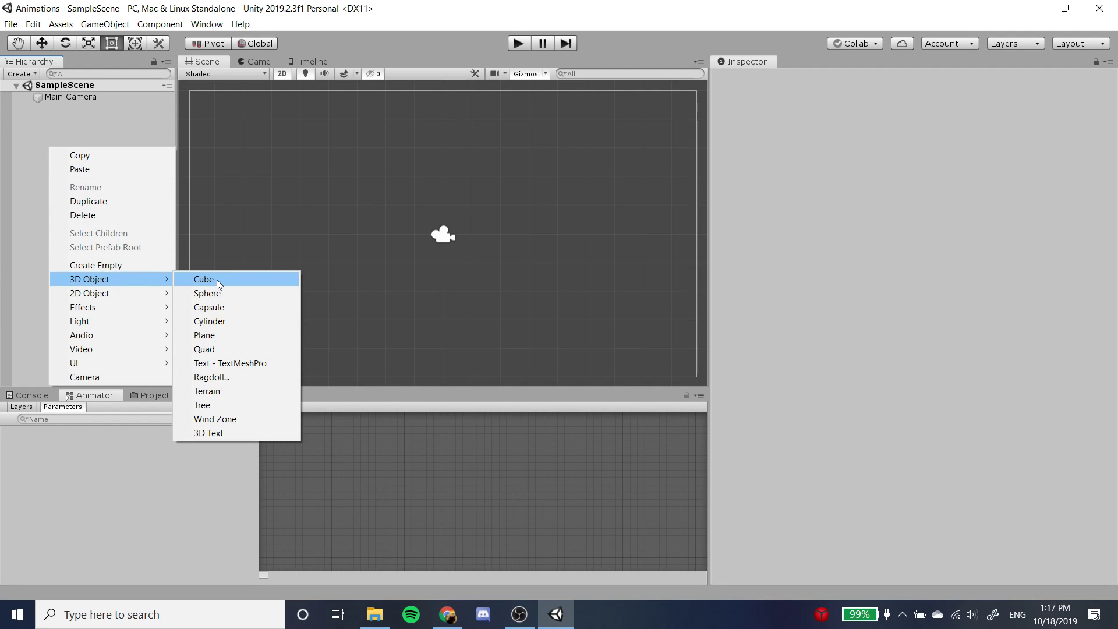
{"action": "mouse_move", "coordinate": [129, 293]}
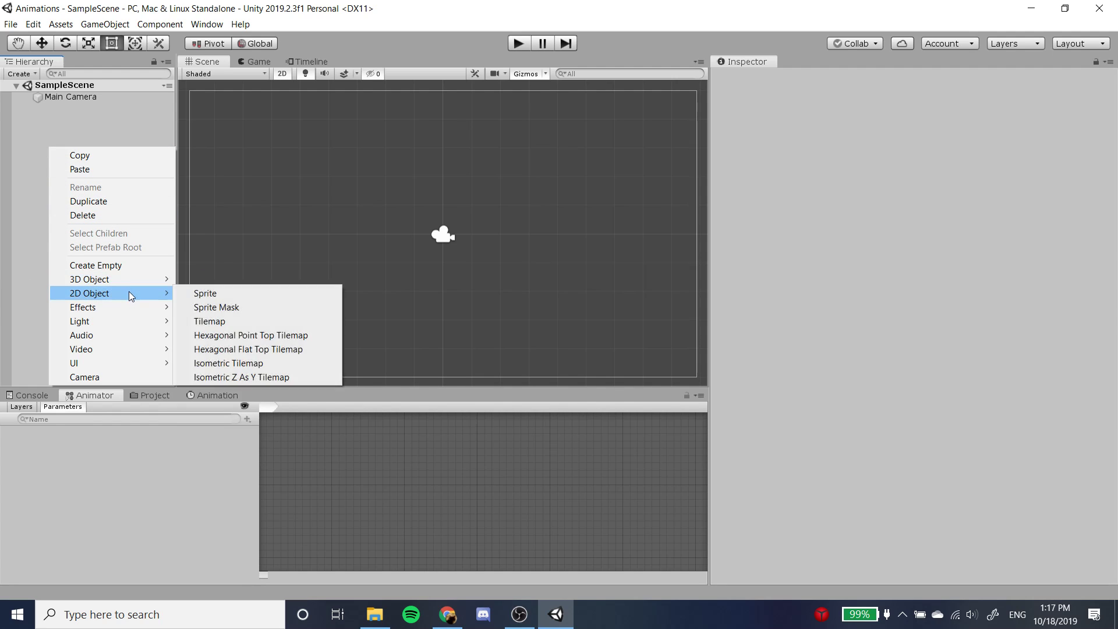
{"action": "left_click", "coordinate": [192, 294]}
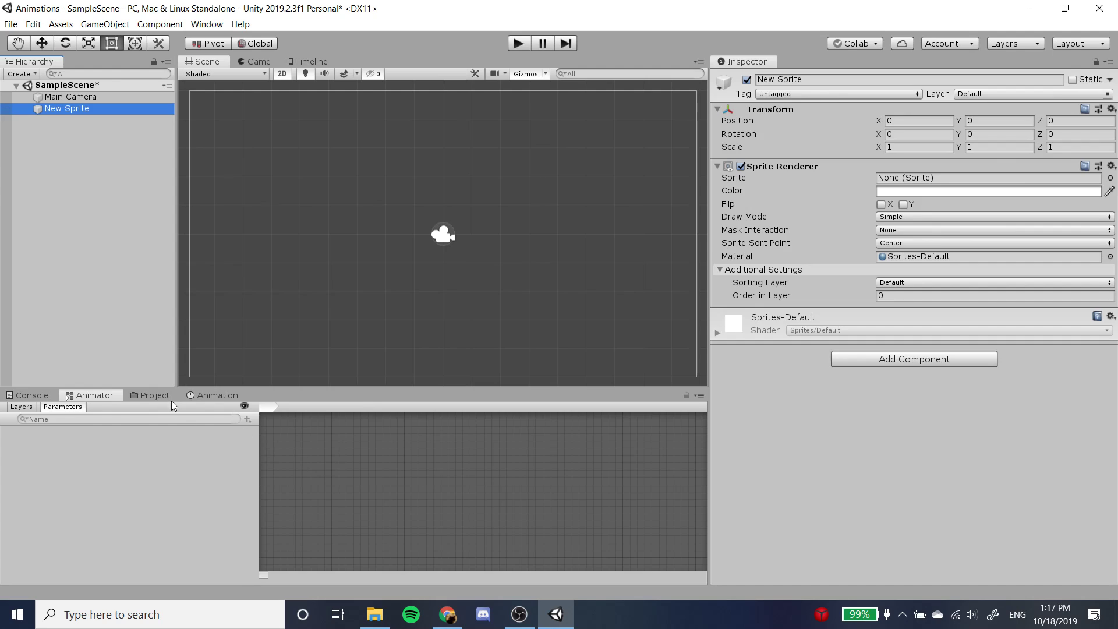
Step: Create a square sprite asset in the project's Assets folder and name it Player
{"action": "left_click", "coordinate": [156, 395]}
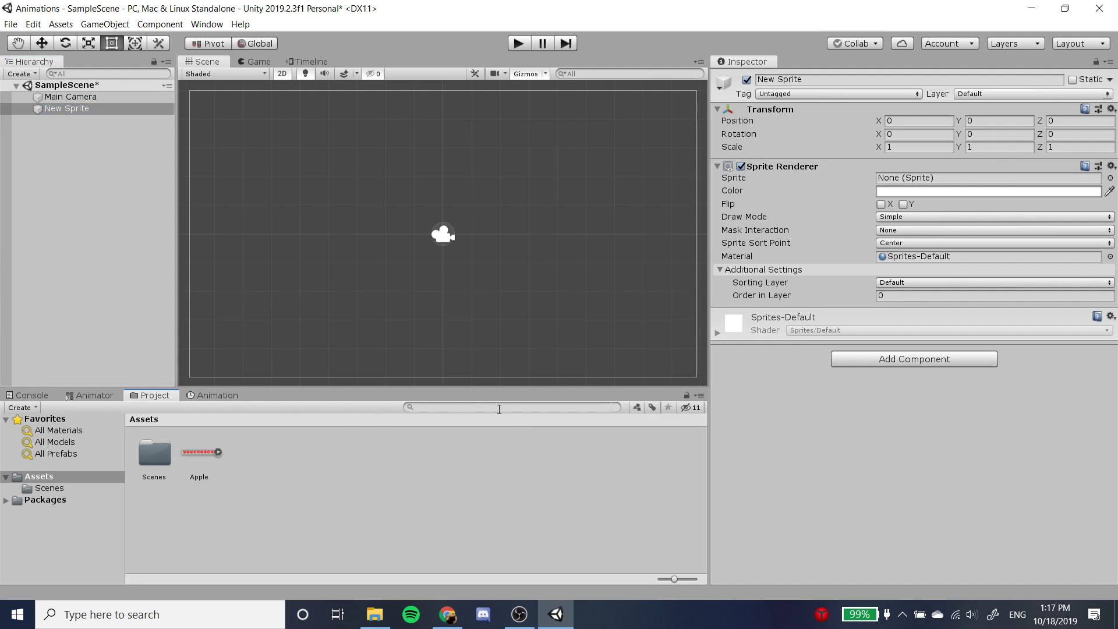
{"action": "right_click", "coordinate": [330, 469]}
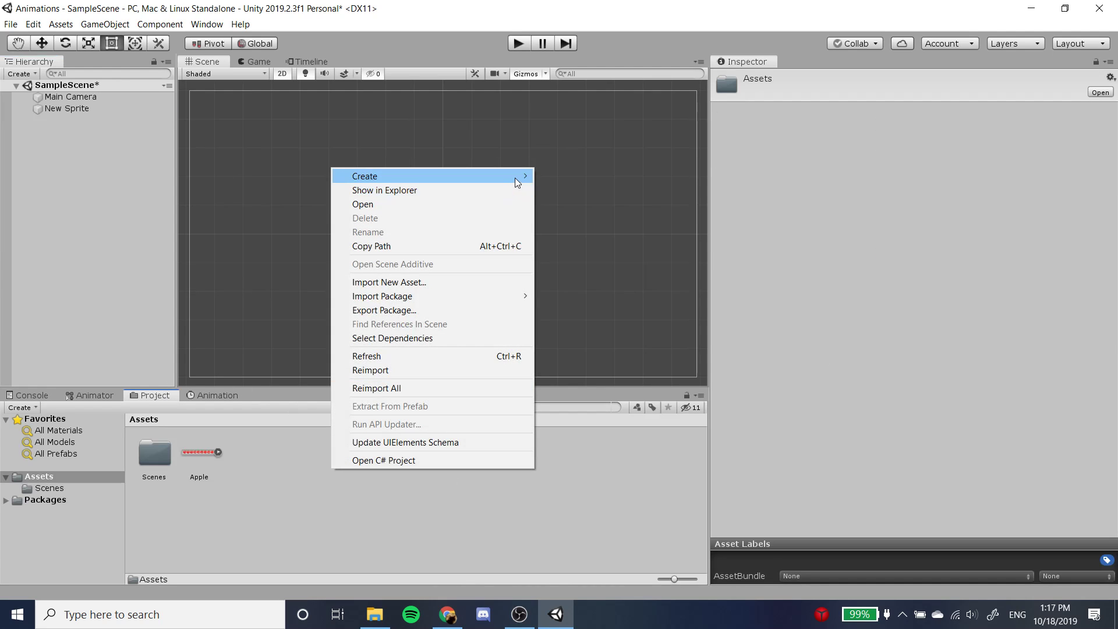
{"action": "mouse_move", "coordinate": [515, 177]}
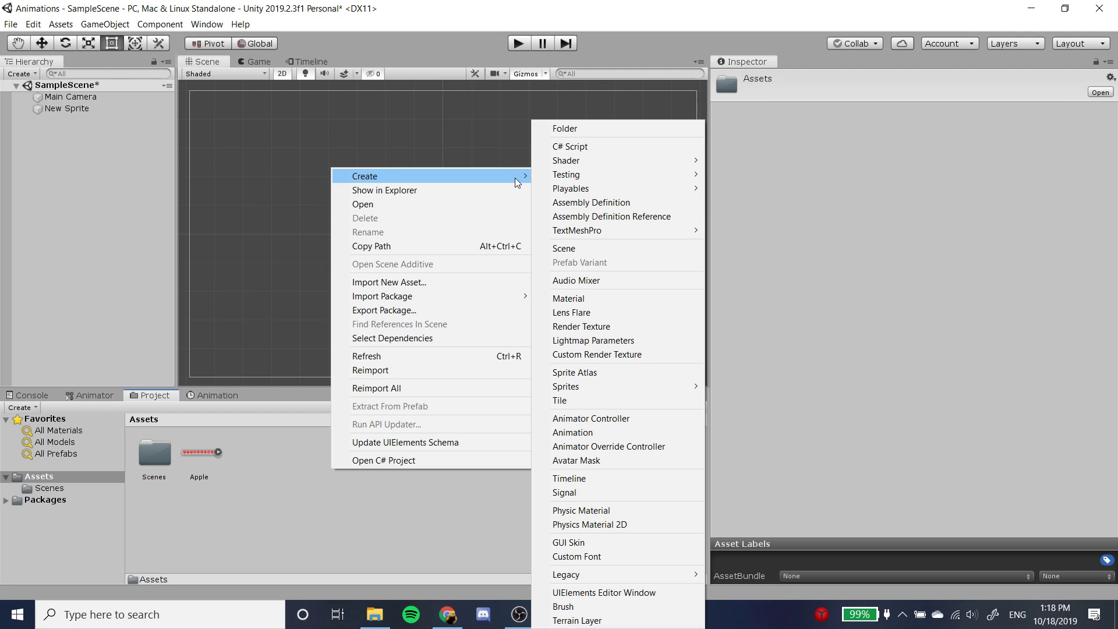
{"action": "mouse_move", "coordinate": [645, 388]}
{"action": "left_click", "coordinate": [732, 388]}
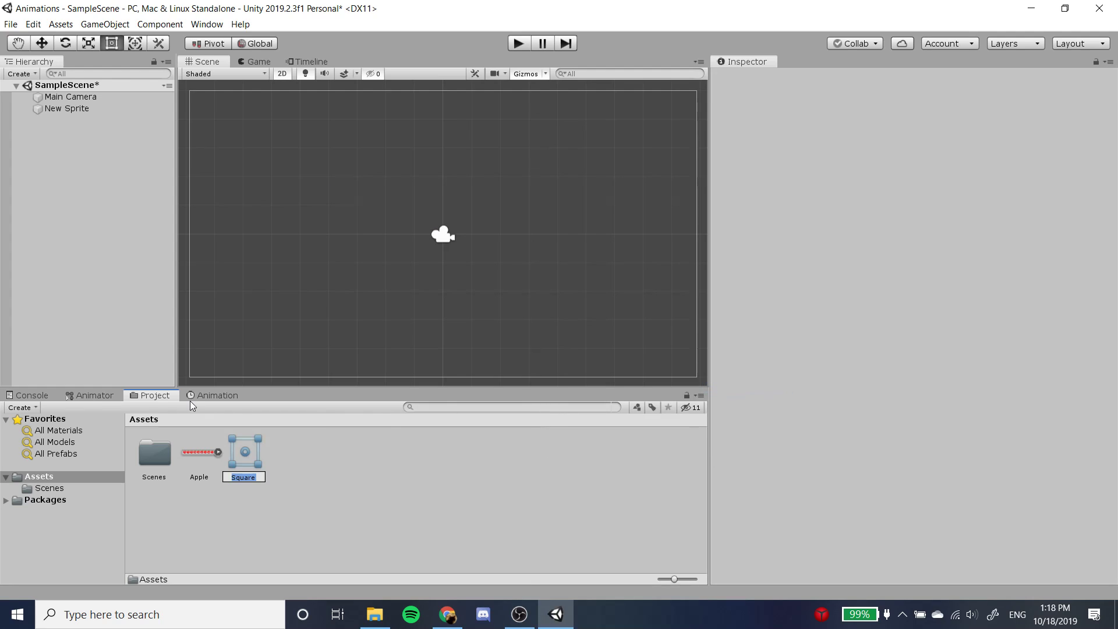
{"action": "type", "text": "Player"}
{"action": "key", "text": "Return"}
{"action": "left_click", "coordinate": [239, 456]}
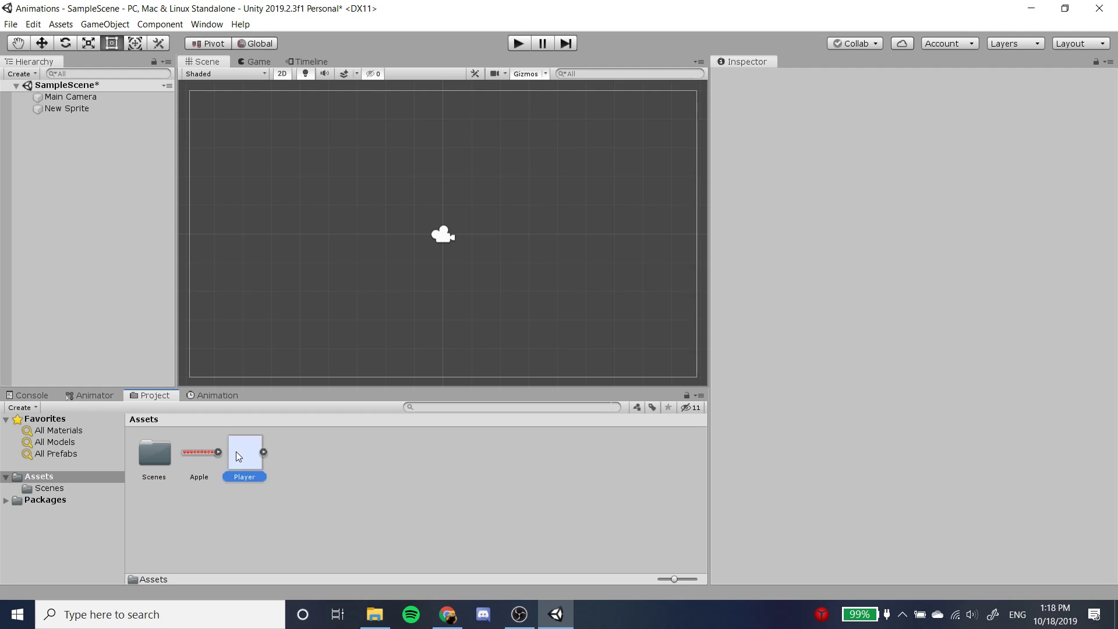
Step: Assign the Player sprite to the Sprite Renderer of the New Sprite object
{"action": "left_click", "coordinate": [66, 109]}
{"action": "left_click_drag", "start_coordinate": [243, 455], "coordinate": [999, 180]}
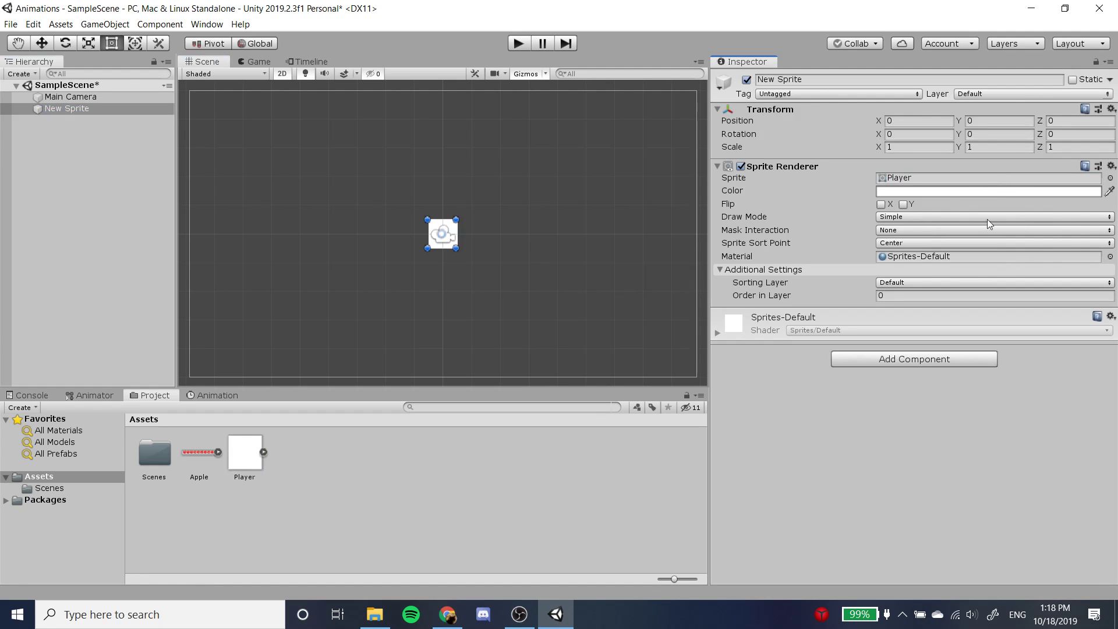
{"action": "left_click", "coordinate": [661, 232]}
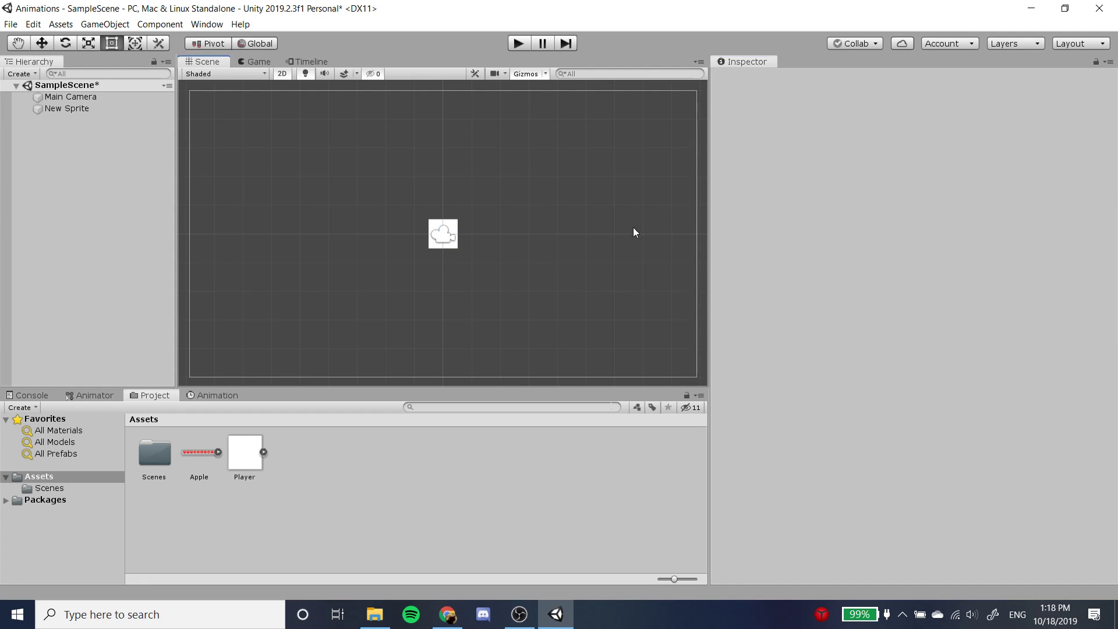
Step: Select the New Sprite object and show the Animation window for it
{"action": "left_click", "coordinate": [169, 111]}
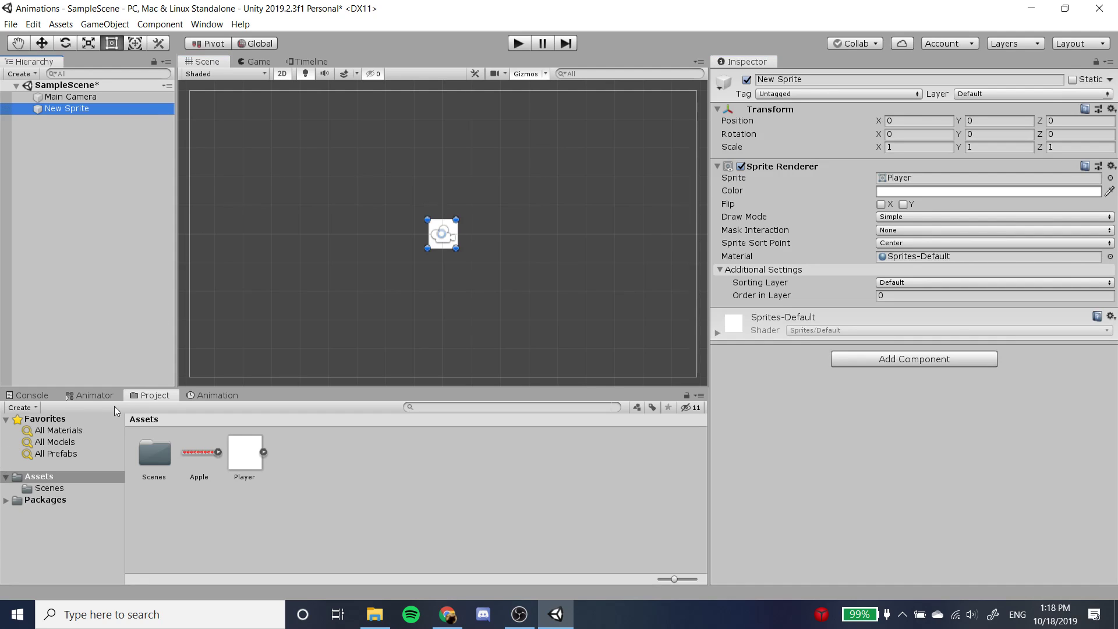
{"action": "left_click", "coordinate": [93, 396]}
{"action": "left_click", "coordinate": [225, 396]}
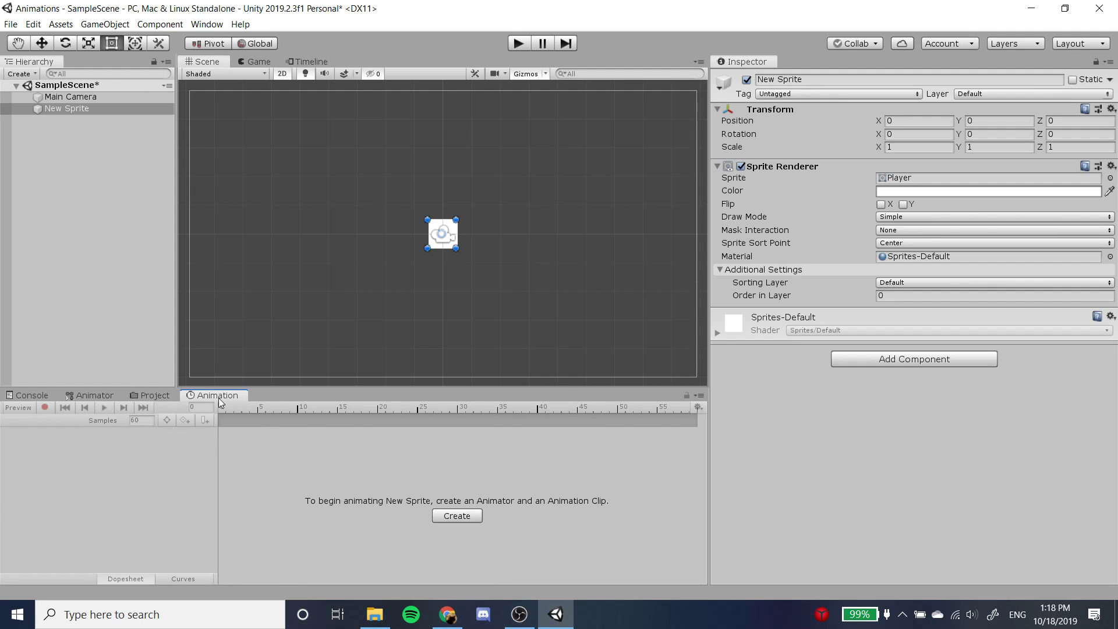
{"action": "left_click", "coordinate": [206, 24]}
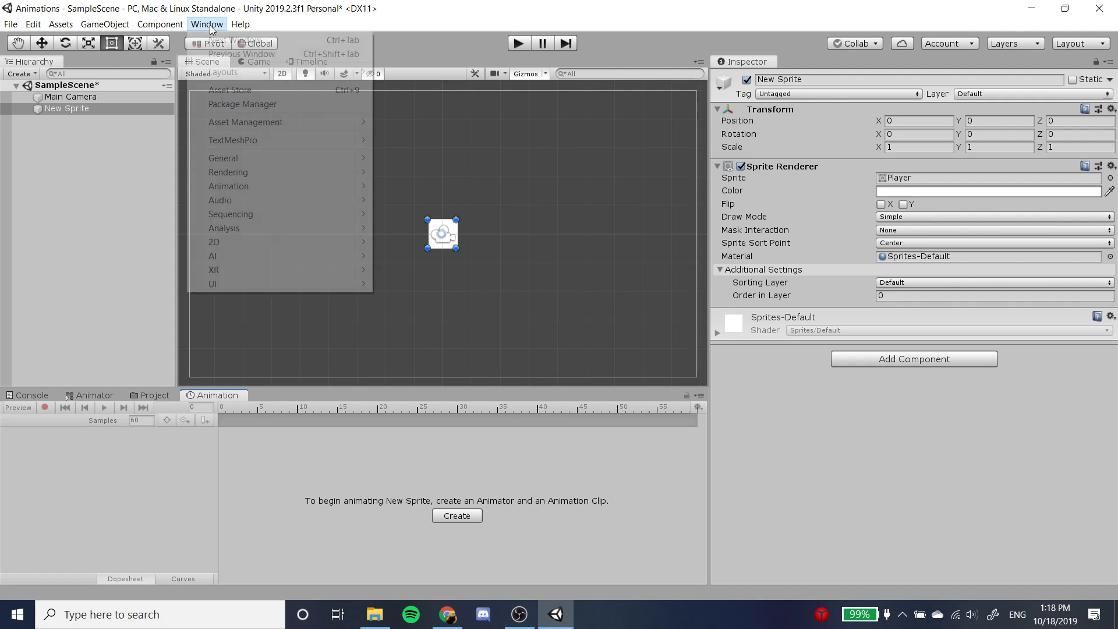
{"action": "mouse_move", "coordinate": [249, 187]}
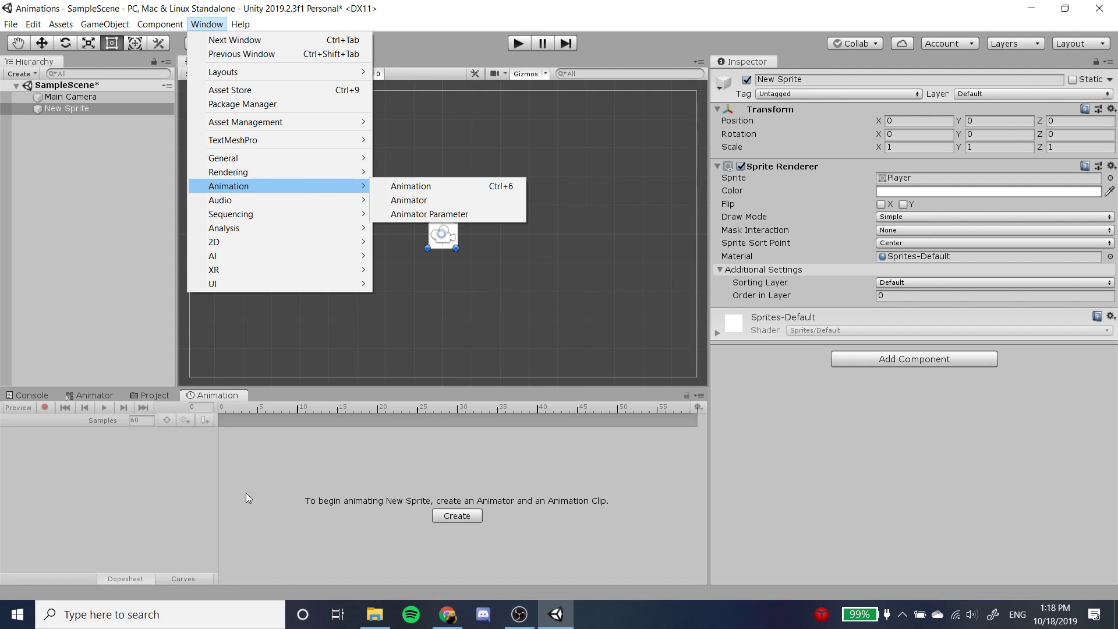
{"action": "key", "text": "Escape"}
{"action": "key", "text": "Escape"}
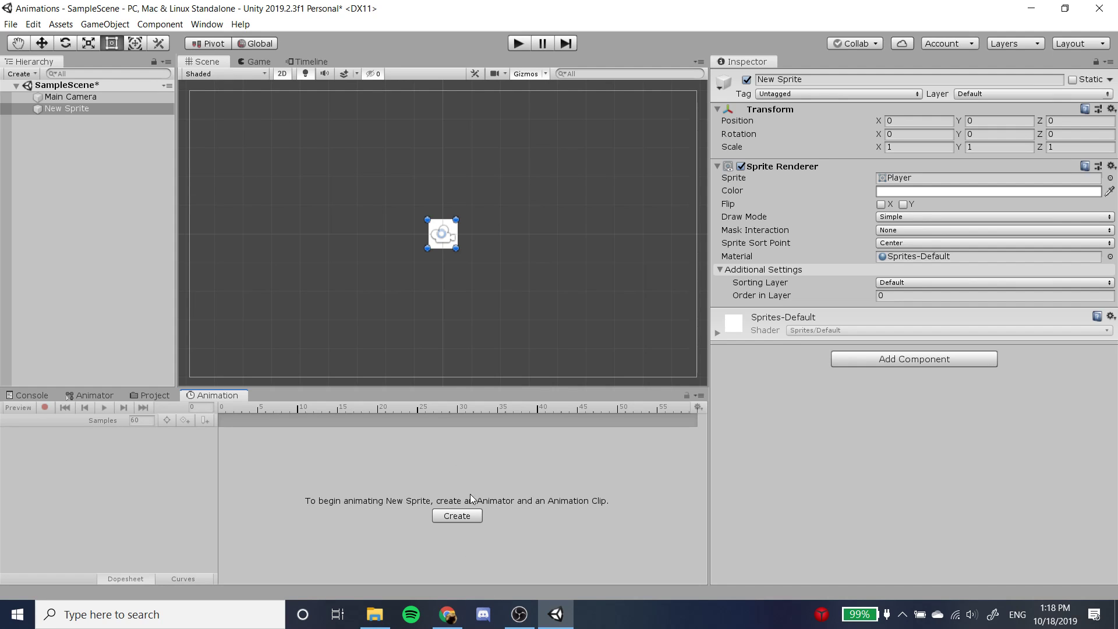
Step: Create an animation clip for New Sprite and save it as PlayerAnim in the Assets folder
{"action": "left_click", "coordinate": [476, 515]}
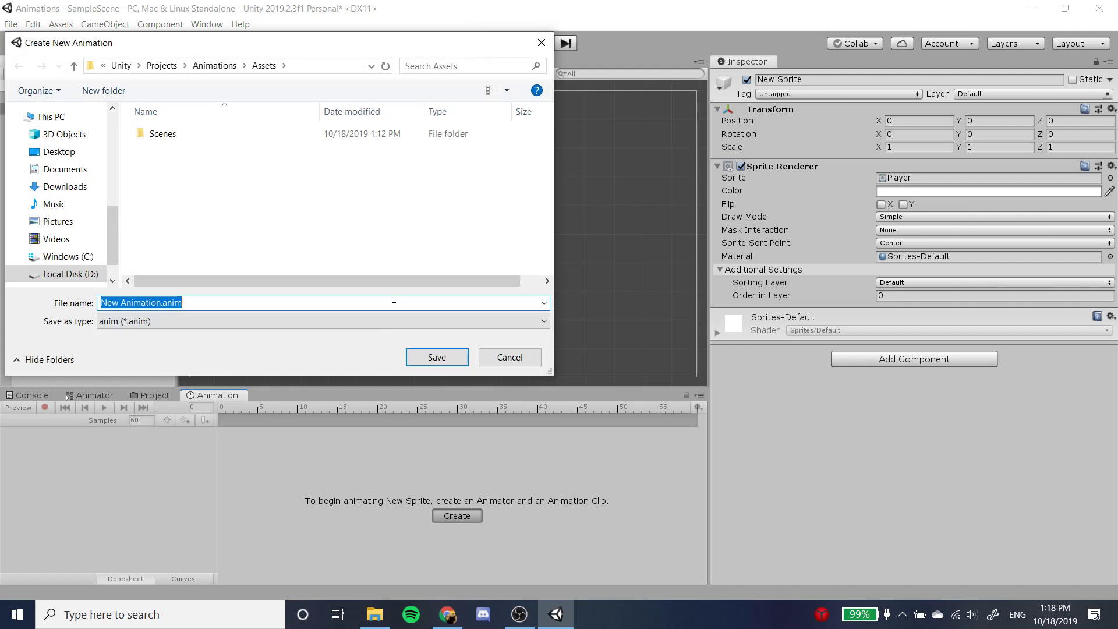
{"action": "type", "text": "Playeri"}
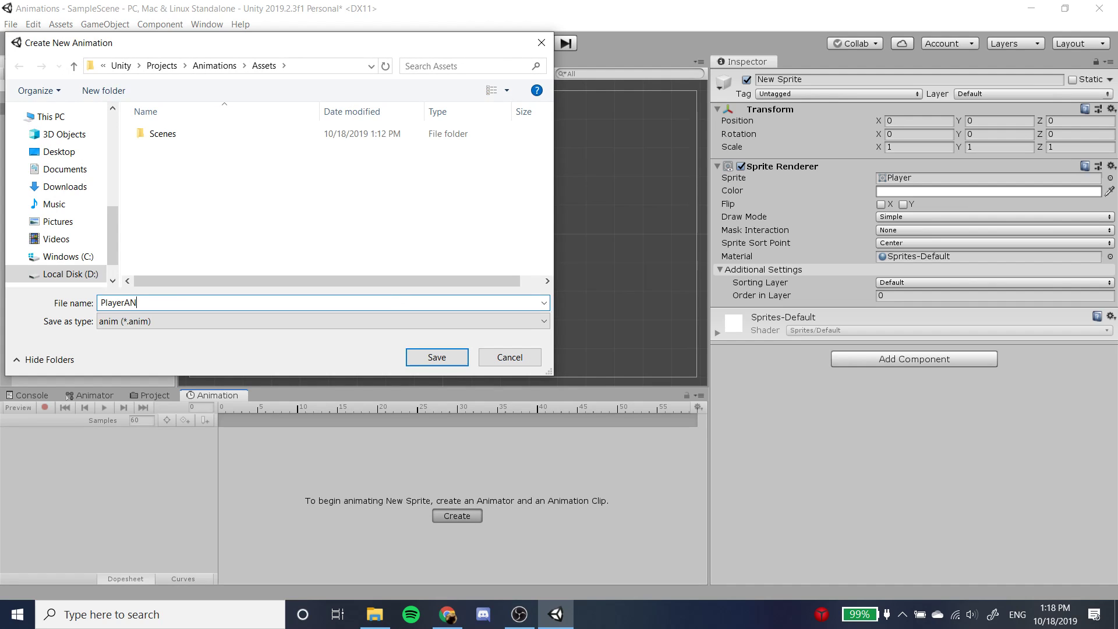
{"action": "key", "text": "BackSpace"}
{"action": "type", "text": "Anim"}
{"action": "key", "text": "Return"}
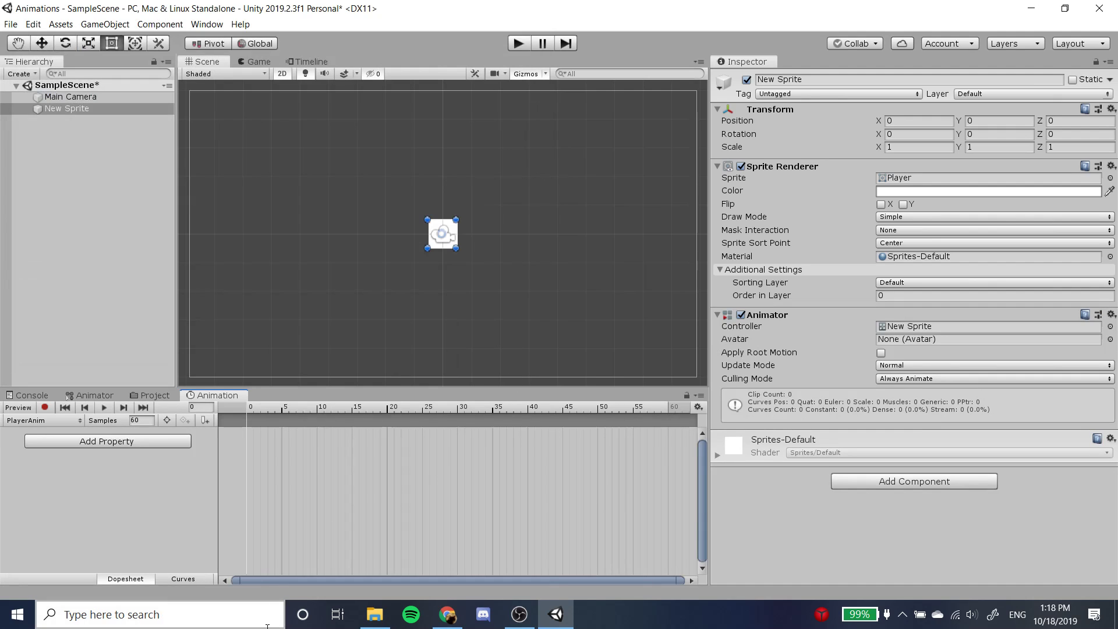
Step: Switch to the browser and read the definition of an animation in the Lesson Plan document, highlighting "how a property"
{"action": "left_click", "coordinate": [447, 615]}
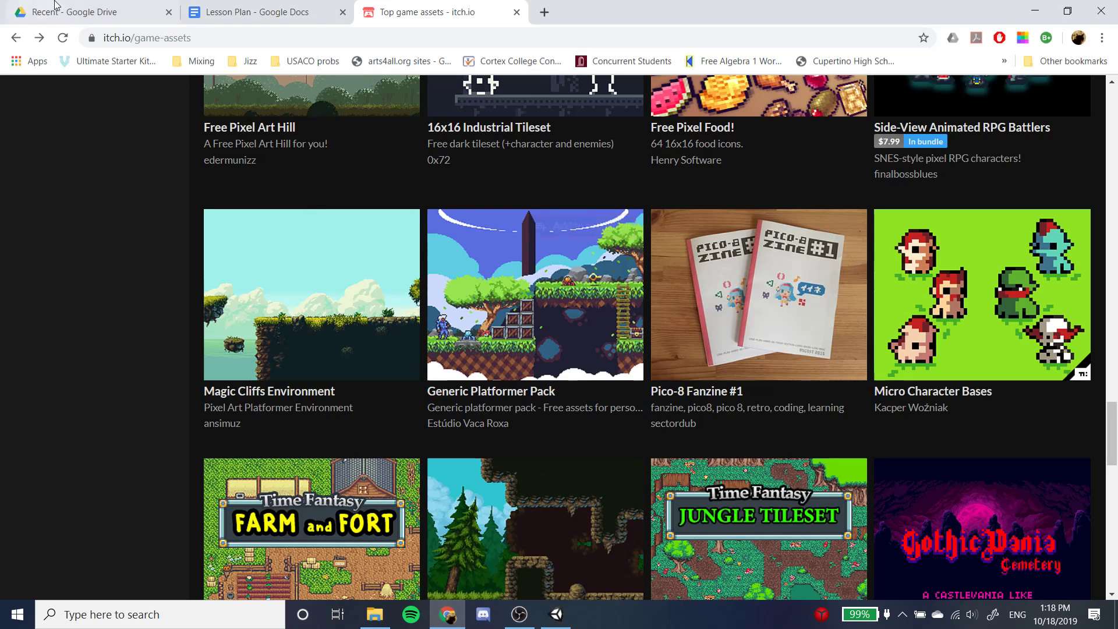
{"action": "left_click", "coordinate": [256, 12]}
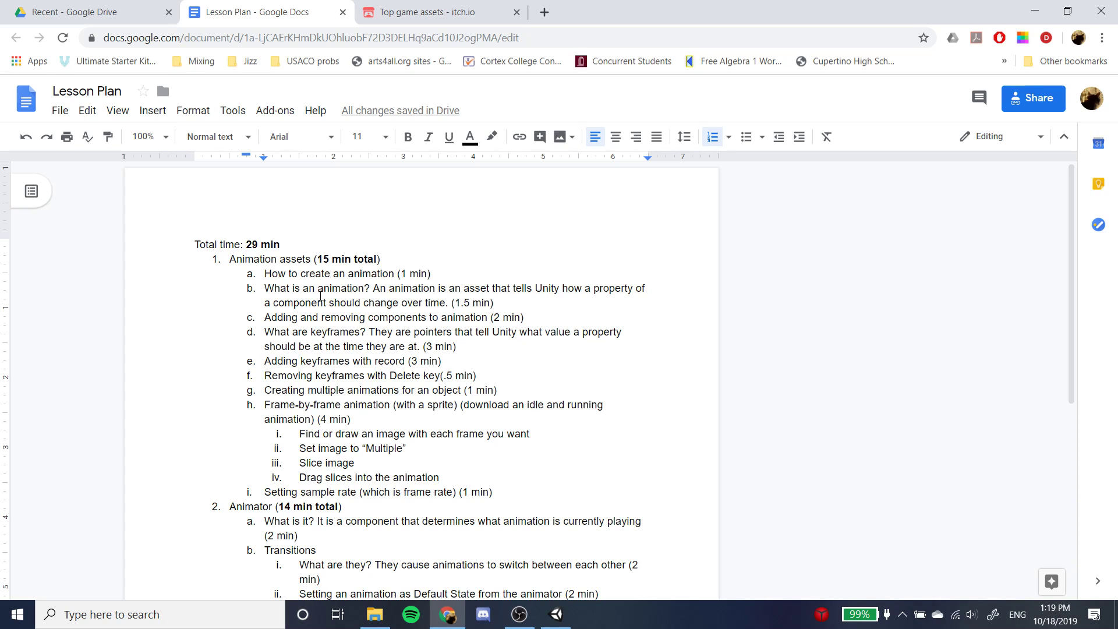
{"action": "double_click", "coordinate": [576, 320]}
{"action": "left_click", "coordinate": [284, 318]}
{"action": "left_click_drag", "start_coordinate": [563, 289], "coordinate": [625, 288]}
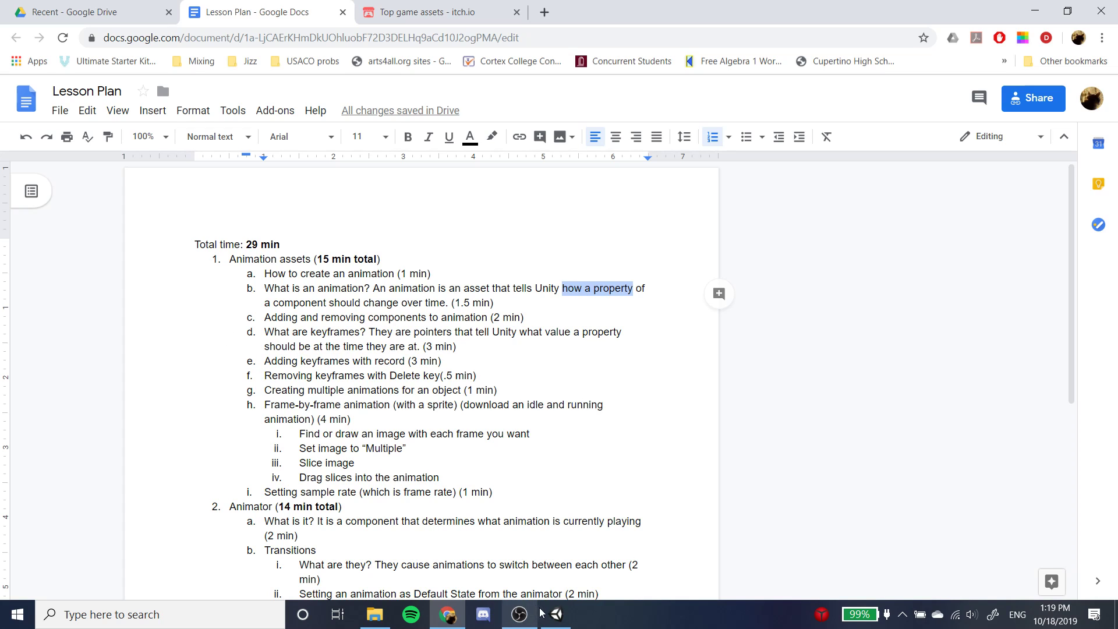
Step: Switch back to Unity and compare what the Animation window offers for Main Camera and for New Sprite
{"action": "left_click", "coordinate": [556, 615]}
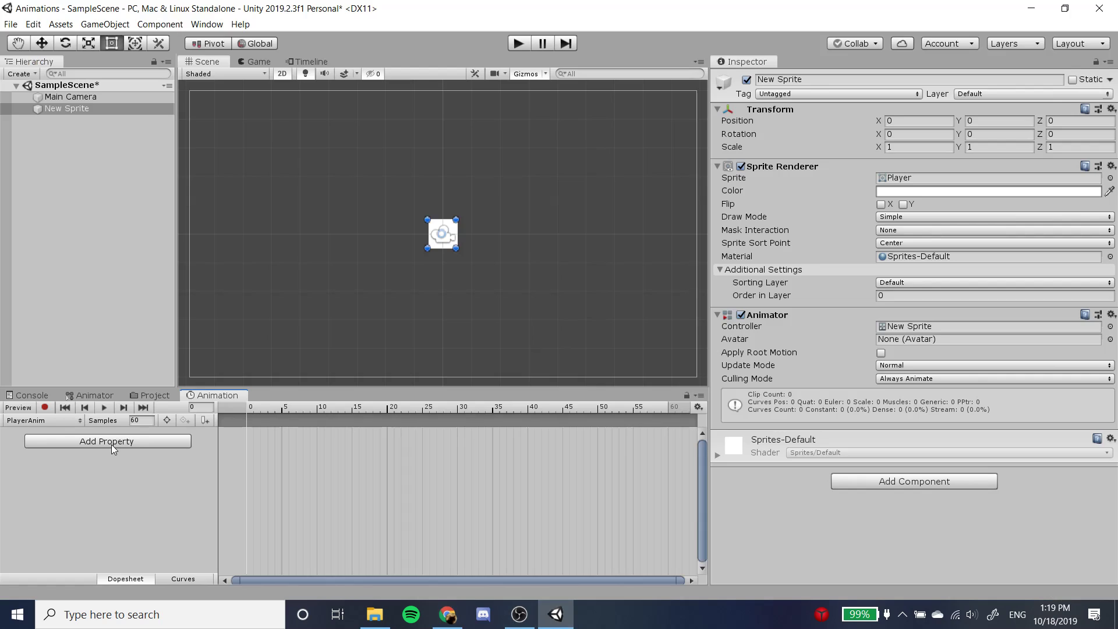
{"action": "left_click", "coordinate": [86, 441]}
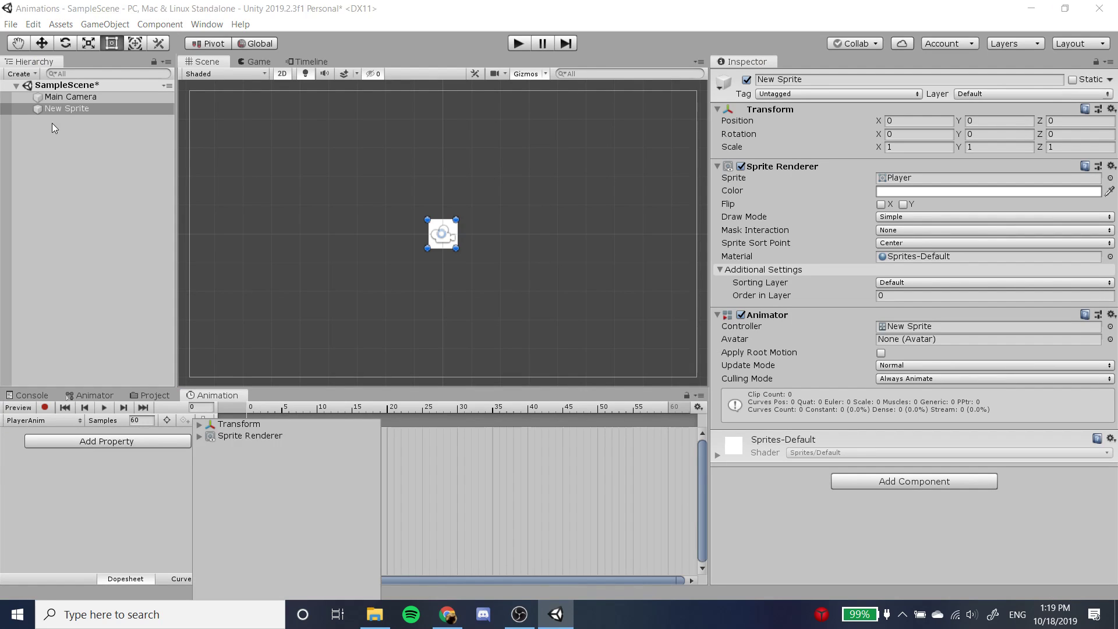
{"action": "left_click", "coordinate": [59, 109]}
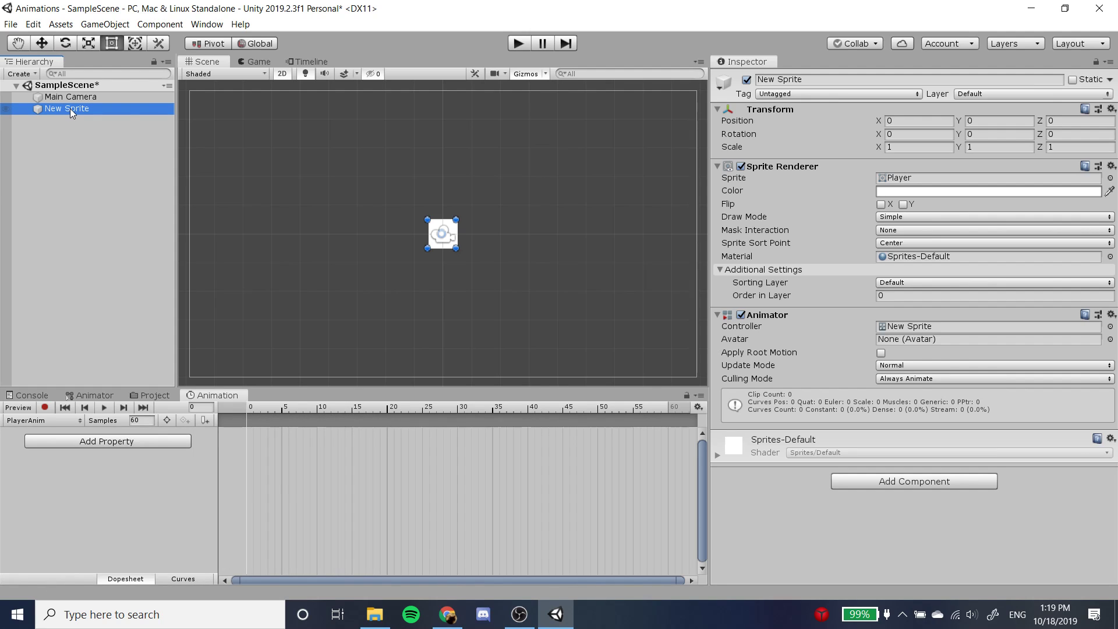
{"action": "left_click", "coordinate": [100, 162]}
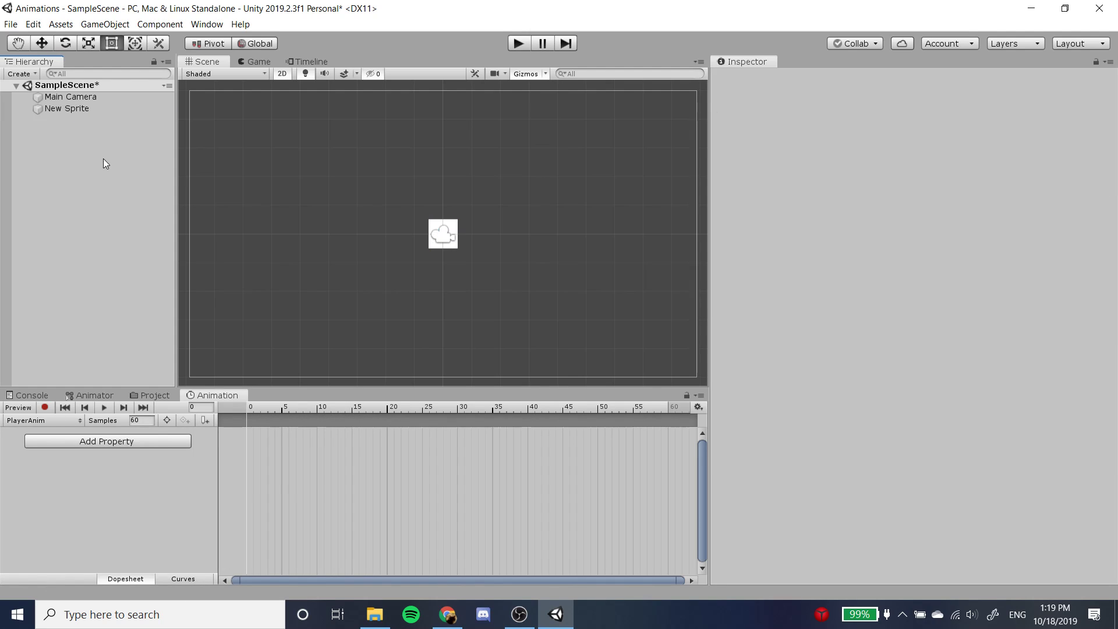
{"action": "left_click", "coordinate": [110, 97]}
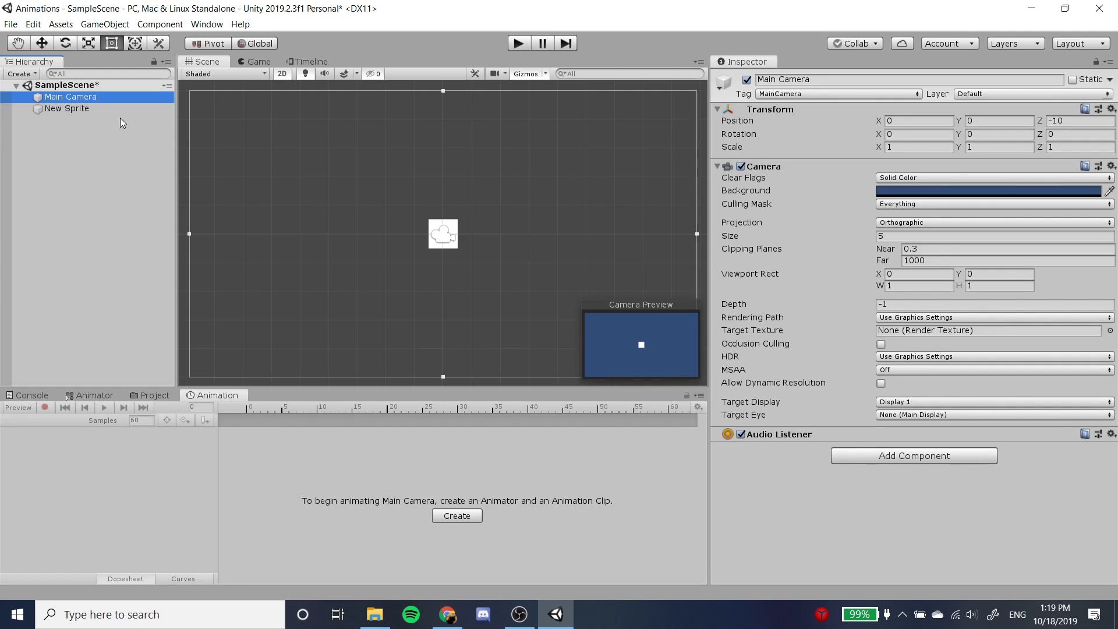
{"action": "left_click", "coordinate": [79, 109]}
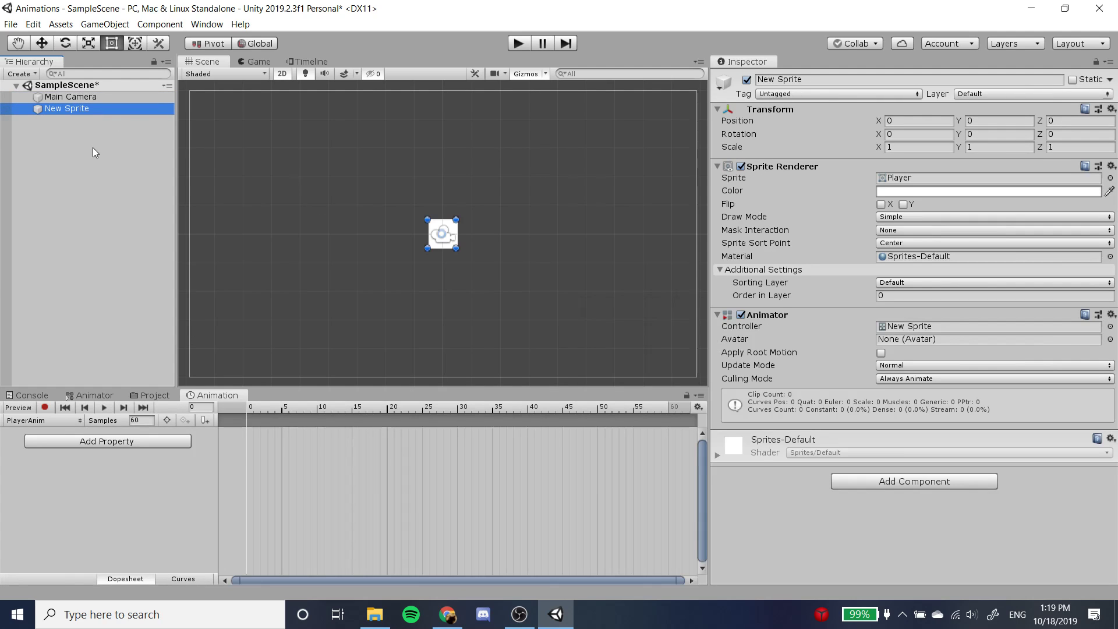
Step: Add the Transform Scale property of New Sprite to the PlayerAnim clip
{"action": "left_click", "coordinate": [120, 442]}
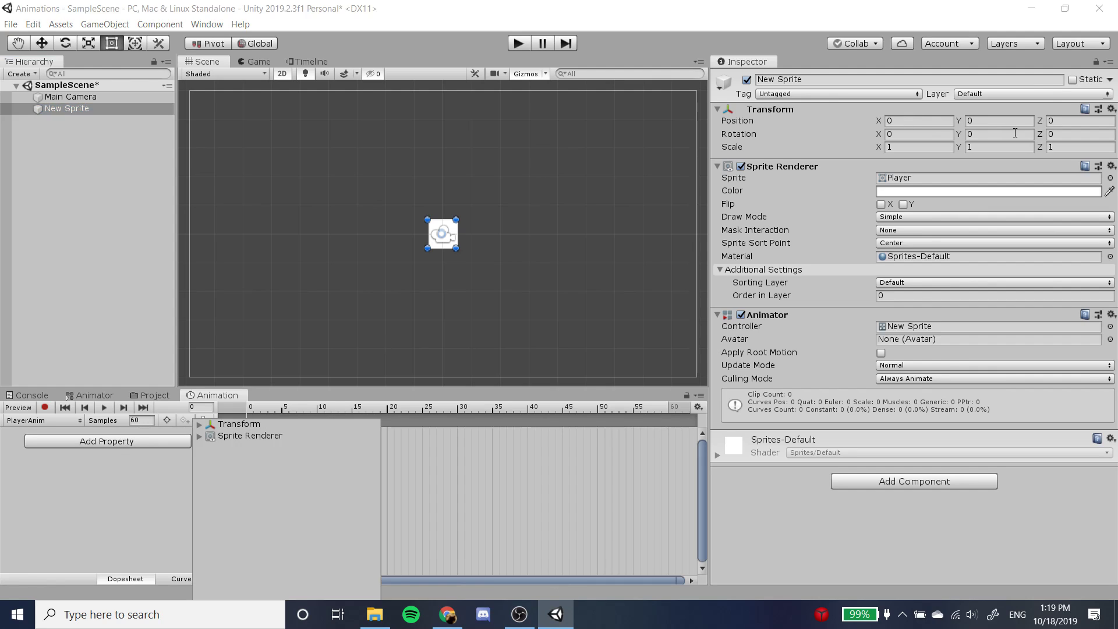
{"action": "left_click", "coordinate": [200, 426]}
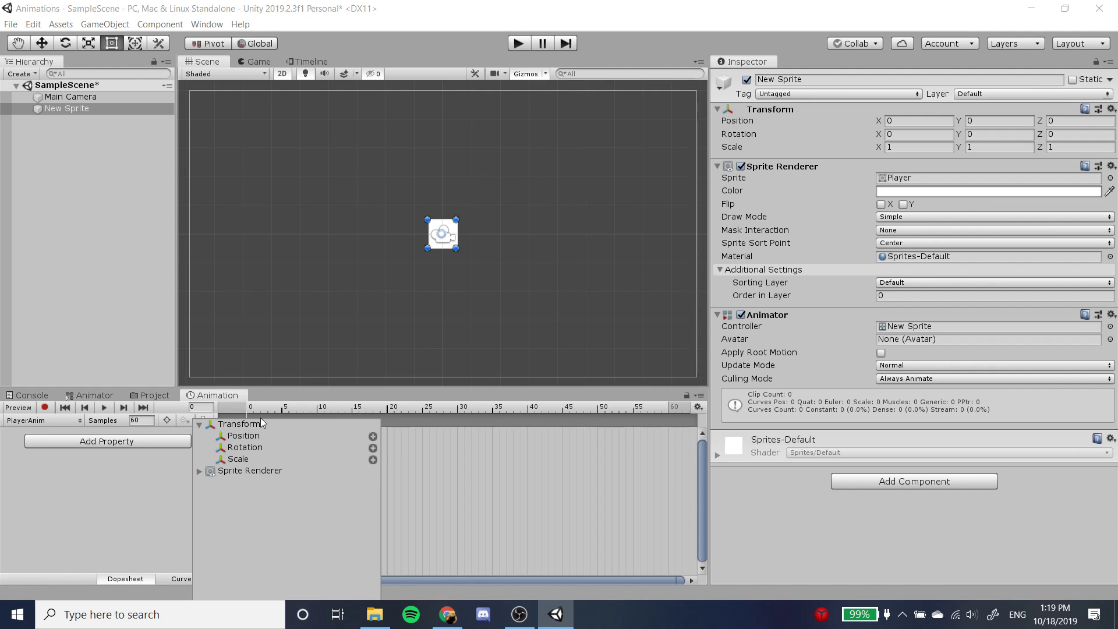
{"action": "left_click", "coordinate": [373, 459]}
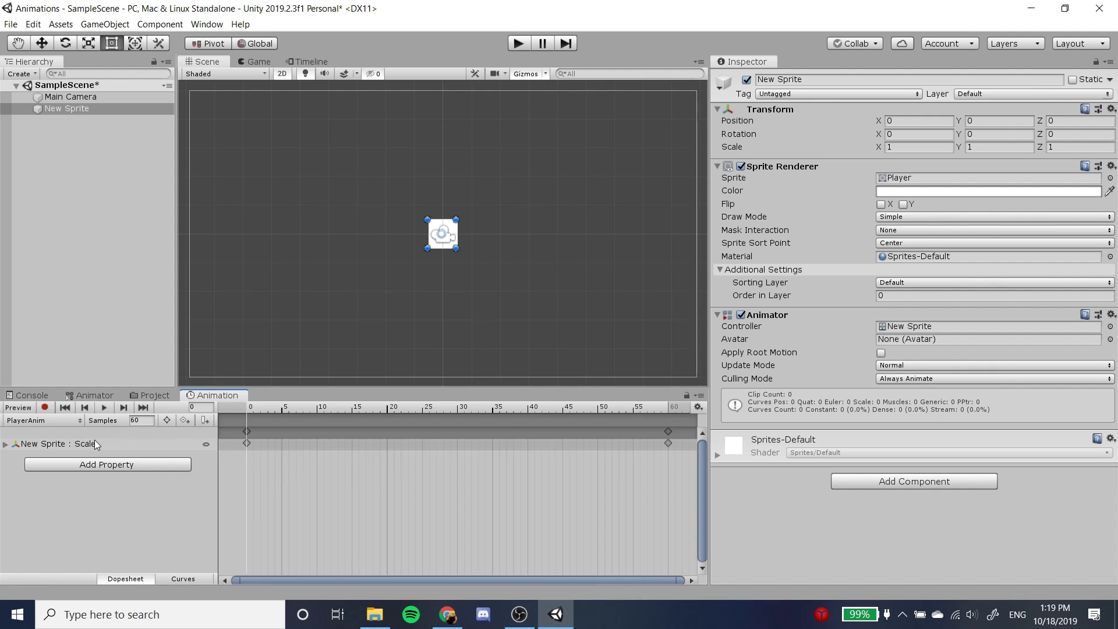
{"action": "left_click", "coordinate": [96, 443]}
{"action": "left_click", "coordinate": [114, 505]}
Step: Switch to the browser and check the Lesson Plan item about adding and removing components to an animation
{"action": "left_click", "coordinate": [460, 616]}
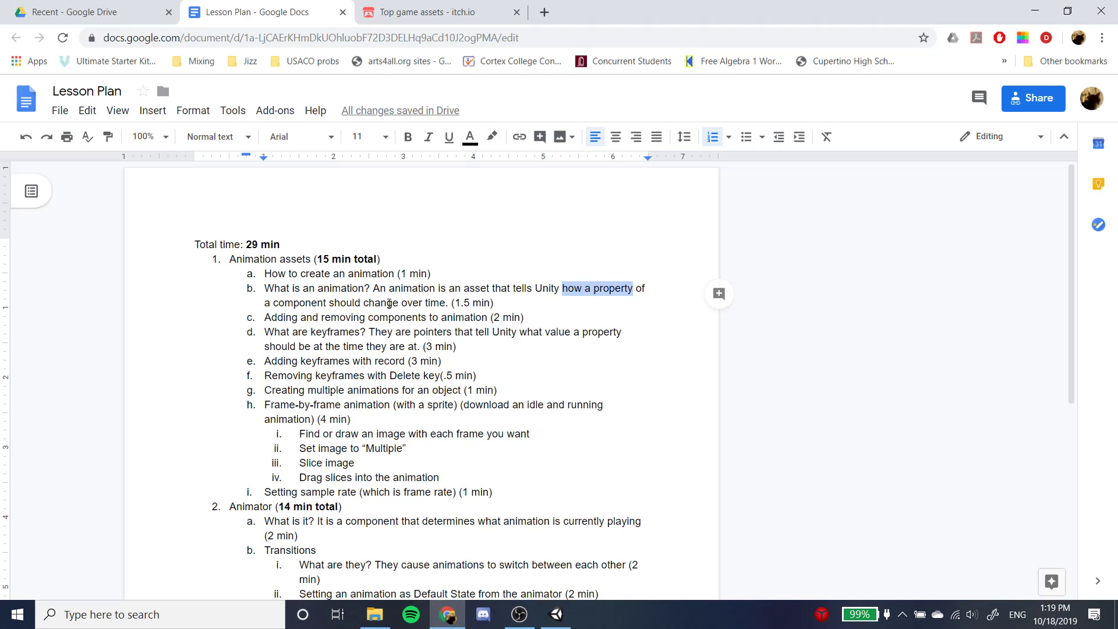
{"action": "left_click", "coordinate": [533, 320]}
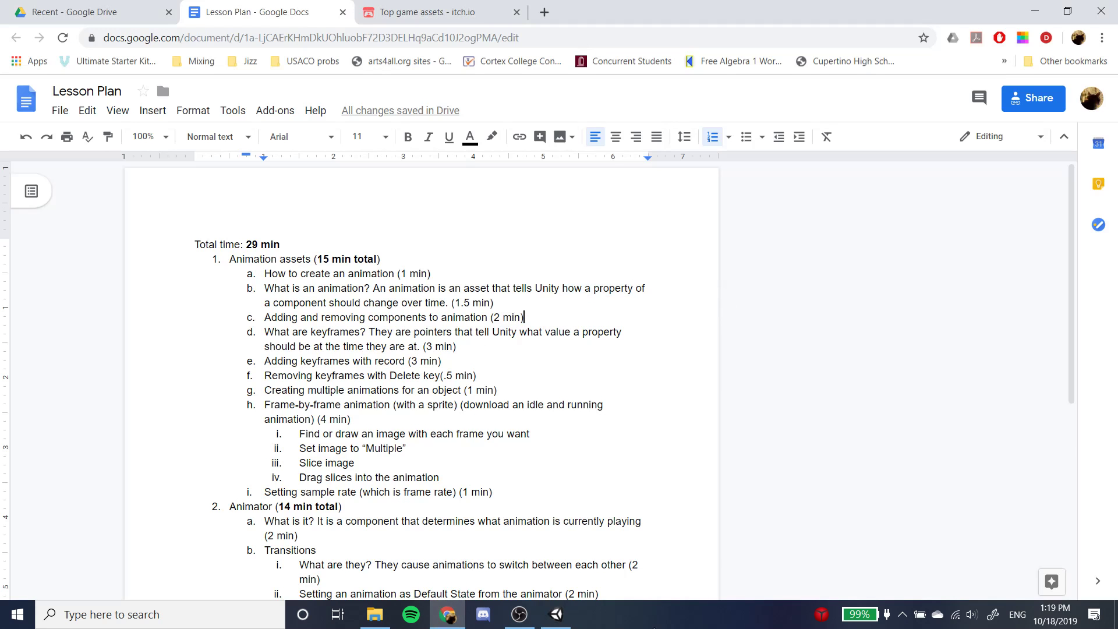
Step: Switch back to Unity and move the PlayerAnim playhead to frame 30
{"action": "key", "text": "alt+Tab"}
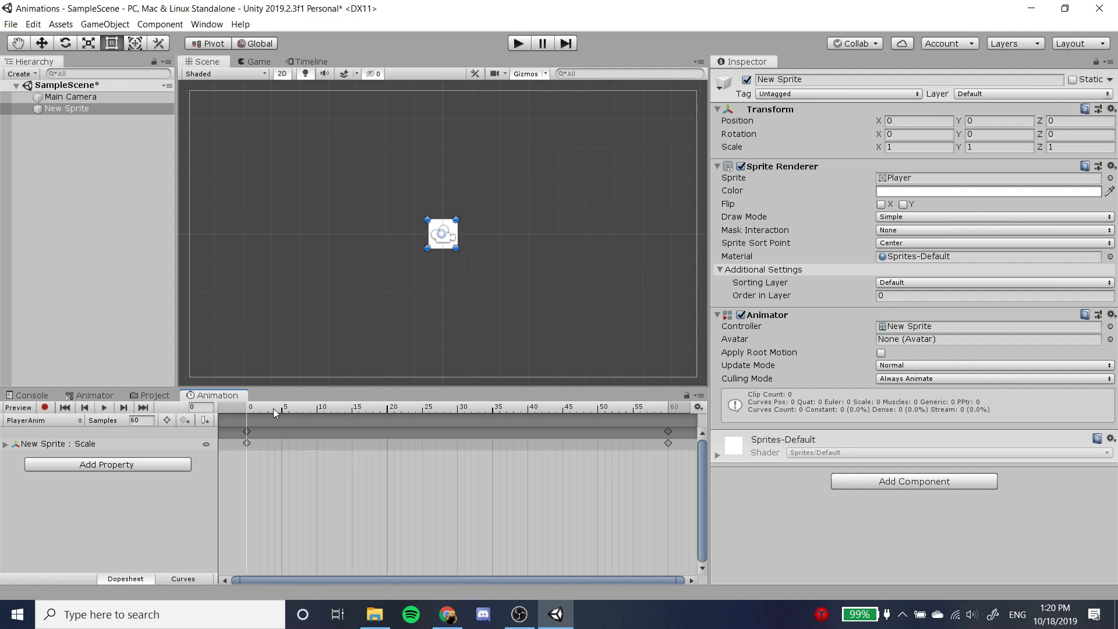
{"action": "left_click_drag", "start_coordinate": [274, 407], "coordinate": [457, 400]}
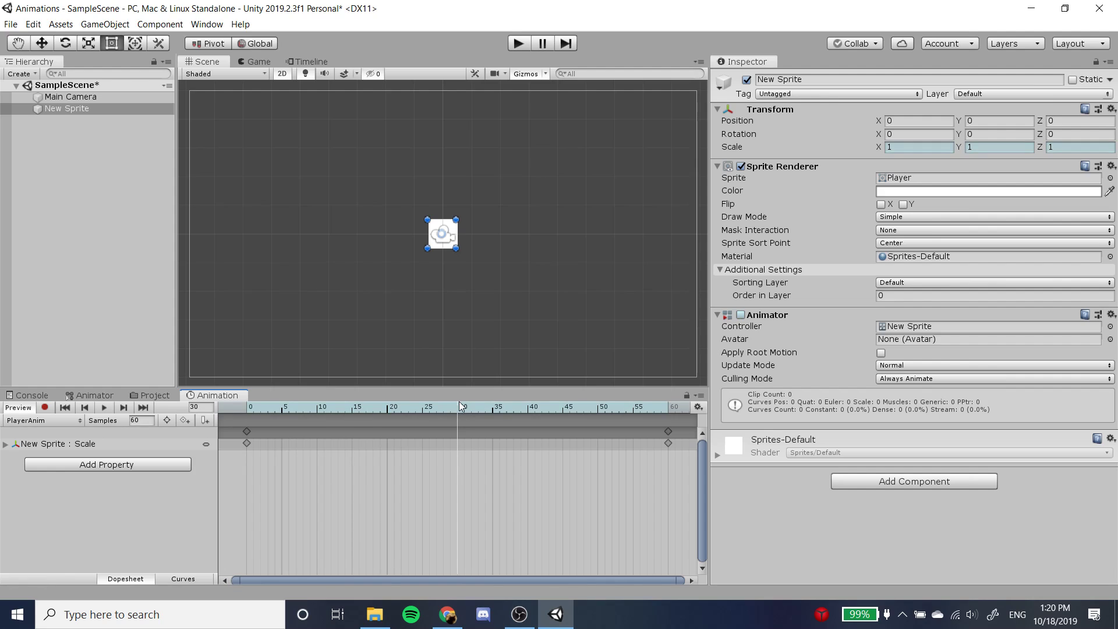
Step: Add a Scale keyframe to PlayerAnim at frame 30 with New Sprite's Y scale set to 5
{"action": "mouse_move", "coordinate": [457, 408]}
{"action": "left_mouse_down"}
{"action": "mouse_move", "coordinate": [364, 405]}
{"action": "mouse_move", "coordinate": [667, 407]}
{"action": "mouse_move", "coordinate": [457, 415]}
{"action": "left_mouse_up"}
{"action": "left_click_drag", "start_coordinate": [250, 407], "coordinate": [459, 407]}
{"action": "left_click_drag", "start_coordinate": [262, 404], "coordinate": [458, 407]}
{"action": "left_click", "coordinate": [1013, 149]}
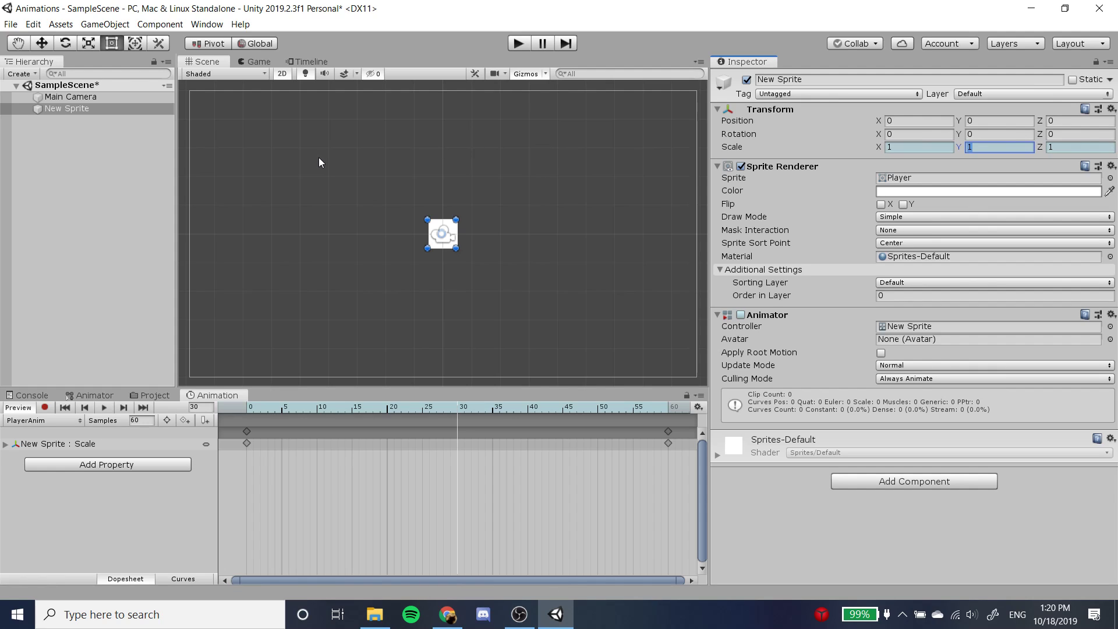
{"action": "type", "text": "5"}
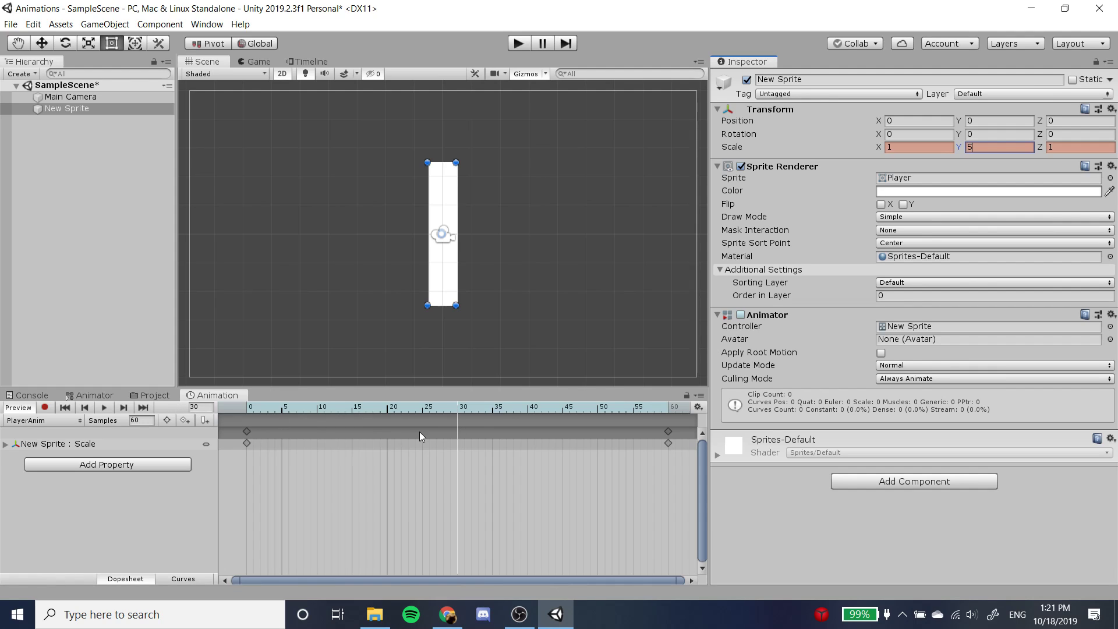
{"action": "left_click", "coordinate": [457, 433]}
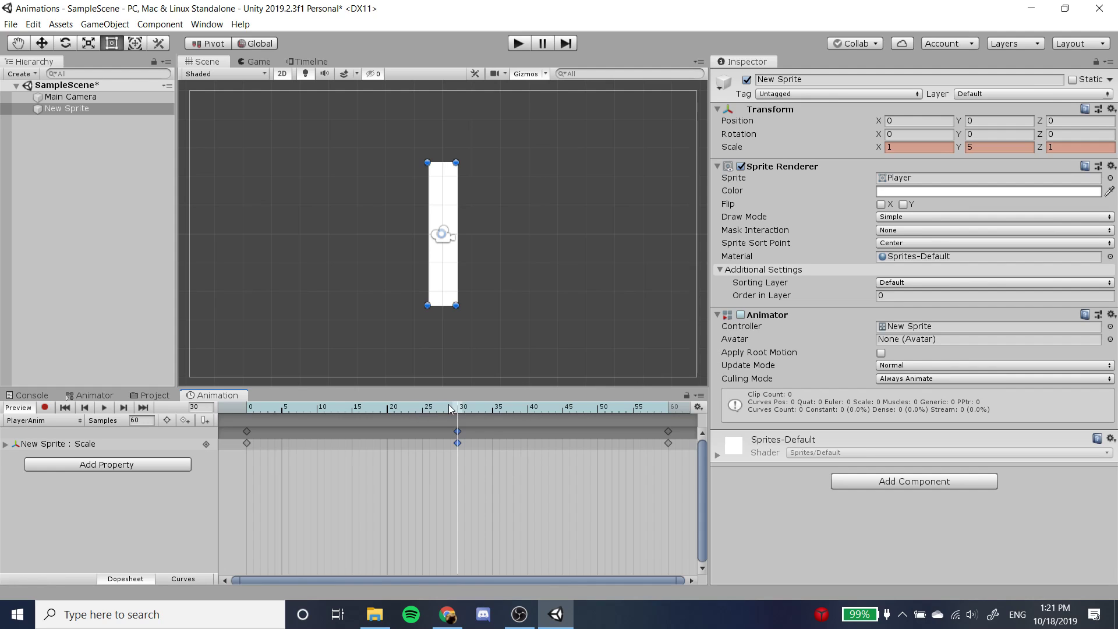
Step: Preview the scale animation by scrubbing the playhead across the keyframes at frames 0, 30 and 60 and playing the clip
{"action": "left_click", "coordinate": [247, 432]}
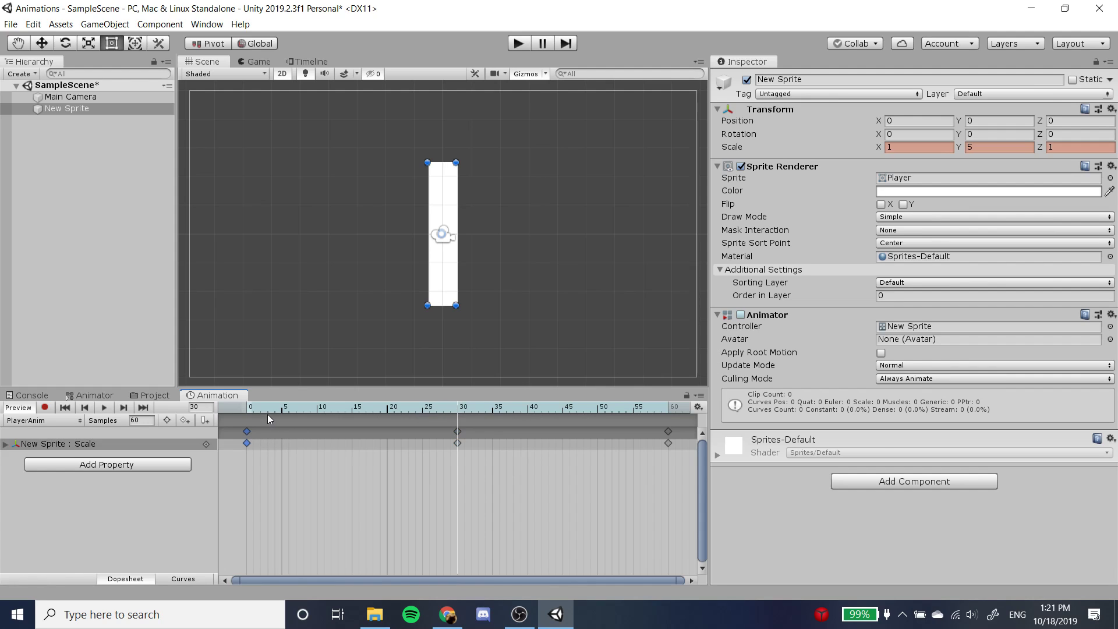
{"action": "left_click_drag", "start_coordinate": [316, 406], "coordinate": [668, 414]}
{"action": "left_click", "coordinate": [670, 433]}
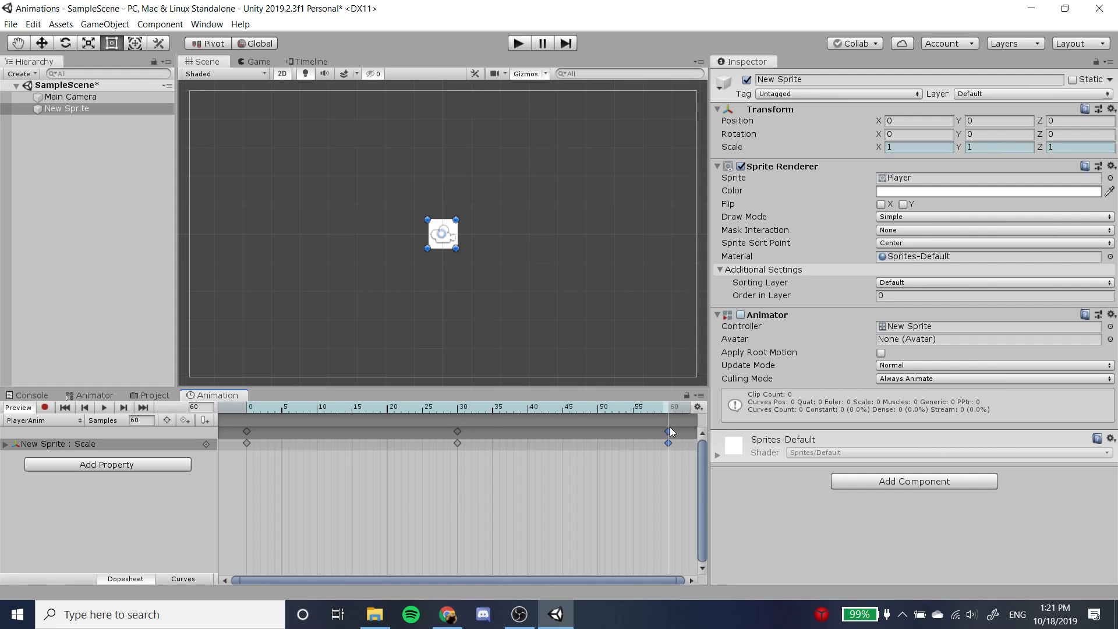
{"action": "left_click_drag", "start_coordinate": [305, 411], "coordinate": [214, 398]}
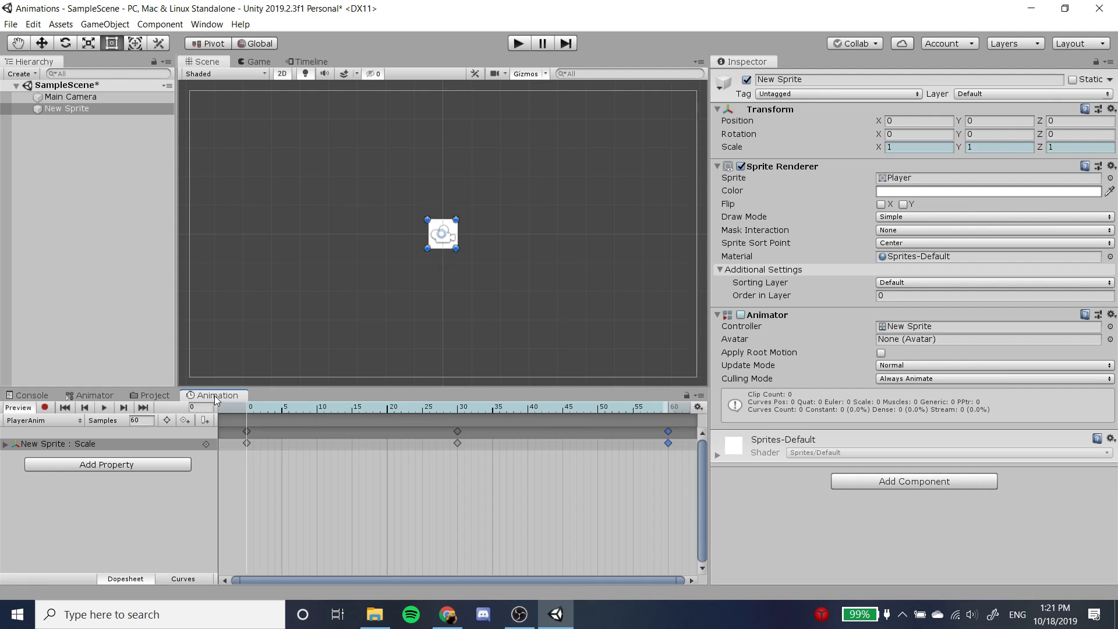
{"action": "left_click", "coordinate": [103, 407]}
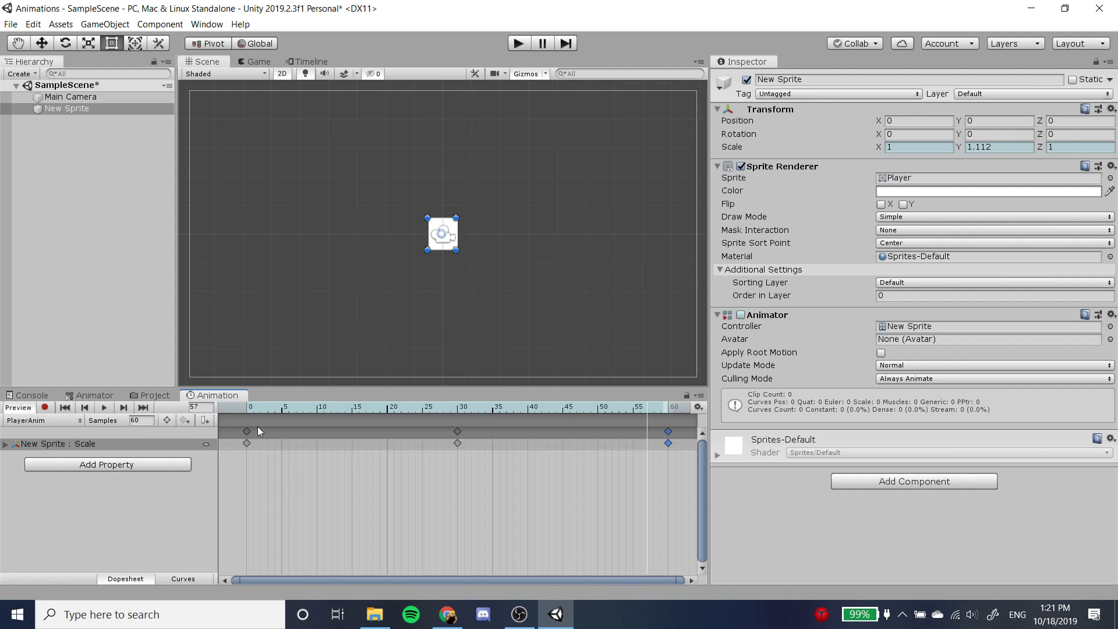
{"action": "left_click_drag", "start_coordinate": [360, 407], "coordinate": [461, 410]}
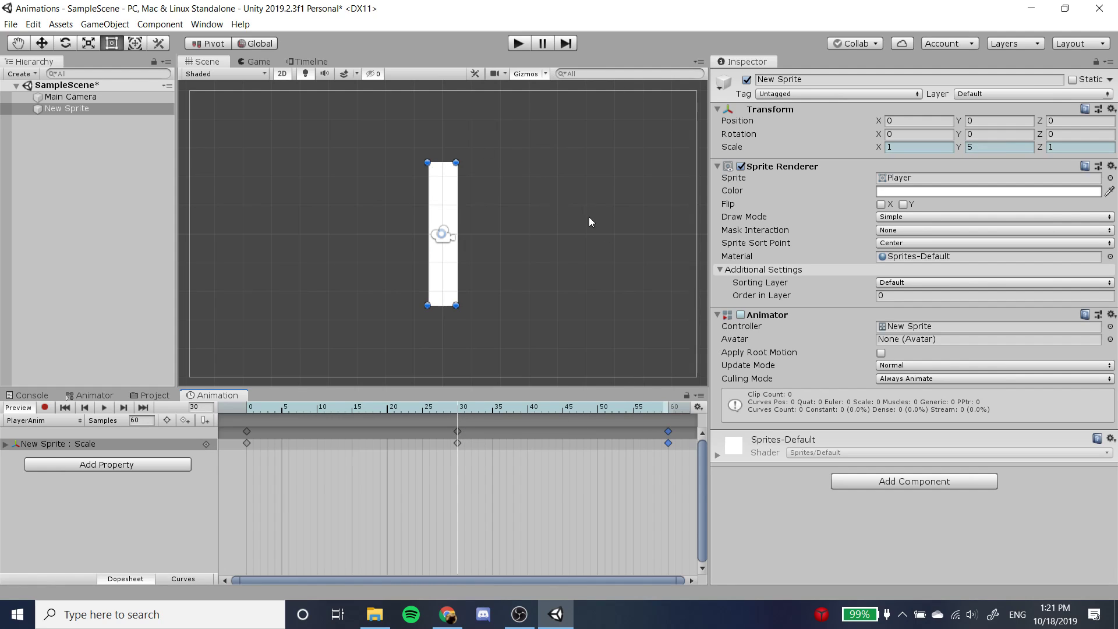
{"action": "left_click_drag", "start_coordinate": [304, 404], "coordinate": [460, 408]}
Step: Delete the Scale keyframe at frame 60 and play the clip from frame 0
{"action": "left_click_drag", "start_coordinate": [461, 408], "coordinate": [670, 412]}
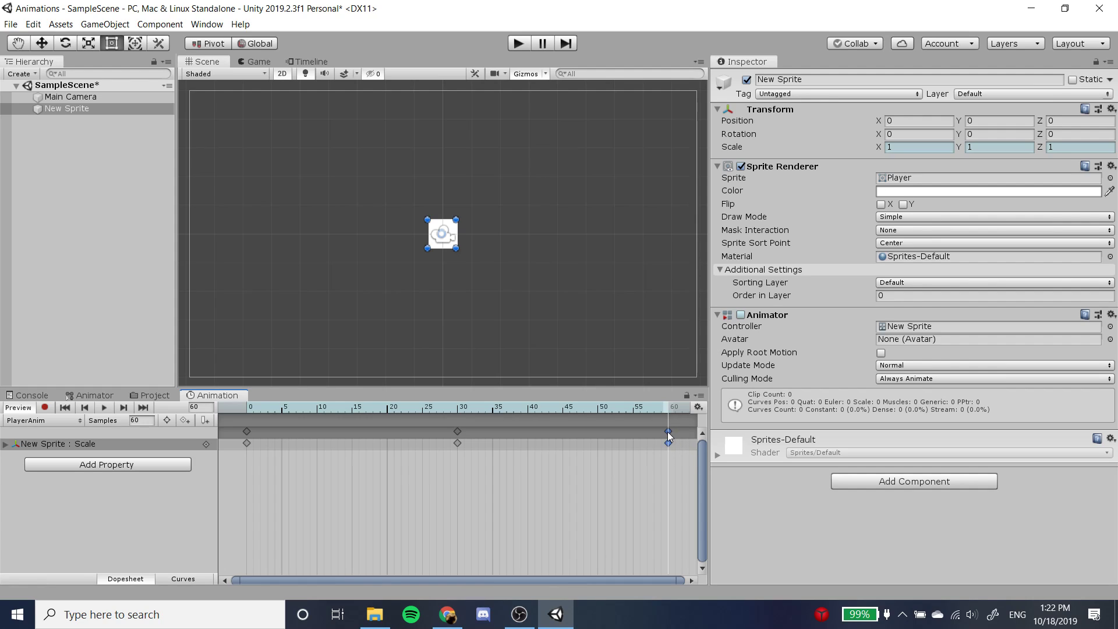
{"action": "key", "text": "Delete"}
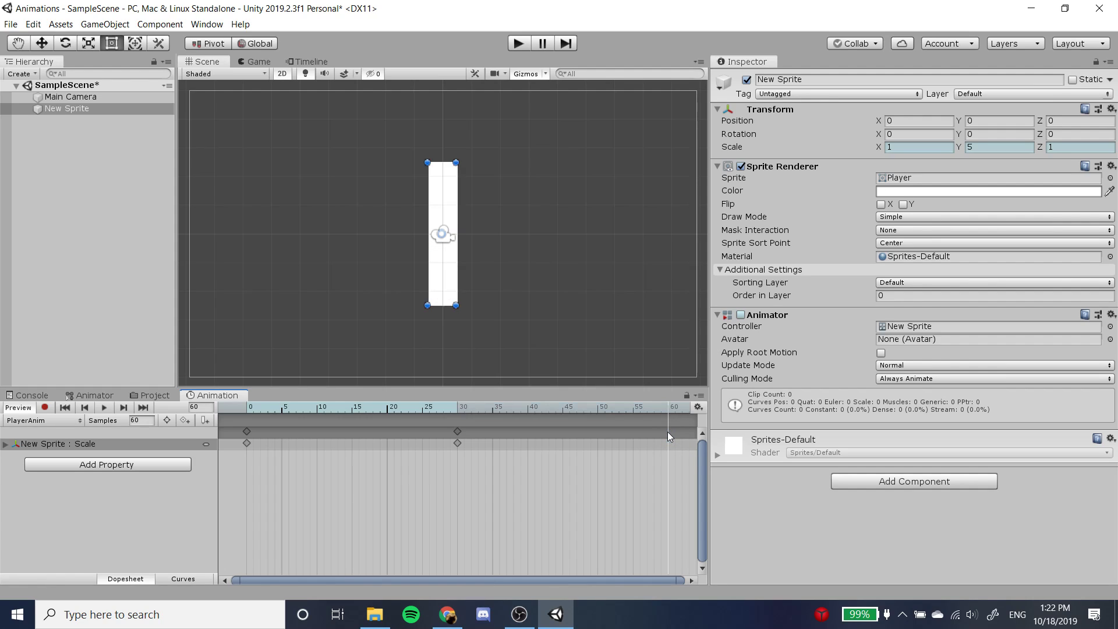
{"action": "left_click_drag", "start_coordinate": [654, 411], "coordinate": [234, 411]}
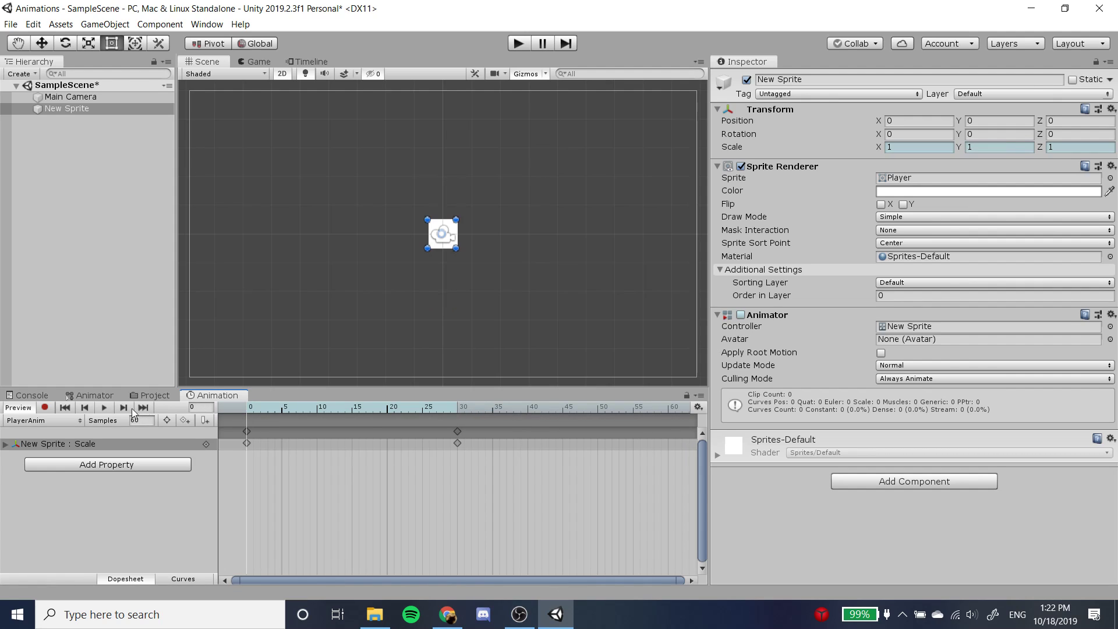
{"action": "left_click", "coordinate": [104, 407]}
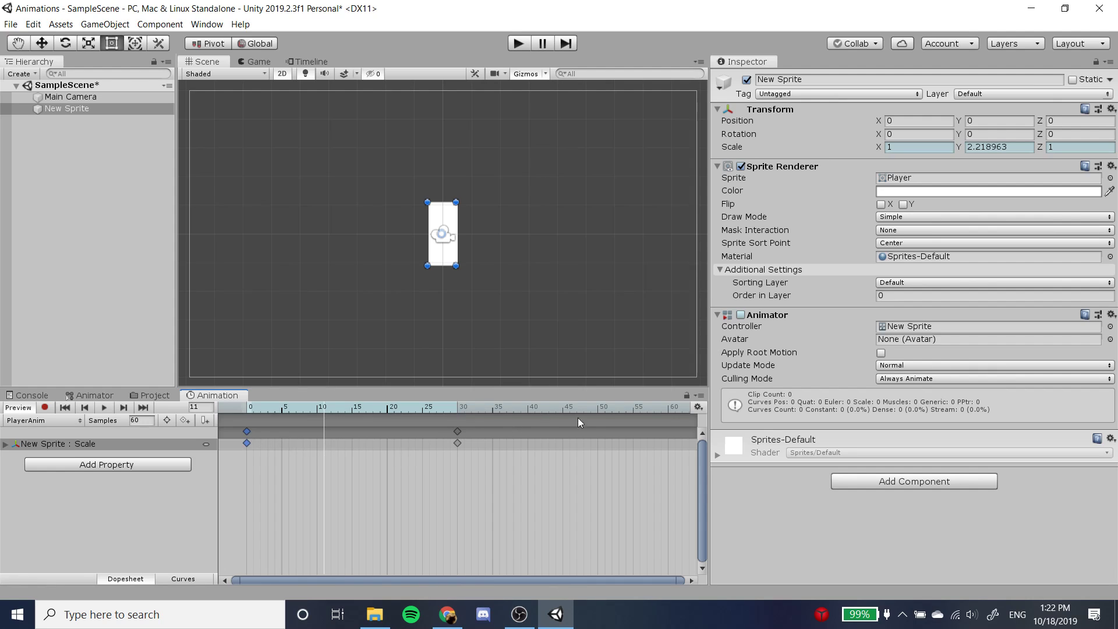
Step: Paste a copy of the frame 0 Scale keyframe at frame 60 and play the clip from the start
{"action": "mouse_move", "coordinate": [648, 418]}
{"action": "left_mouse_down"}
{"action": "mouse_move", "coordinate": [585, 407]}
{"action": "mouse_move", "coordinate": [666, 414]}
{"action": "left_mouse_up"}
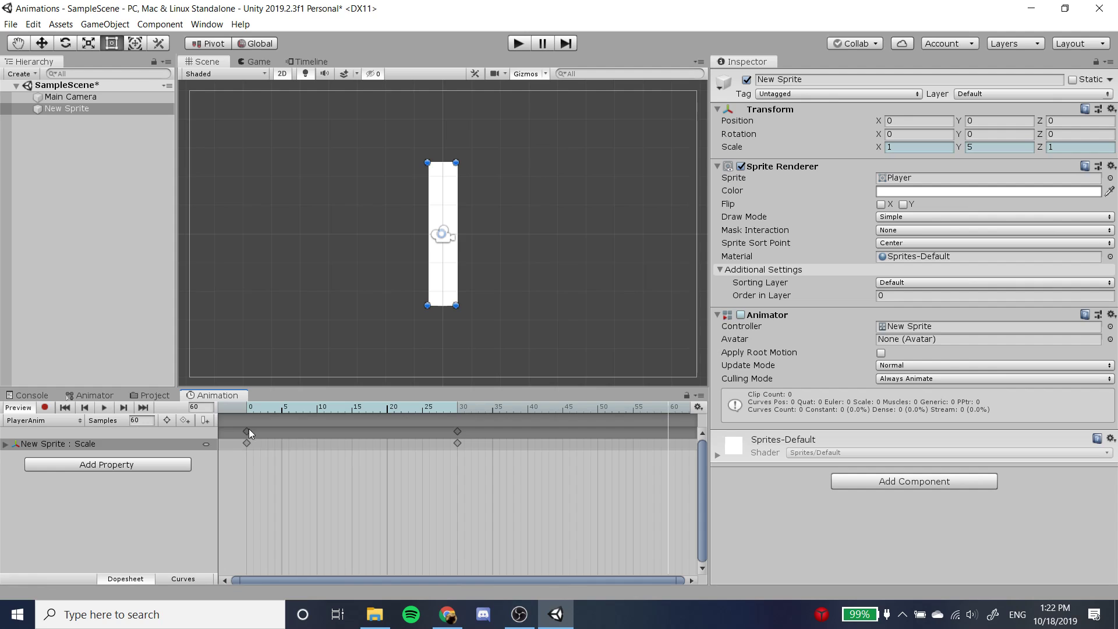
{"action": "key", "text": "ctrl+v"}
{"action": "left_click_drag", "start_coordinate": [450, 417], "coordinate": [236, 404]}
{"action": "left_click", "coordinate": [108, 407]}
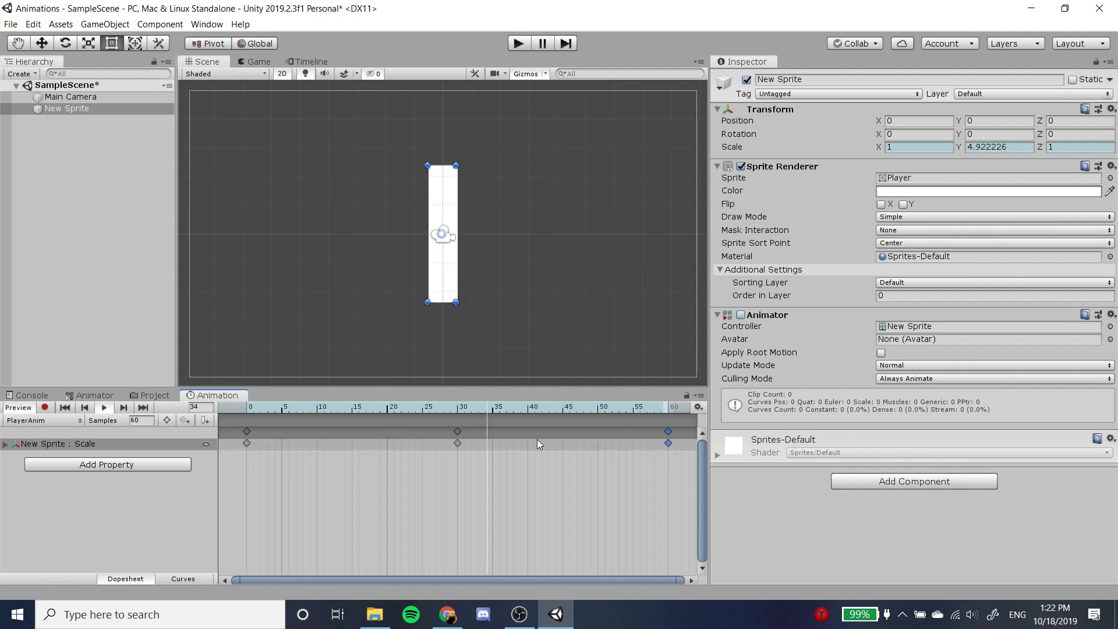
{"action": "left_click", "coordinate": [104, 408]}
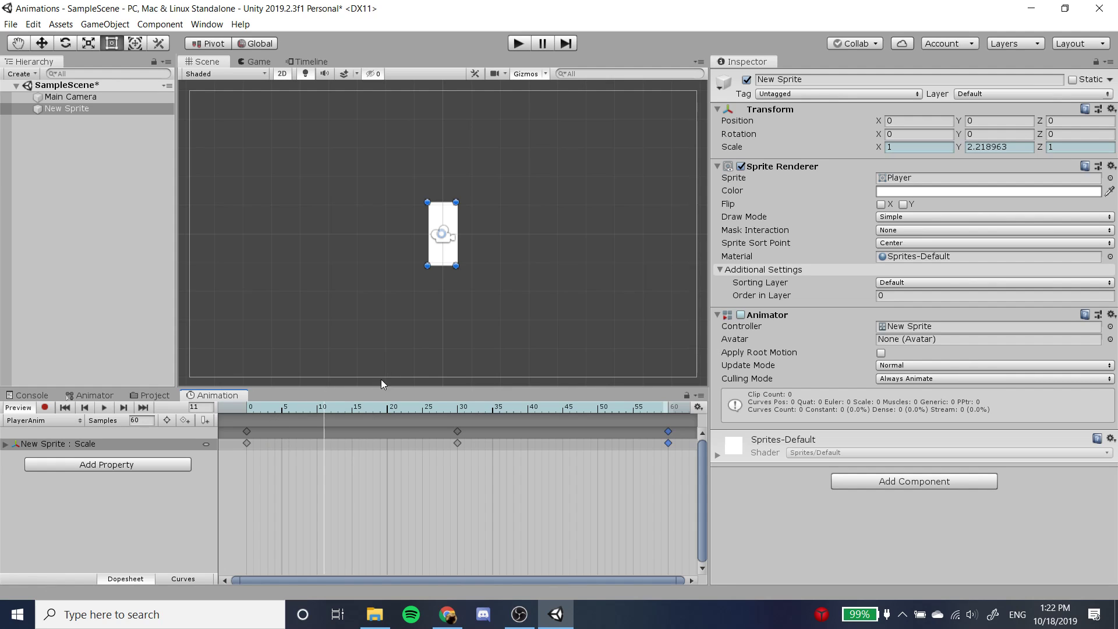
Step: Check the Lesson Plan in the browser, switch back to Unity and delete the Scale keyframe at frame 30
{"action": "left_click", "coordinate": [447, 615]}
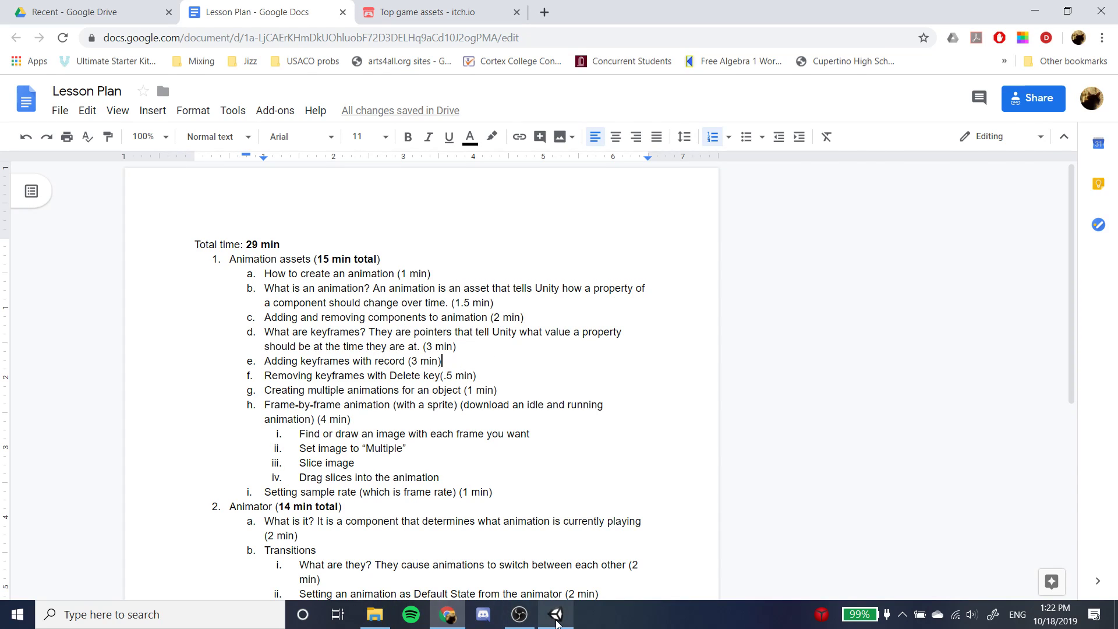
{"action": "left_click", "coordinate": [556, 615]}
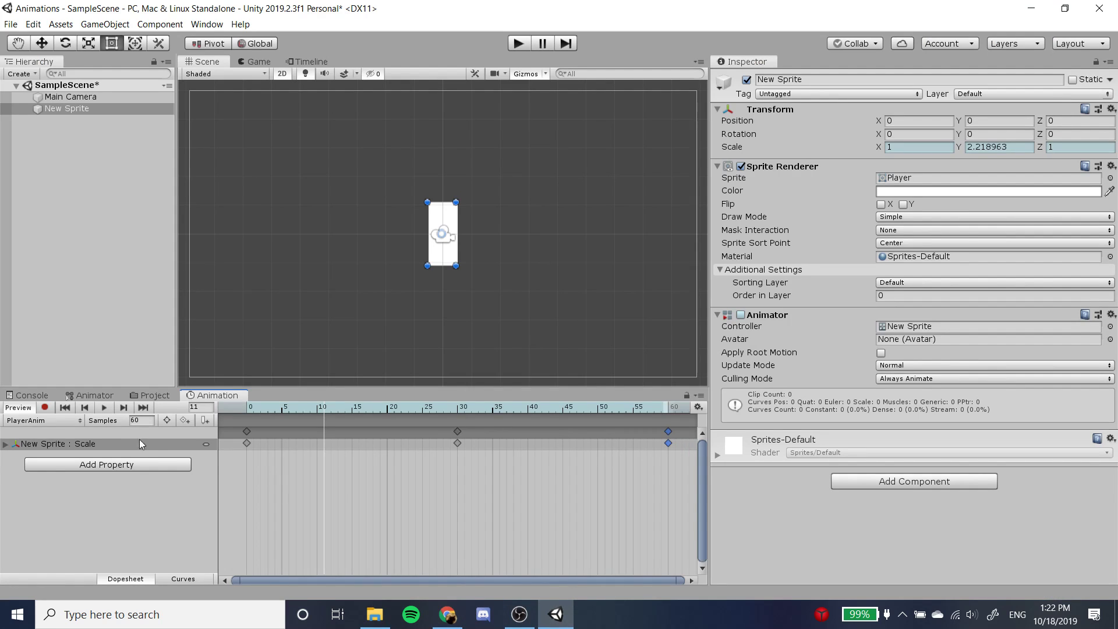
{"action": "left_click", "coordinate": [457, 442]}
{"action": "key", "text": "Delete"}
Step: Enable keyframe recording and record a Y scale of 5 for New Sprite at frame 35
{"action": "left_click_drag", "start_coordinate": [365, 407], "coordinate": [232, 406]}
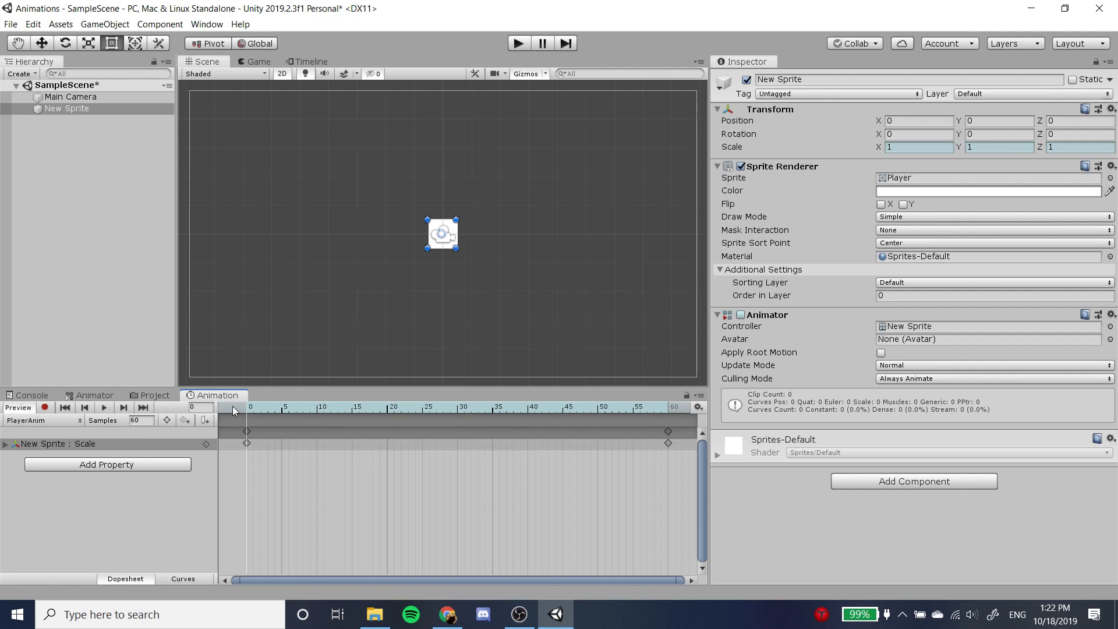
{"action": "left_click", "coordinate": [49, 409]}
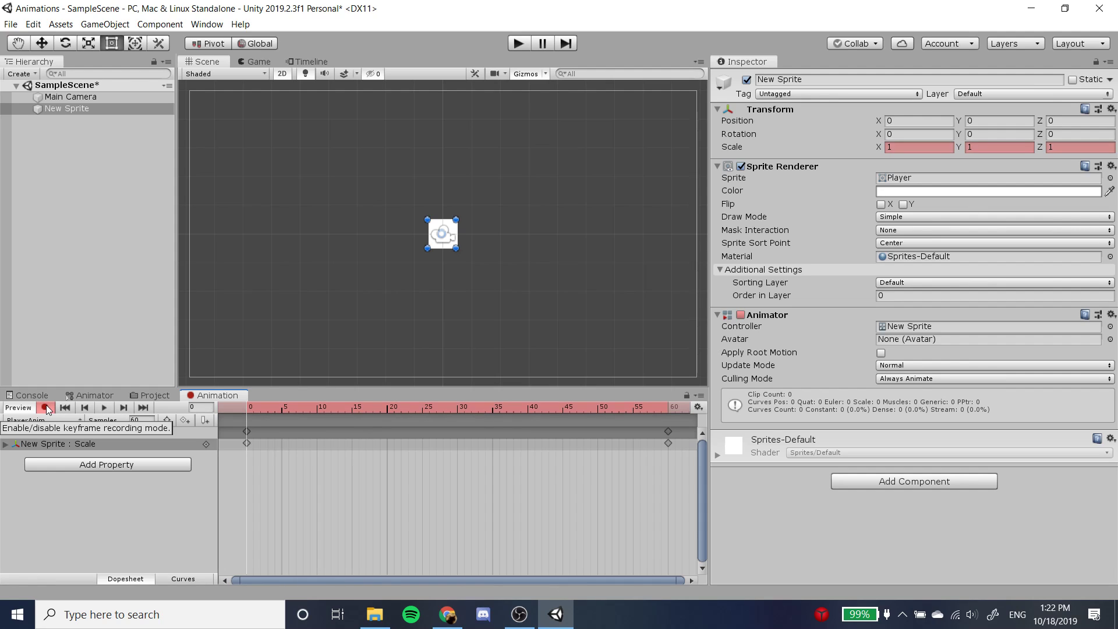
{"action": "left_click", "coordinate": [445, 408]}
{"action": "left_click_drag", "start_coordinate": [449, 414], "coordinate": [492, 420]}
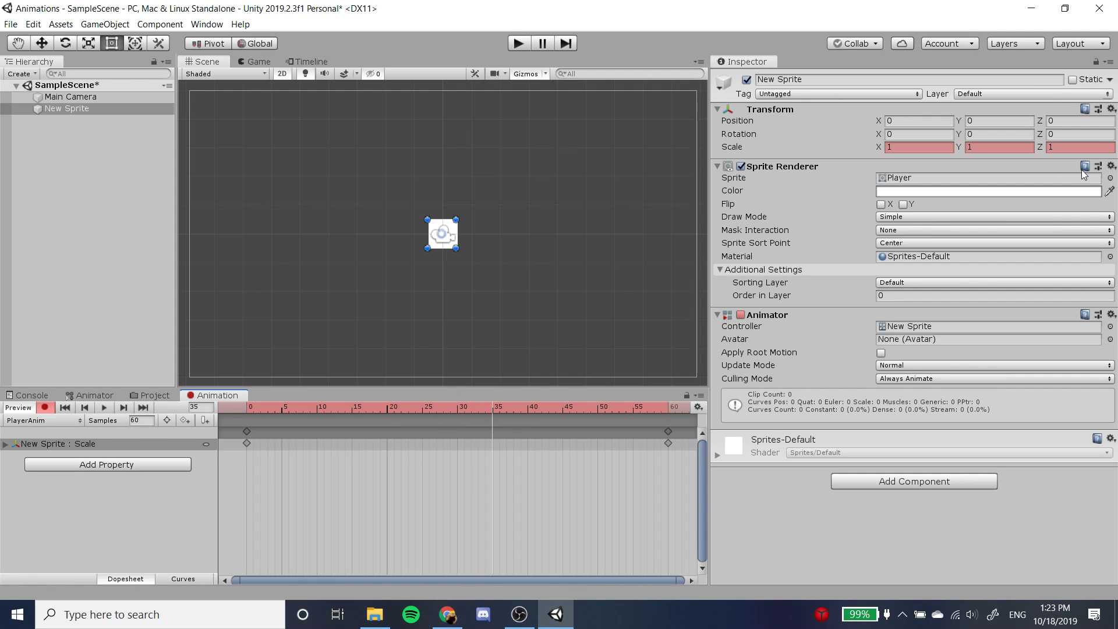
{"action": "left_click", "coordinate": [1019, 147]}
{"action": "type", "text": "5"}
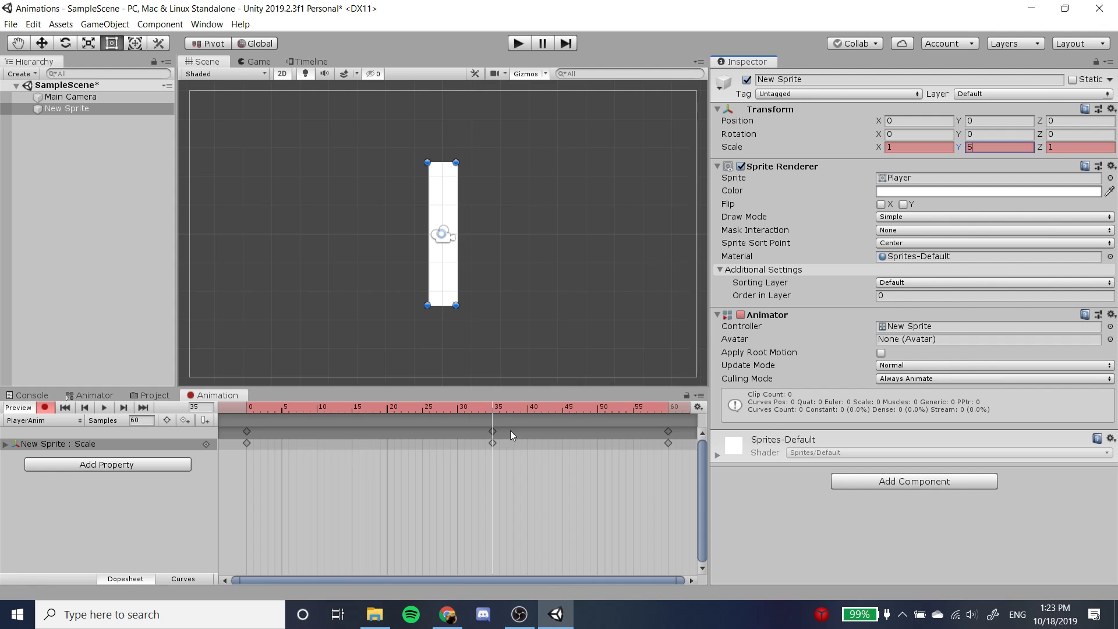
Step: Play the recorded clip from frame 0 and turn keyframe recording off
{"action": "left_click_drag", "start_coordinate": [495, 412], "coordinate": [245, 402]}
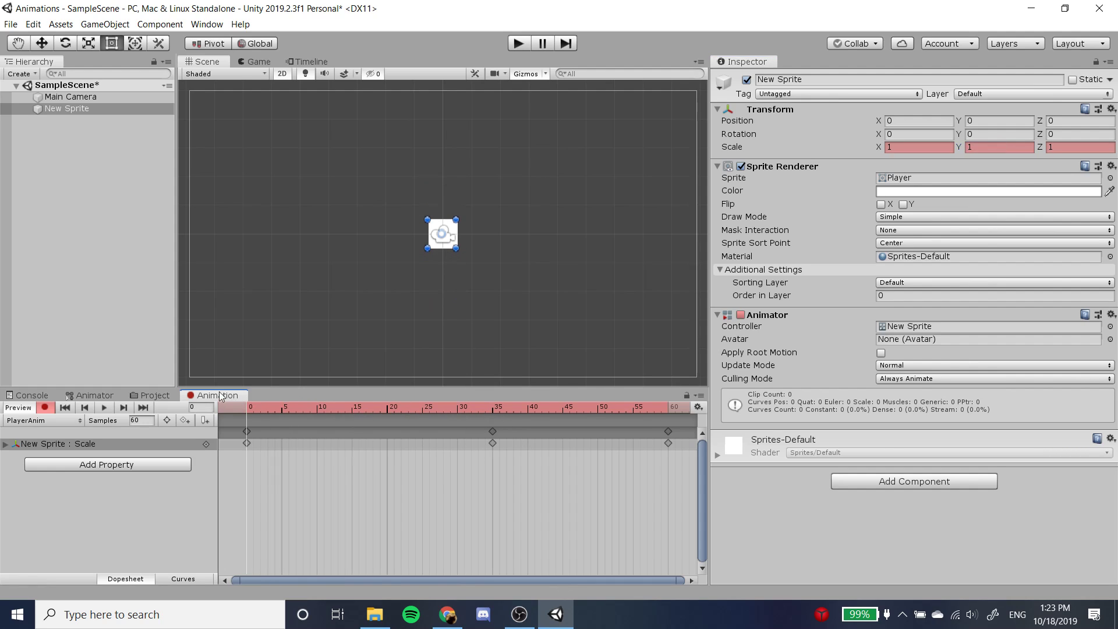
{"action": "left_click", "coordinate": [110, 409]}
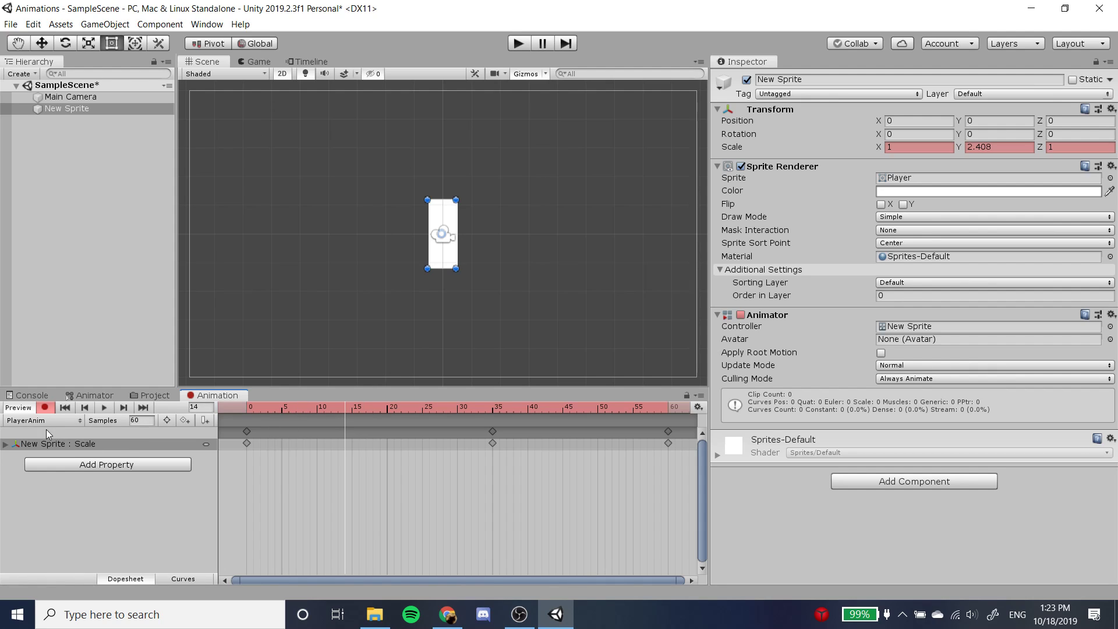
{"action": "left_click", "coordinate": [45, 408]}
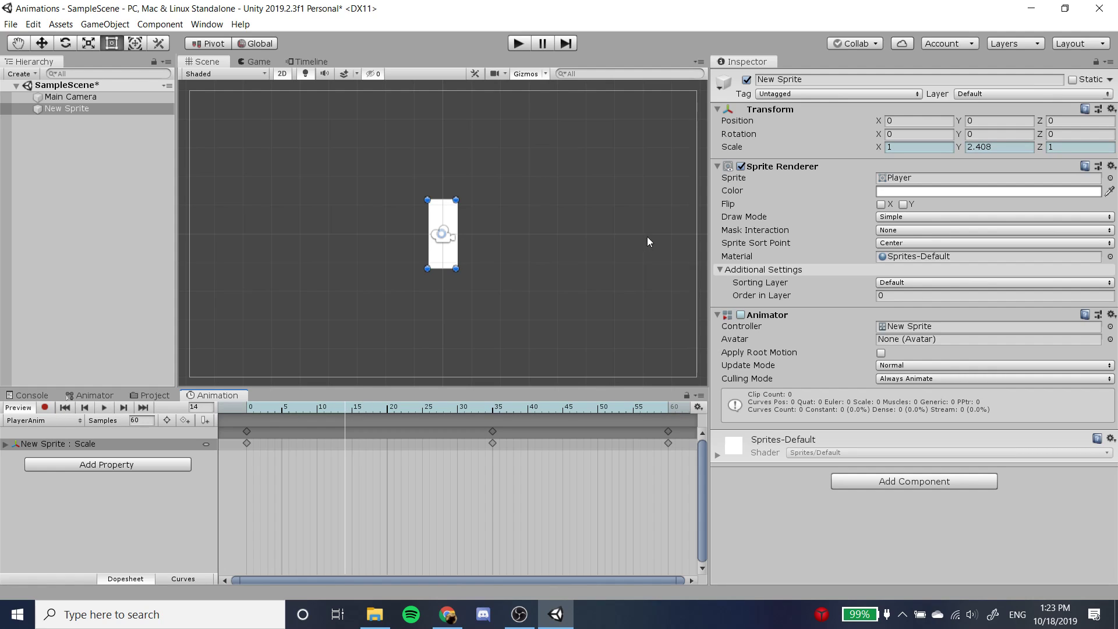
{"action": "left_click", "coordinate": [44, 407]}
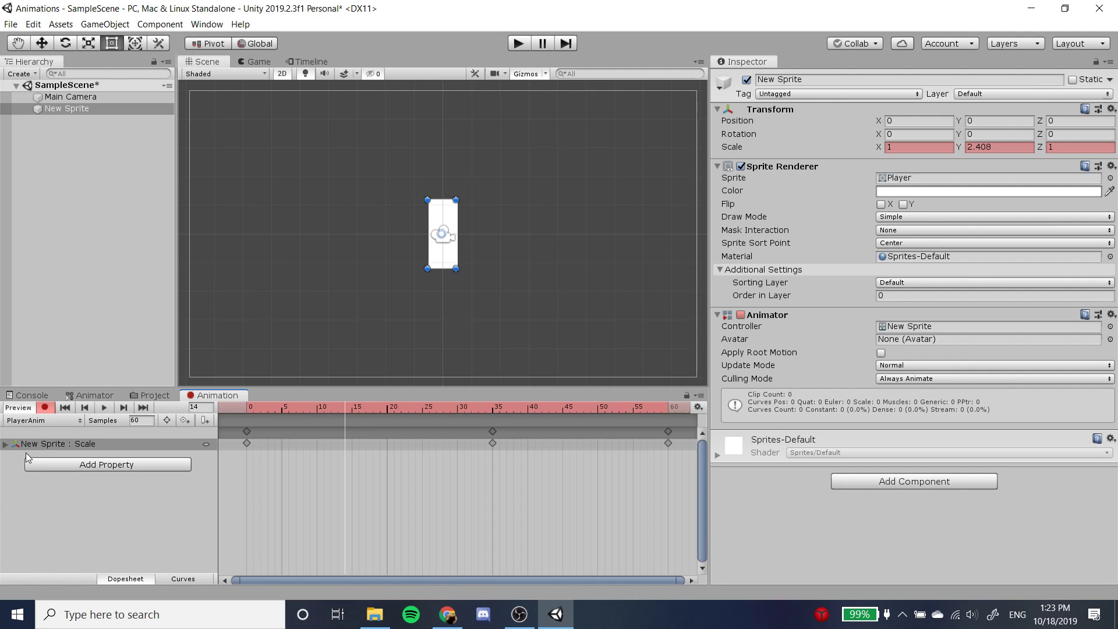
{"action": "left_click", "coordinate": [52, 410]}
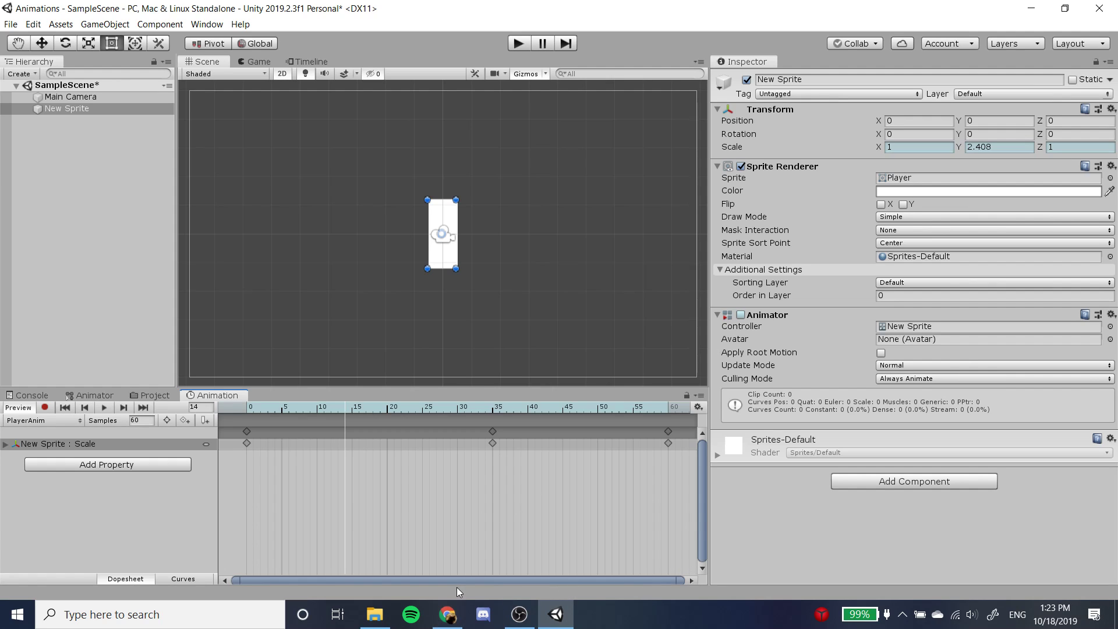
Step: Switch to the browser and check the Lesson Plan item about removing keyframes
{"action": "left_click", "coordinate": [447, 615]}
{"action": "left_click", "coordinate": [507, 376]}
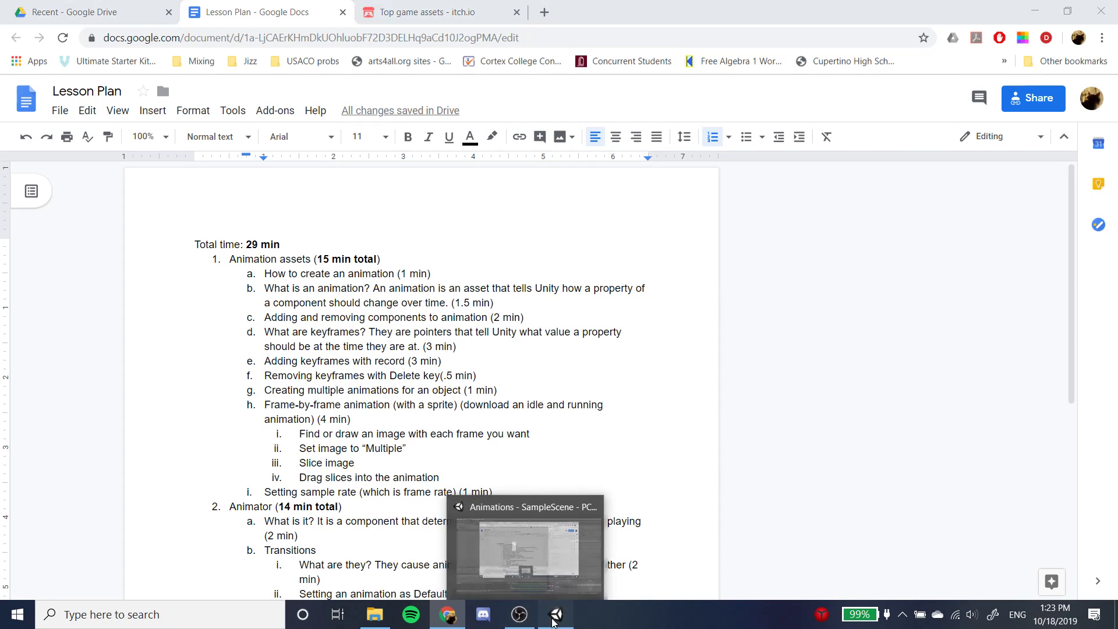
Step: Switch back to Unity, delete the Scale keyframe at frame 35 and undo the deletion
{"action": "left_click", "coordinate": [557, 615]}
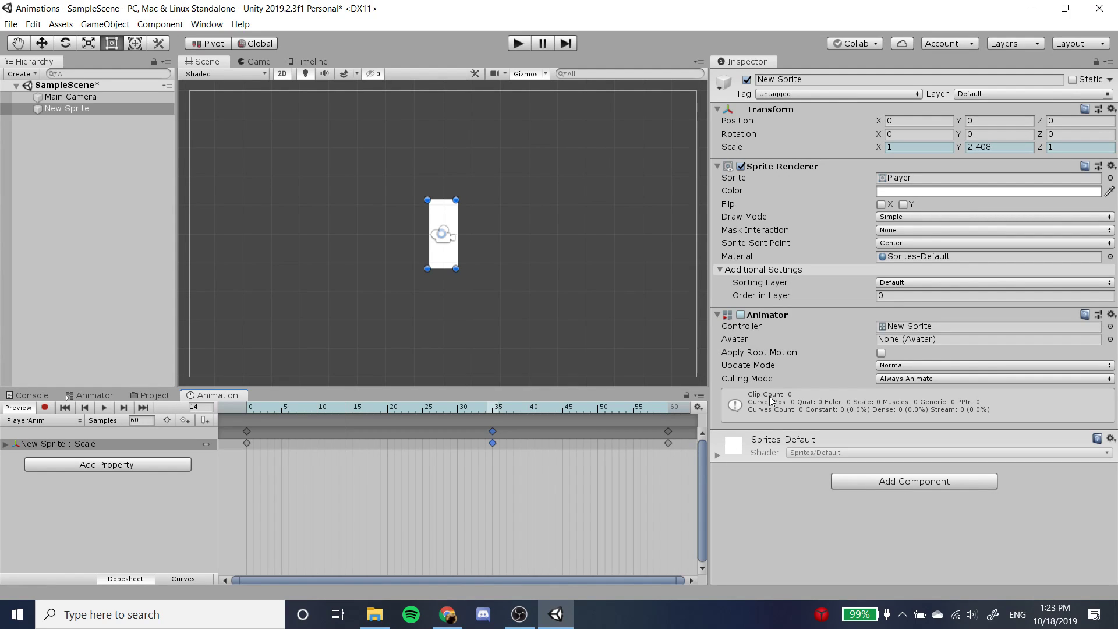
{"action": "key", "text": "Delete"}
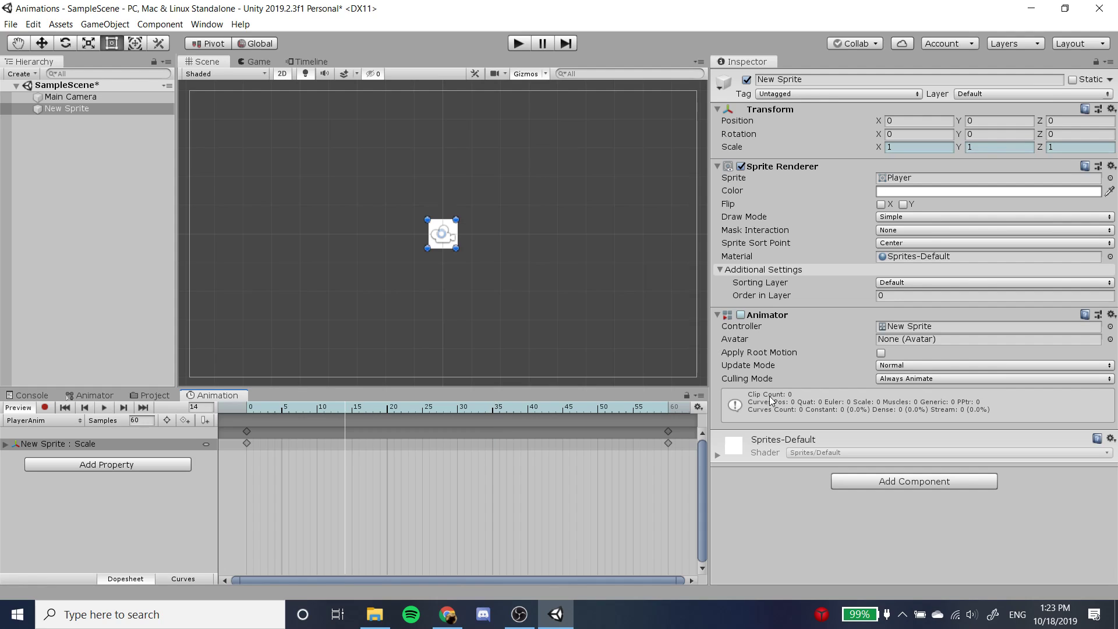
{"action": "key", "text": "ctrl+z"}
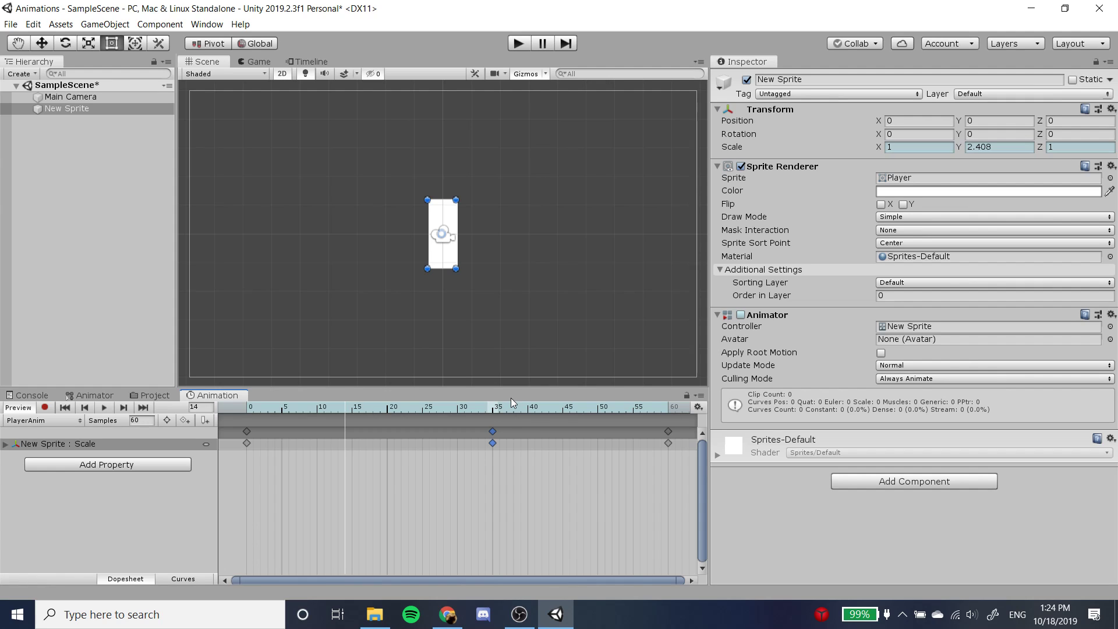
Step: Switch to the browser and check the Lesson Plan item about creating multiple animations for an object
{"action": "left_click", "coordinate": [447, 614]}
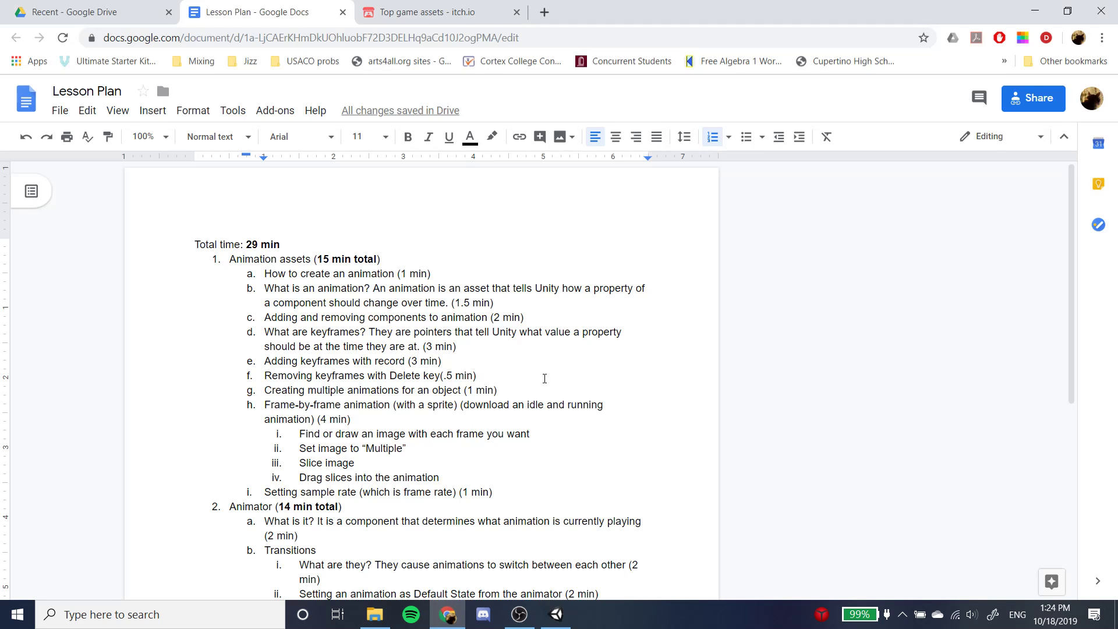
{"action": "left_click", "coordinate": [510, 391]}
Step: Switch back to Unity and create a second animation clip named PlayerCircle for the New Sprite object
{"action": "left_click", "coordinate": [557, 614]}
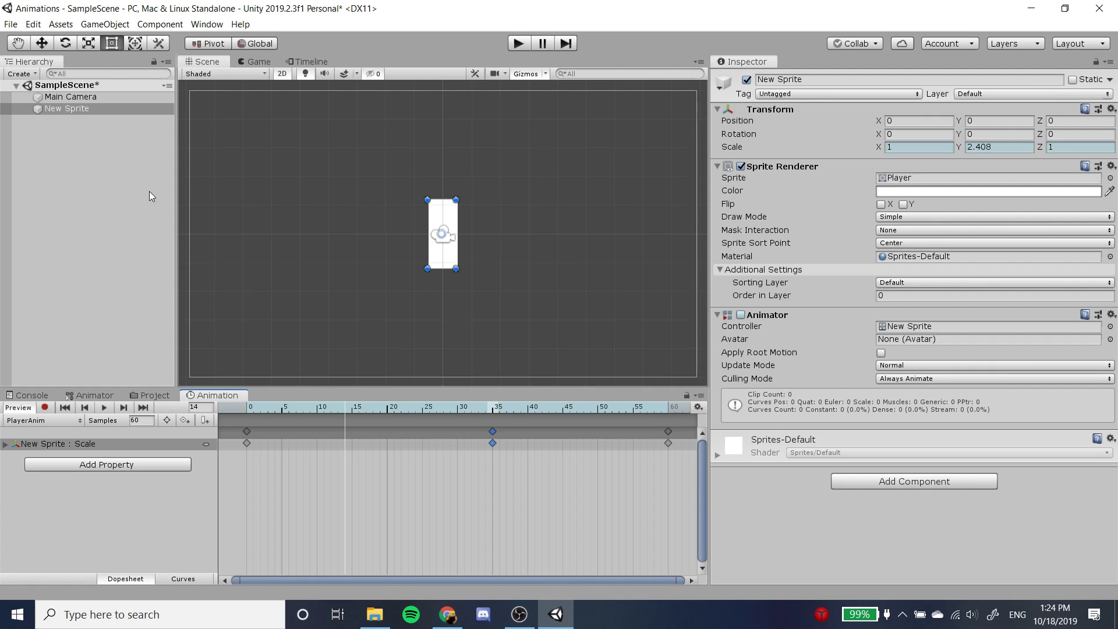
{"action": "left_click", "coordinate": [128, 106]}
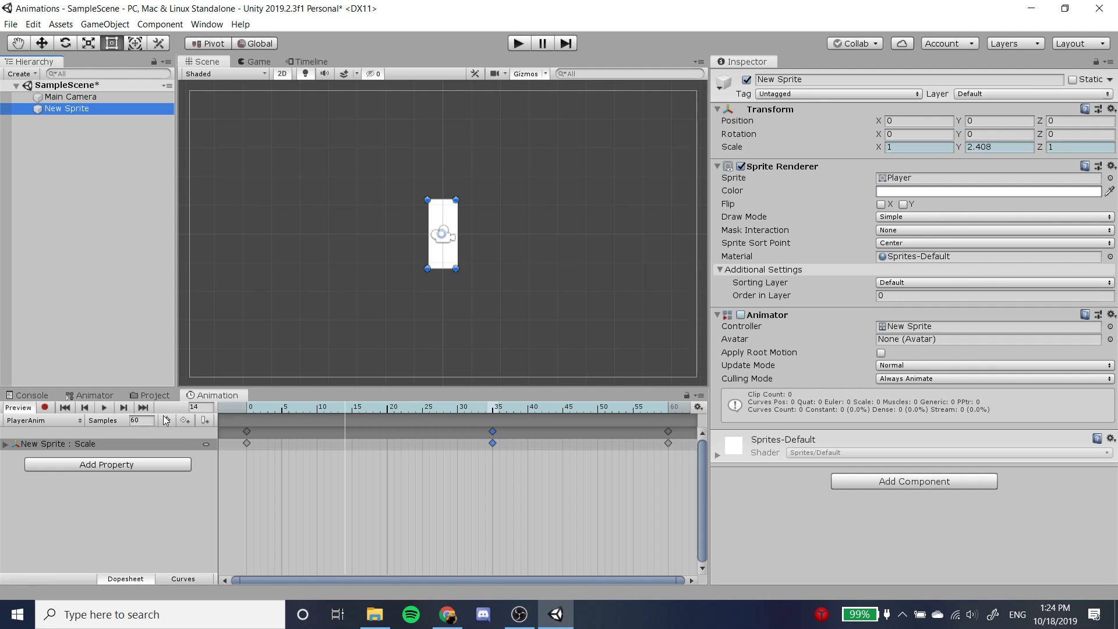
{"action": "left_click", "coordinate": [65, 421]}
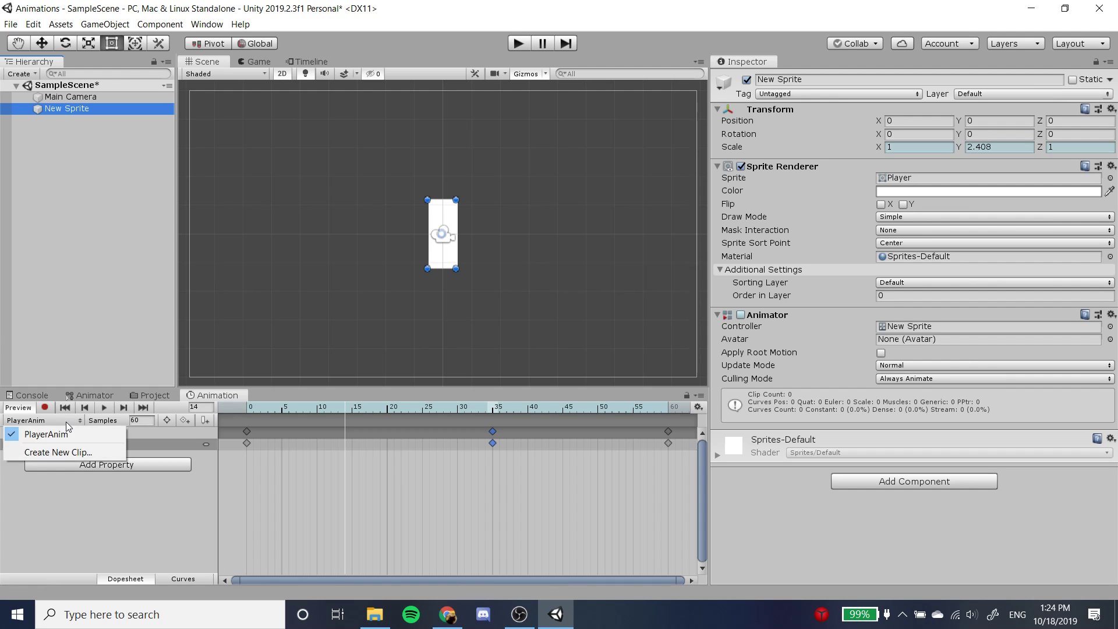
{"action": "left_click", "coordinate": [58, 452]}
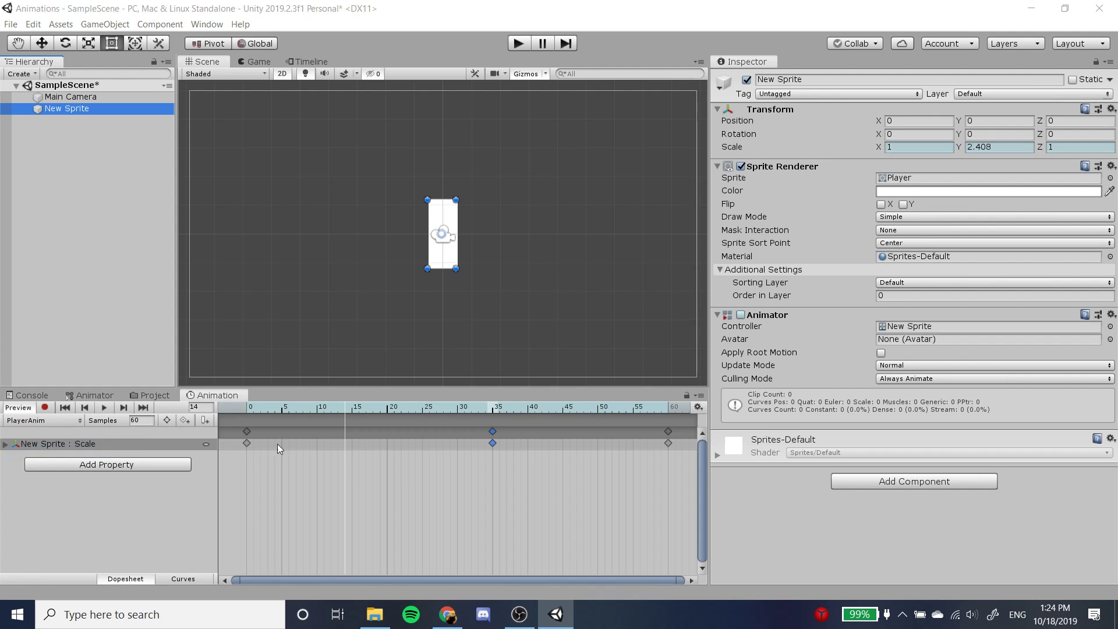
{"action": "type", "text": "Player"}
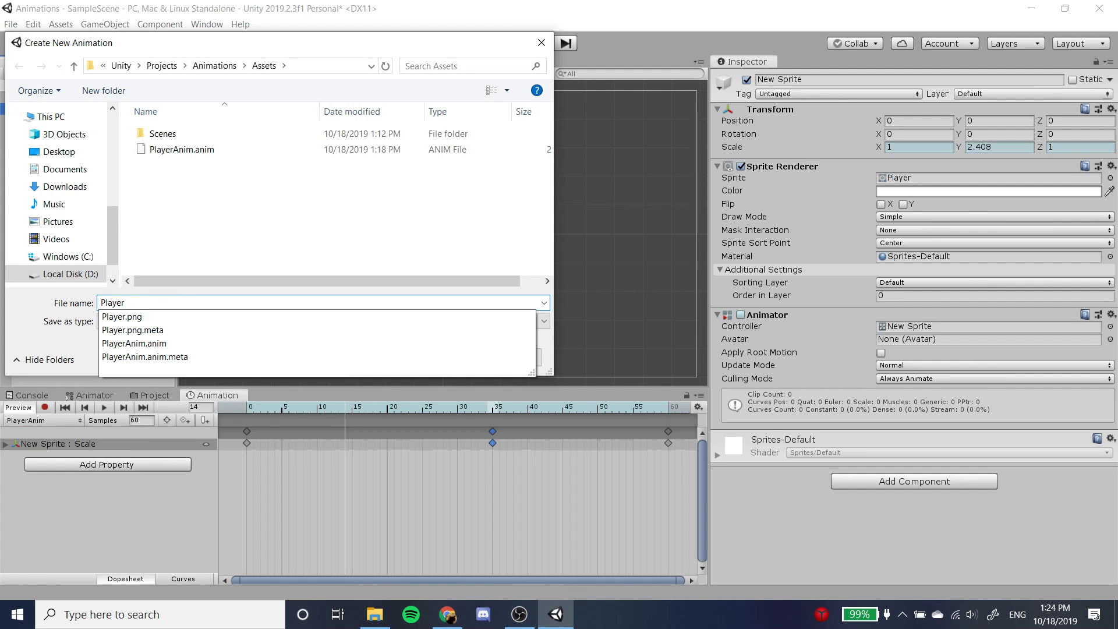
{"action": "type", "text": "Circle"}
{"action": "key", "text": "Return"}
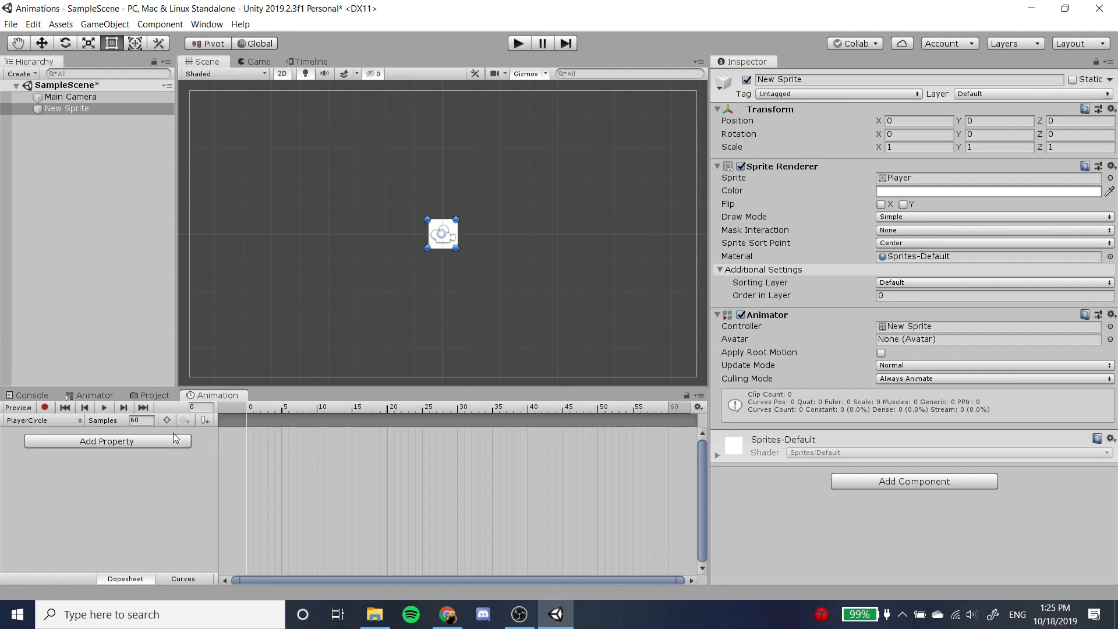
Step: Add the Transform Position property to the PlayerCircle clip
{"action": "left_click", "coordinate": [163, 445]}
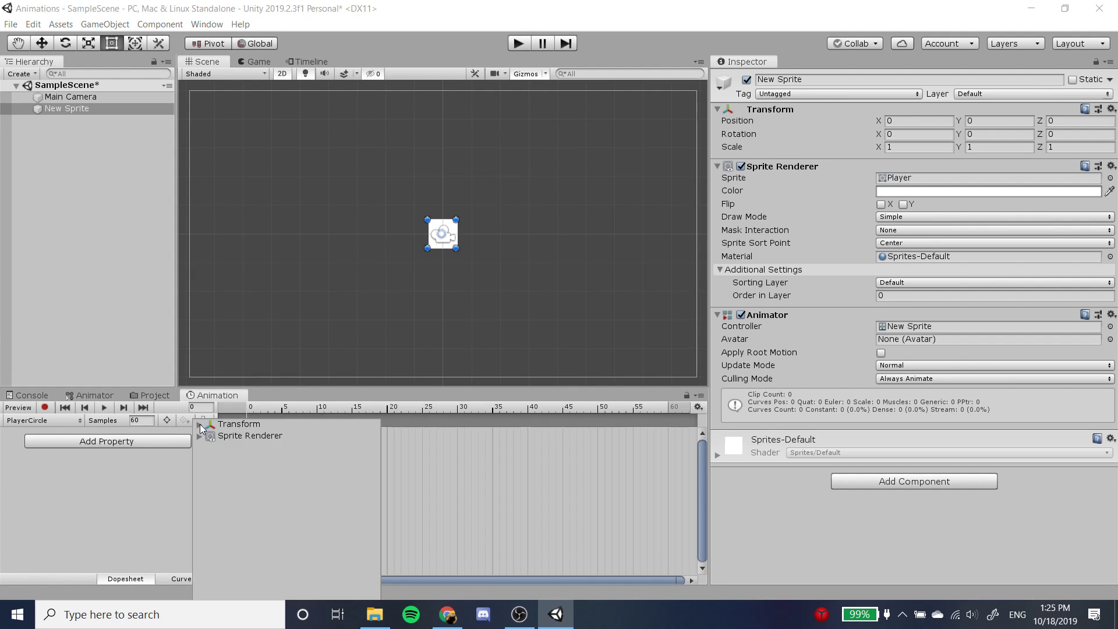
{"action": "left_click", "coordinate": [129, 464]}
{"action": "left_click", "coordinate": [148, 445]}
{"action": "left_click", "coordinate": [200, 426]}
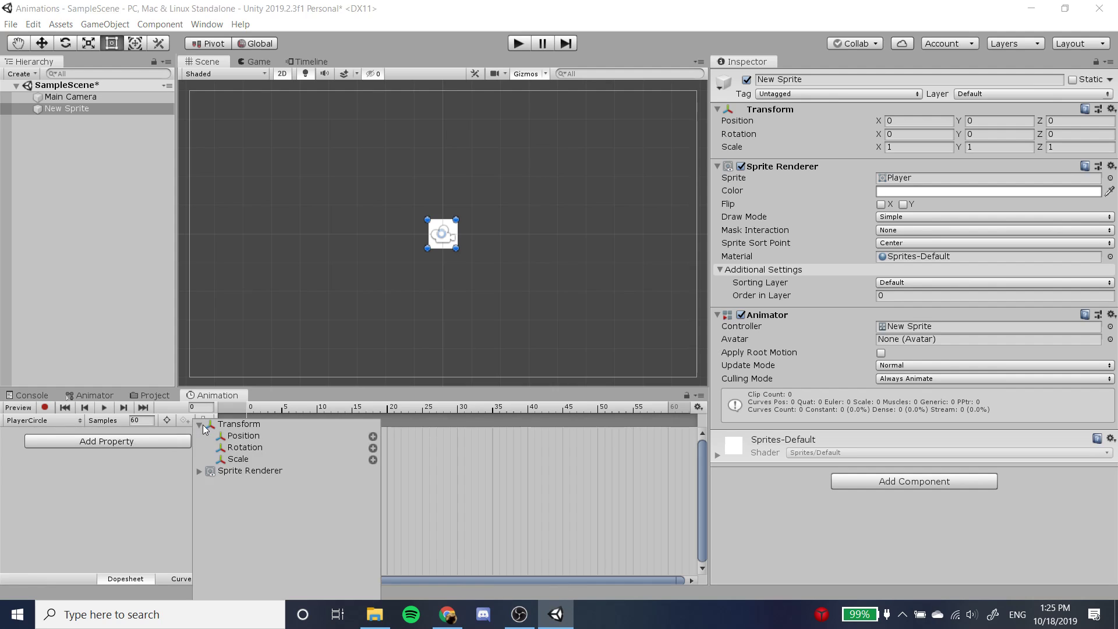
{"action": "left_click", "coordinate": [373, 437]}
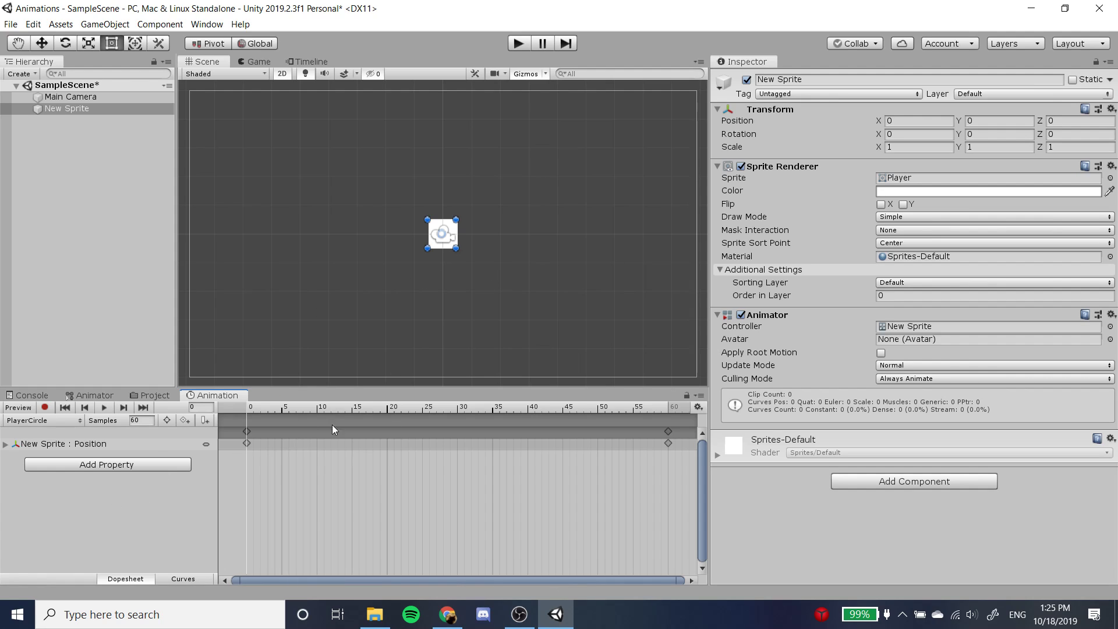
Step: Turn on keyframe recording and move the sprite along a rough loop, recording Position keyframes at frames 5, 10, 15, 21, 28 and 39
{"action": "left_click", "coordinate": [46, 407]}
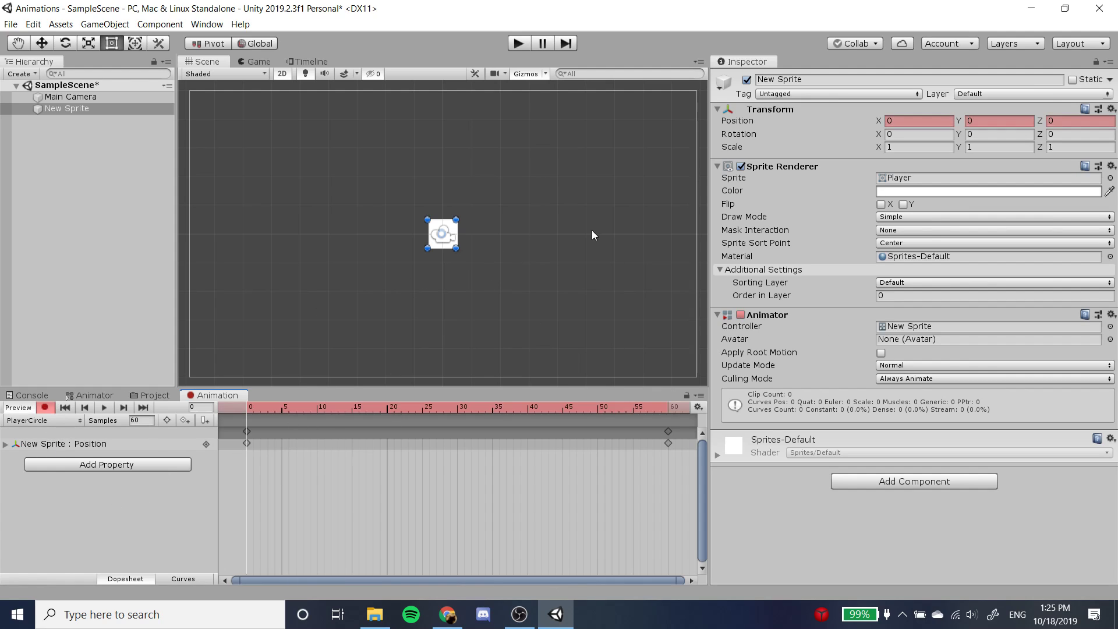
{"action": "key", "text": "w"}
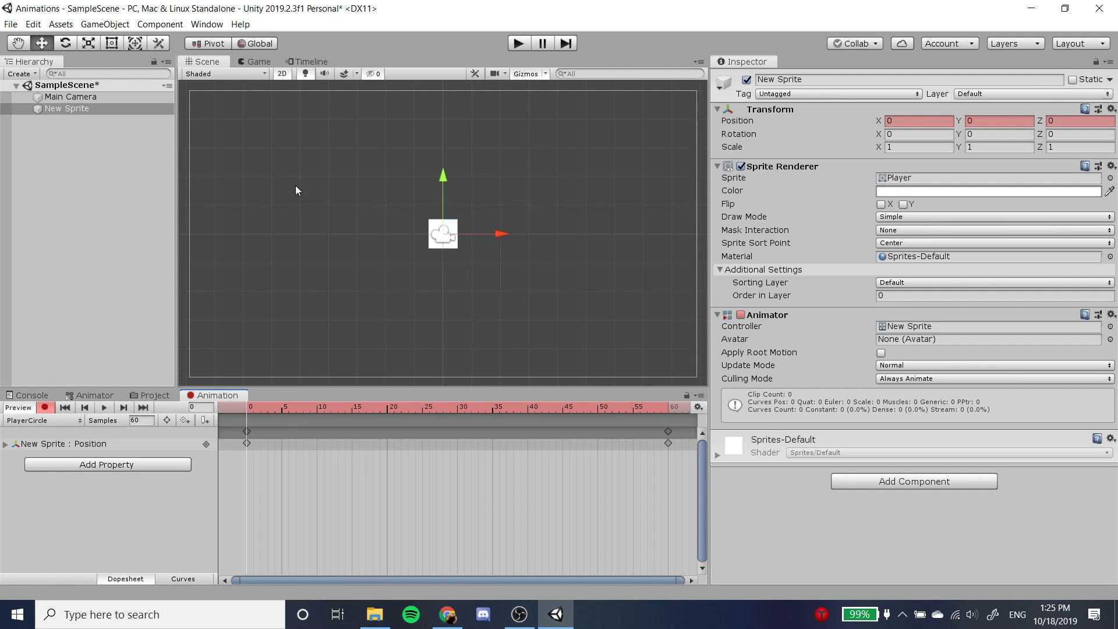
{"action": "left_click_drag", "start_coordinate": [290, 410], "coordinate": [285, 412]}
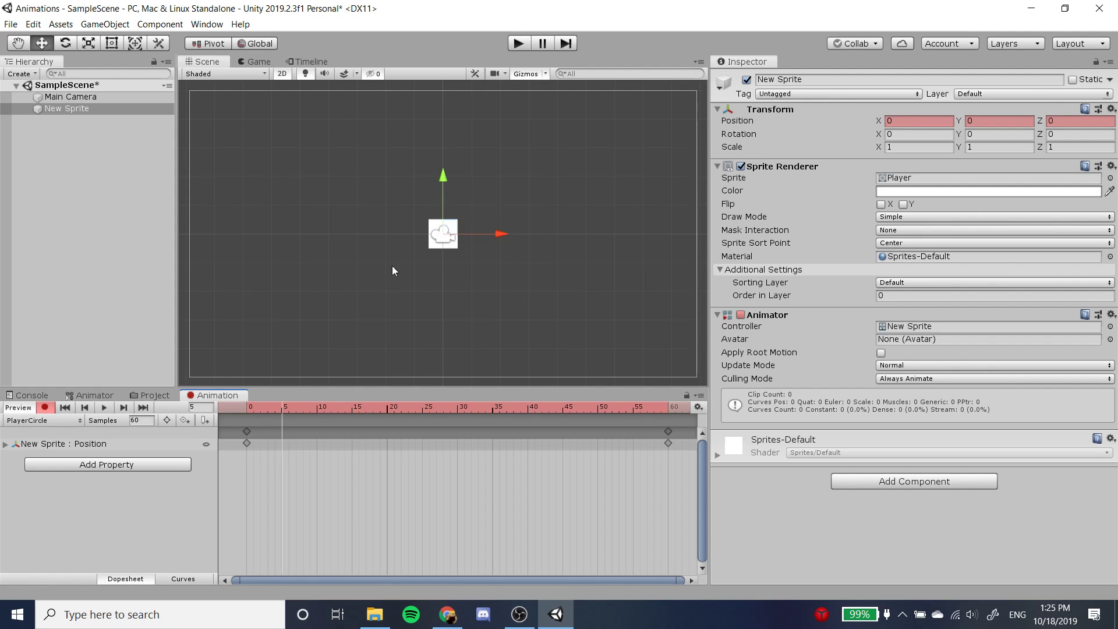
{"action": "left_click_drag", "start_coordinate": [450, 215], "coordinate": [553, 278]}
{"action": "left_click", "coordinate": [314, 411]}
{"action": "left_click", "coordinate": [351, 411]}
{"action": "left_click", "coordinate": [393, 408]}
{"action": "left_click", "coordinate": [441, 408]}
{"action": "left_click", "coordinate": [521, 407]}
{"action": "left_click_drag", "start_coordinate": [523, 243], "coordinate": [518, 211]}
Step: Preview the PlayerCircle clip, switch to the PlayerAnim clip and preview that one too
{"action": "left_click", "coordinate": [106, 407]}
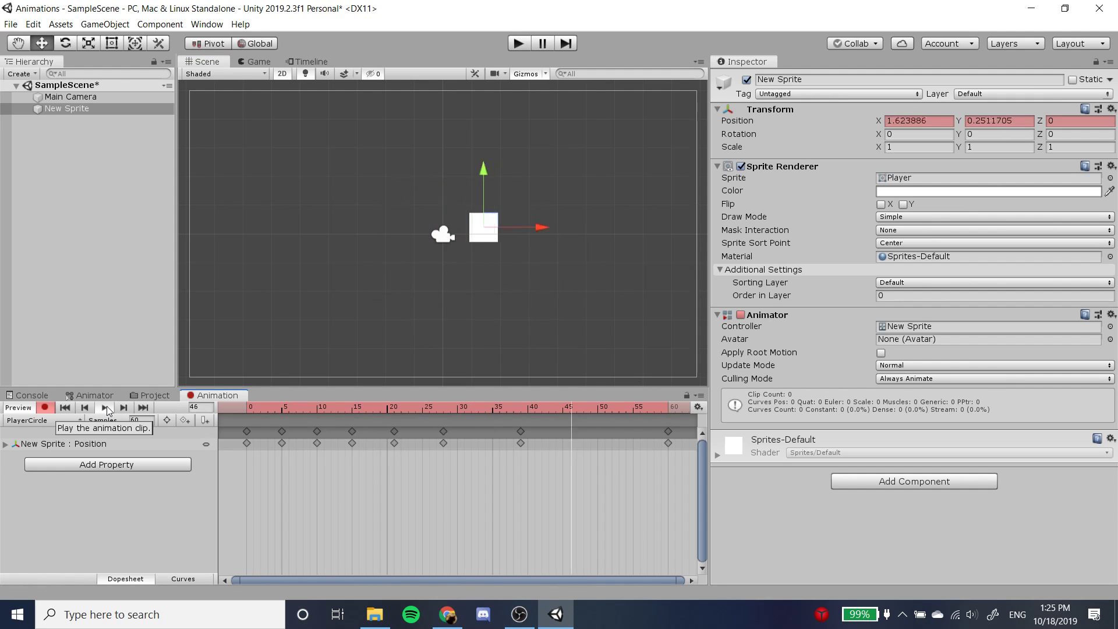
{"action": "left_click", "coordinate": [107, 406]}
{"action": "left_click", "coordinate": [43, 420]}
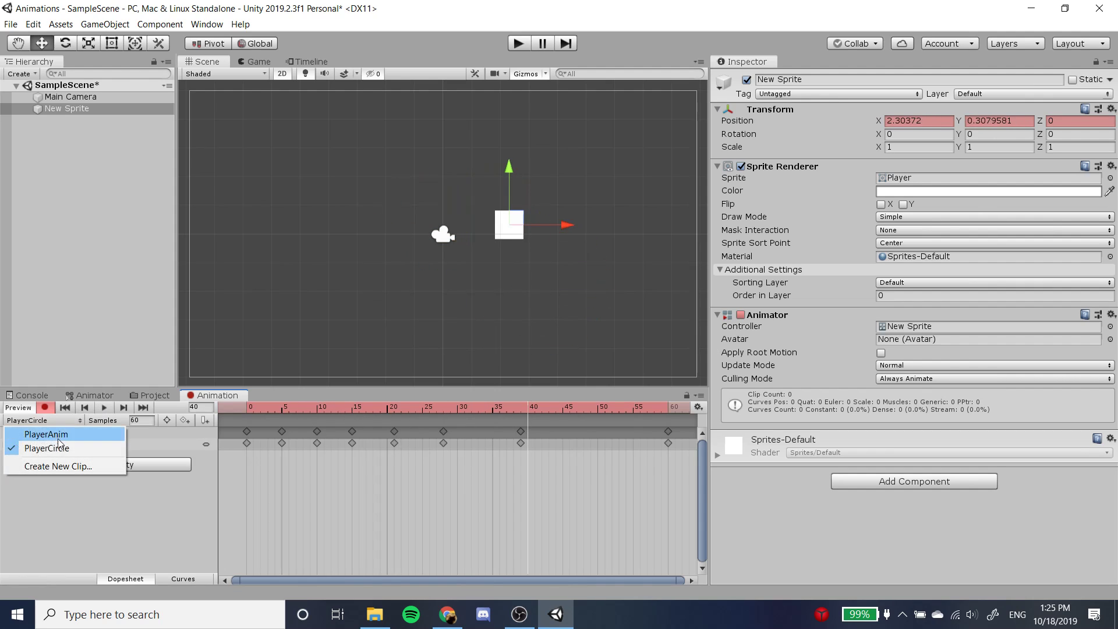
{"action": "left_click", "coordinate": [35, 441]}
{"action": "left_click", "coordinate": [107, 407]}
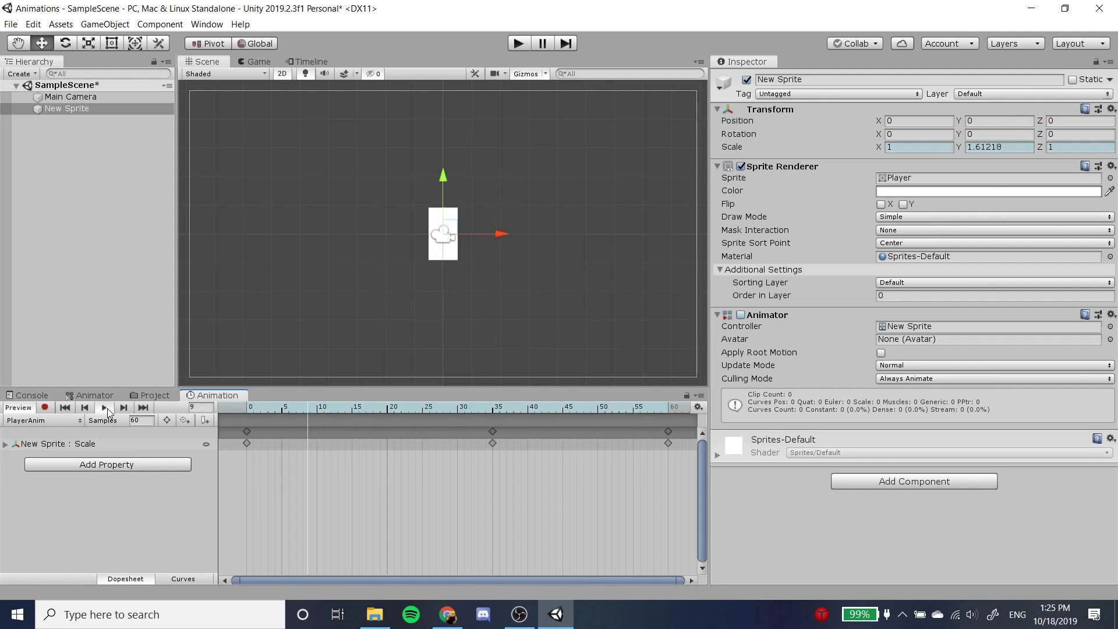
{"action": "left_click", "coordinate": [106, 408]}
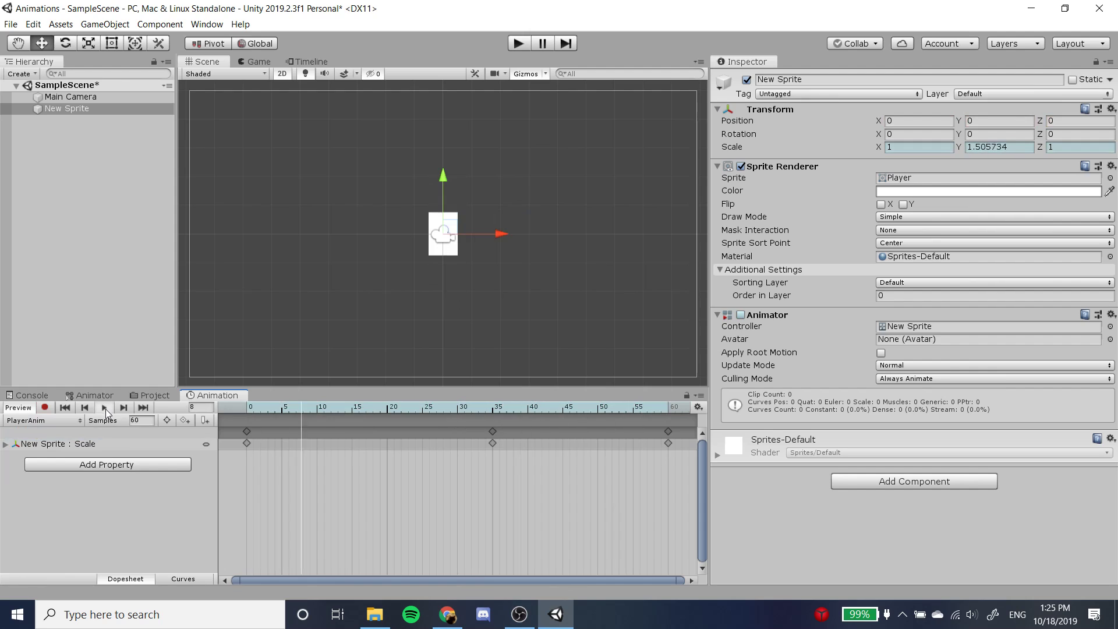
Step: Switch back to the PlayerCircle clip and play it, stopping the preview when done
{"action": "left_click", "coordinate": [61, 421]}
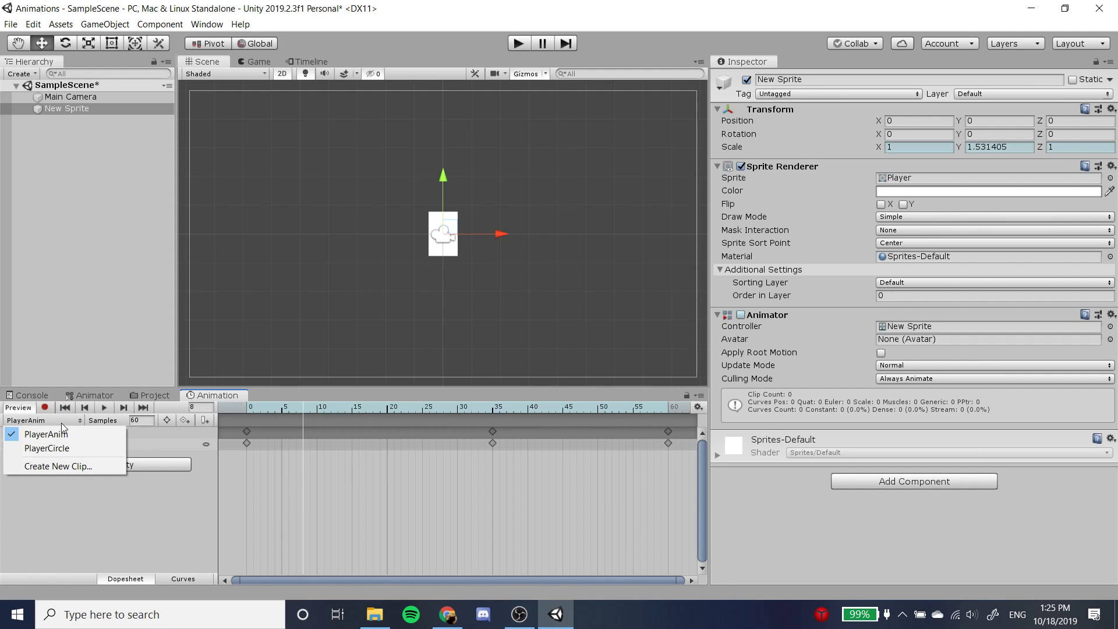
{"action": "left_click", "coordinate": [102, 448]}
{"action": "left_click", "coordinate": [105, 408]}
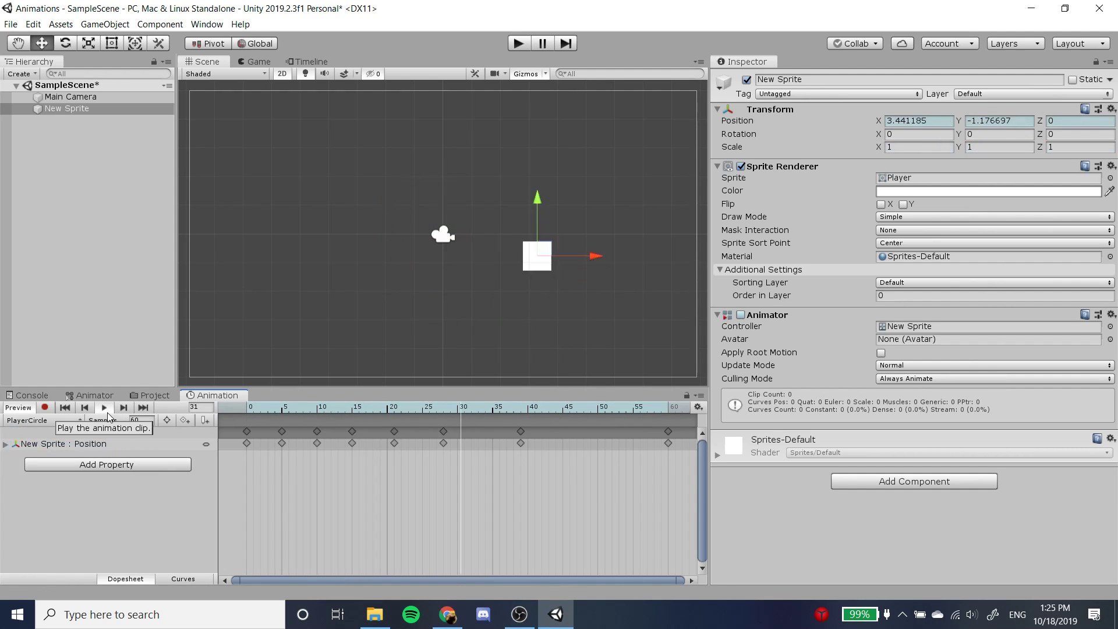
{"action": "left_click", "coordinate": [105, 407]}
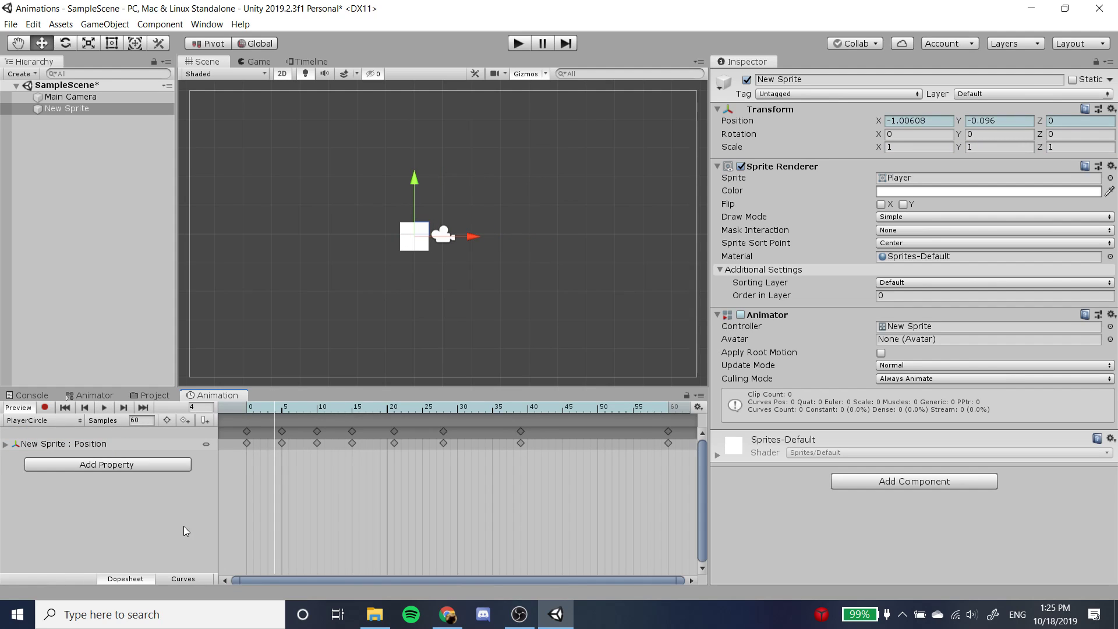
Step: Check the next items of the Lesson Plan in the browser and return to Unity
{"action": "left_click", "coordinate": [447, 614]}
{"action": "scroll", "coordinate": [528, 382], "scroll_direction": "down", "scroll_amount": 2}
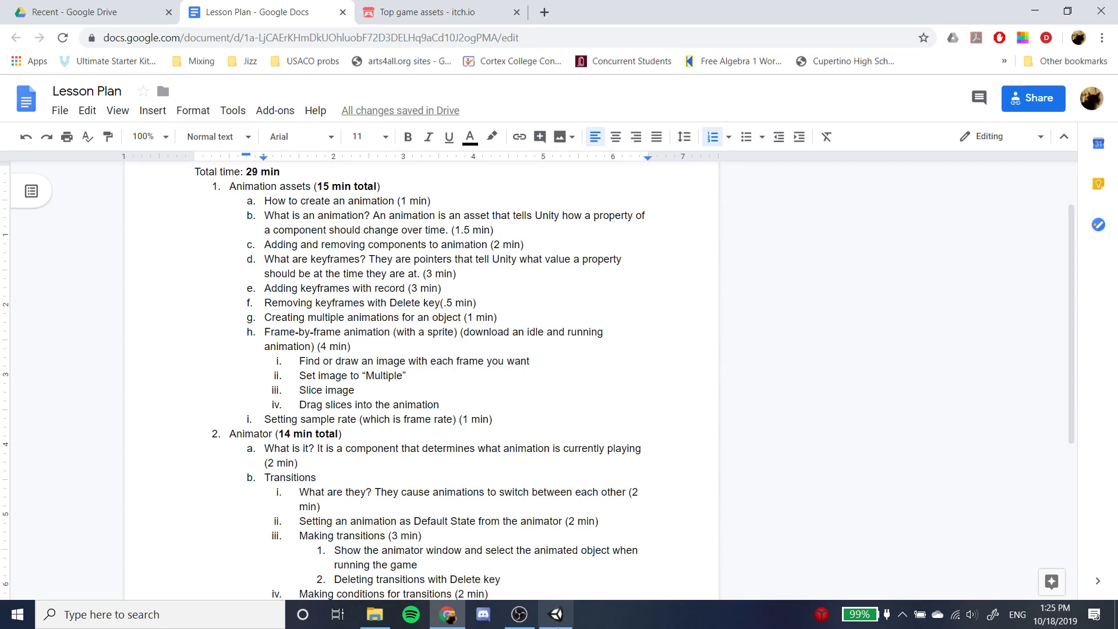
{"action": "left_click", "coordinate": [556, 615]}
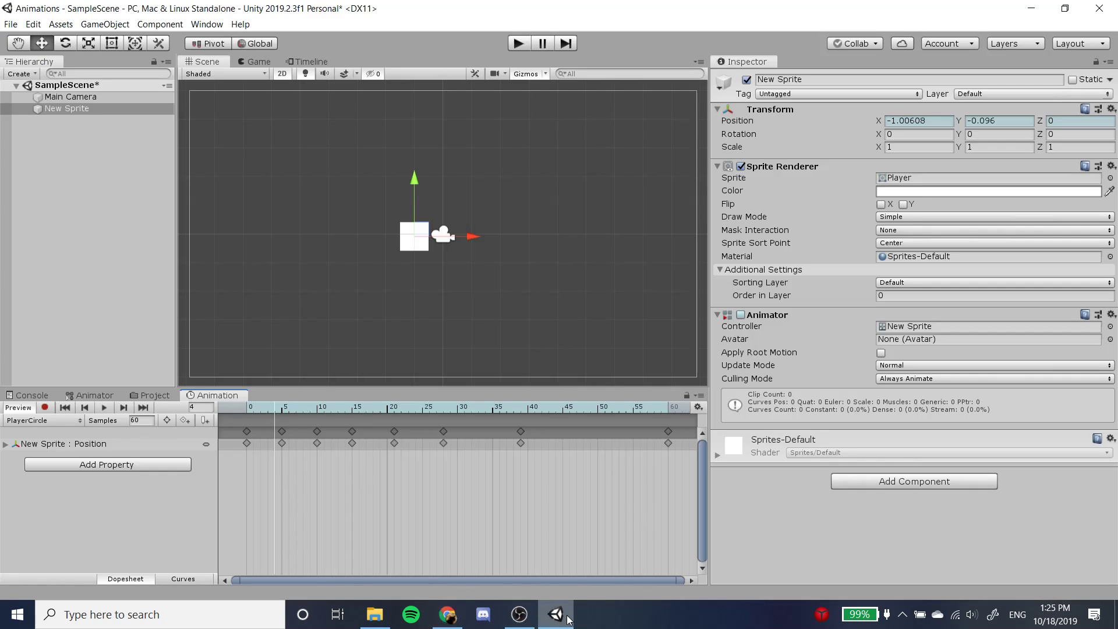
Step: Run the game to see which animation plays by default, and stop it again
{"action": "left_click", "coordinate": [40, 396]}
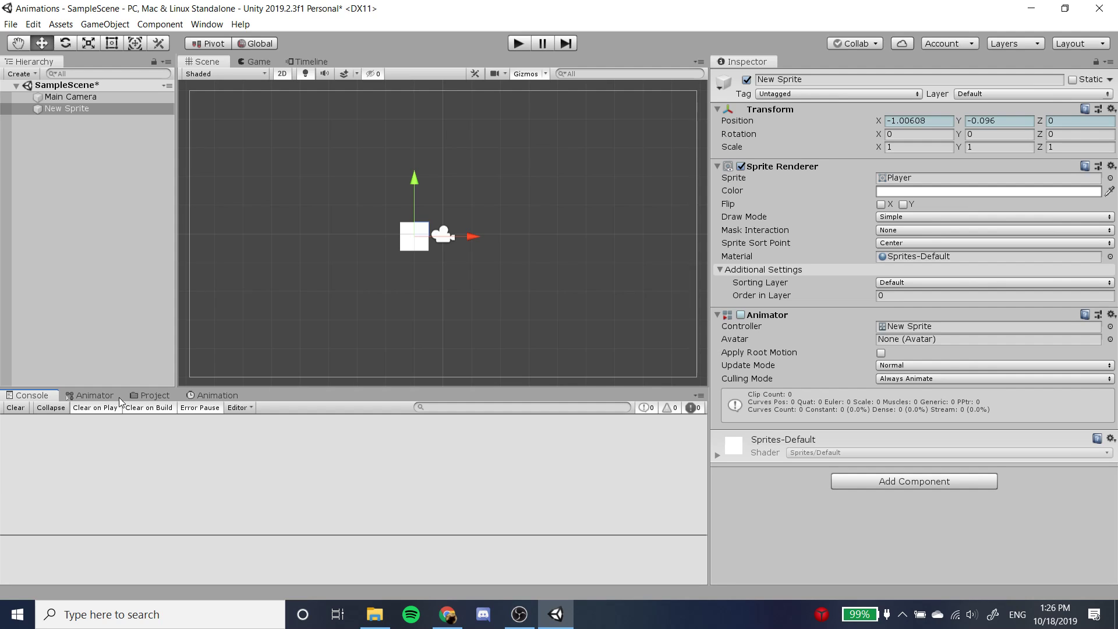
{"action": "left_click", "coordinate": [232, 394]}
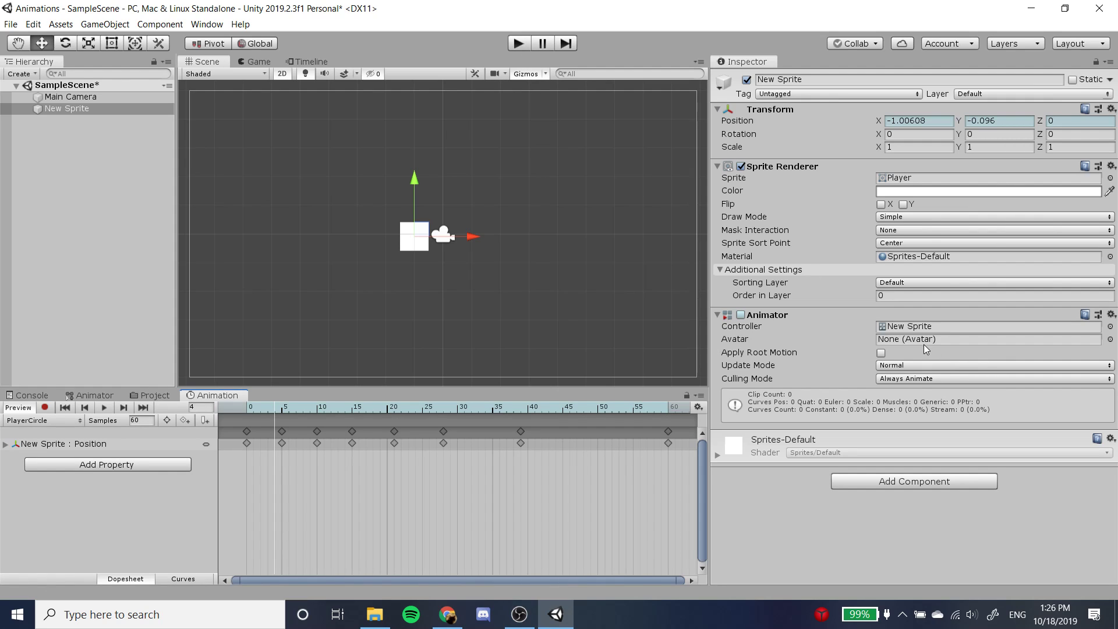
{"action": "left_click", "coordinate": [523, 44]}
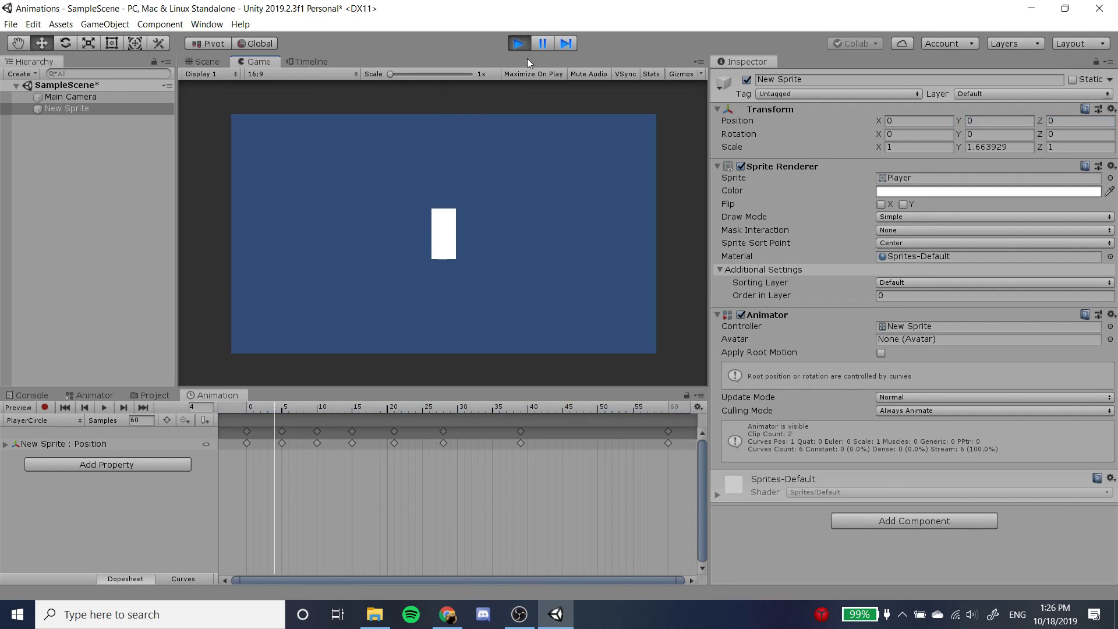
{"action": "left_click", "coordinate": [520, 43]}
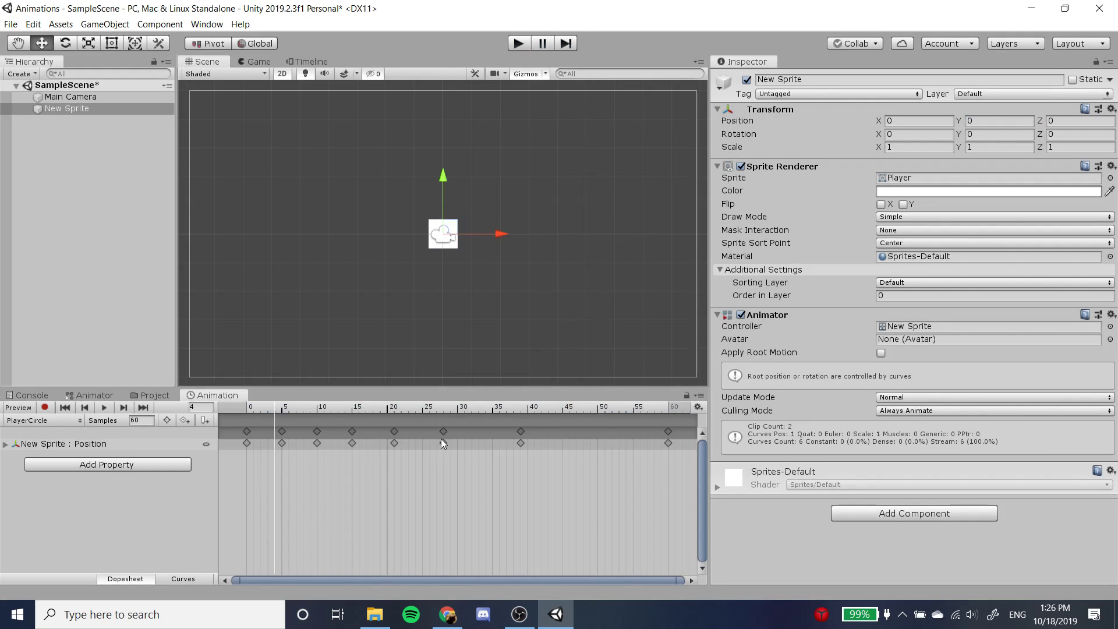
{"action": "left_click", "coordinate": [29, 394]}
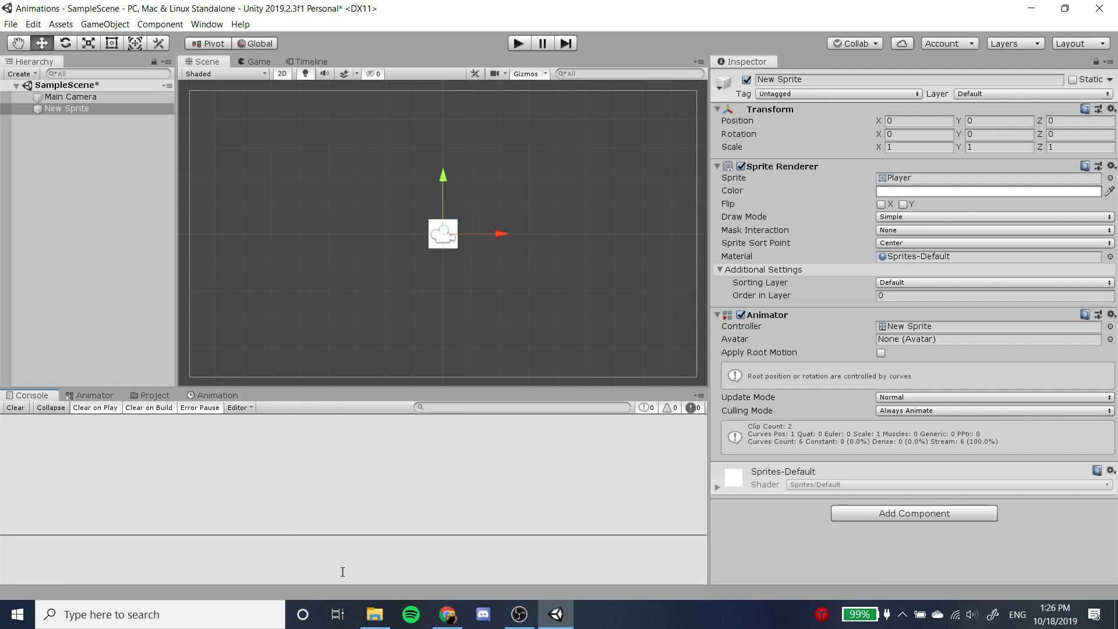
Step: Switch to the browser and highlight the Lesson Plan item about frame-by-frame animation with a sprite
{"action": "left_click", "coordinate": [446, 614]}
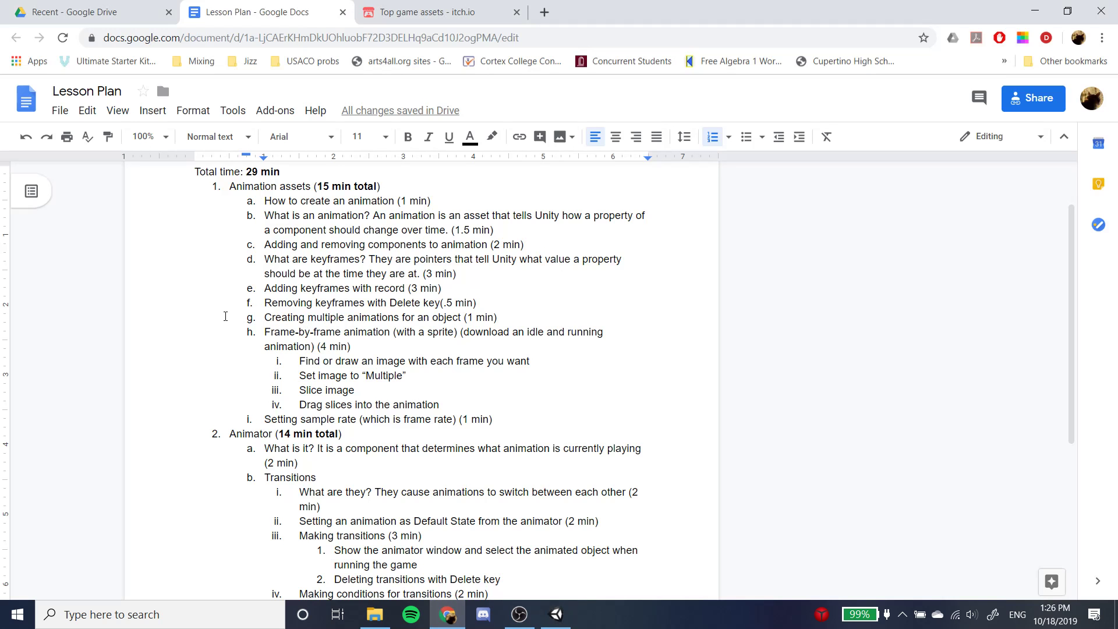
{"action": "left_click_drag", "start_coordinate": [264, 332], "coordinate": [351, 347]}
{"action": "left_click", "coordinate": [377, 348]}
Step: Switch back to Unity and delete the Position property from the PlayerCircle clip
{"action": "left_click", "coordinate": [556, 614]}
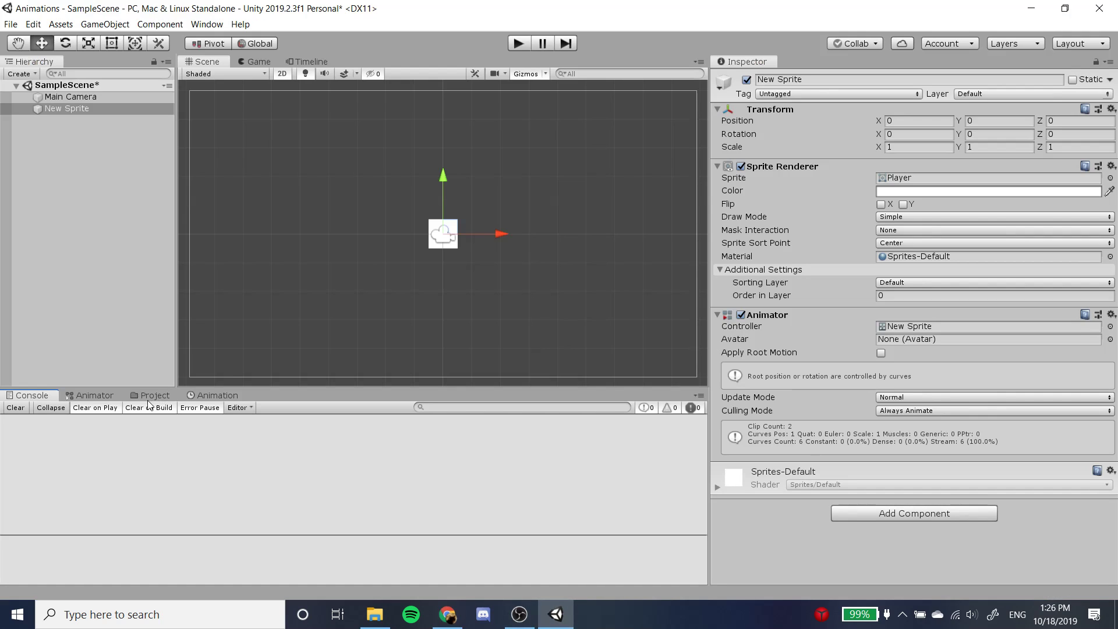
{"action": "left_click", "coordinate": [215, 396]}
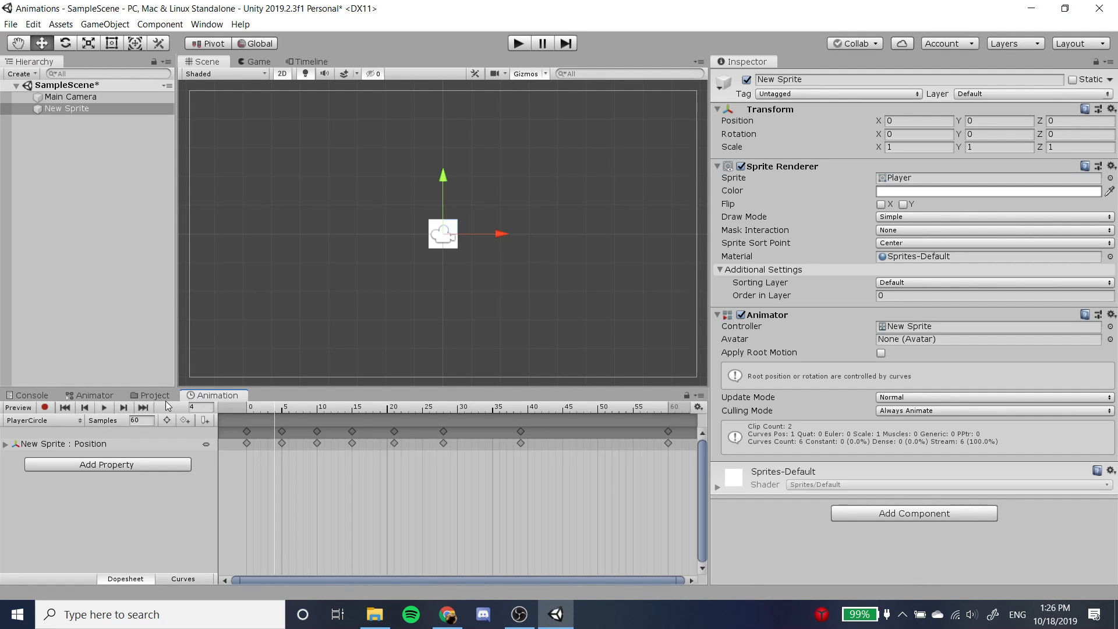
{"action": "left_click", "coordinate": [128, 445]}
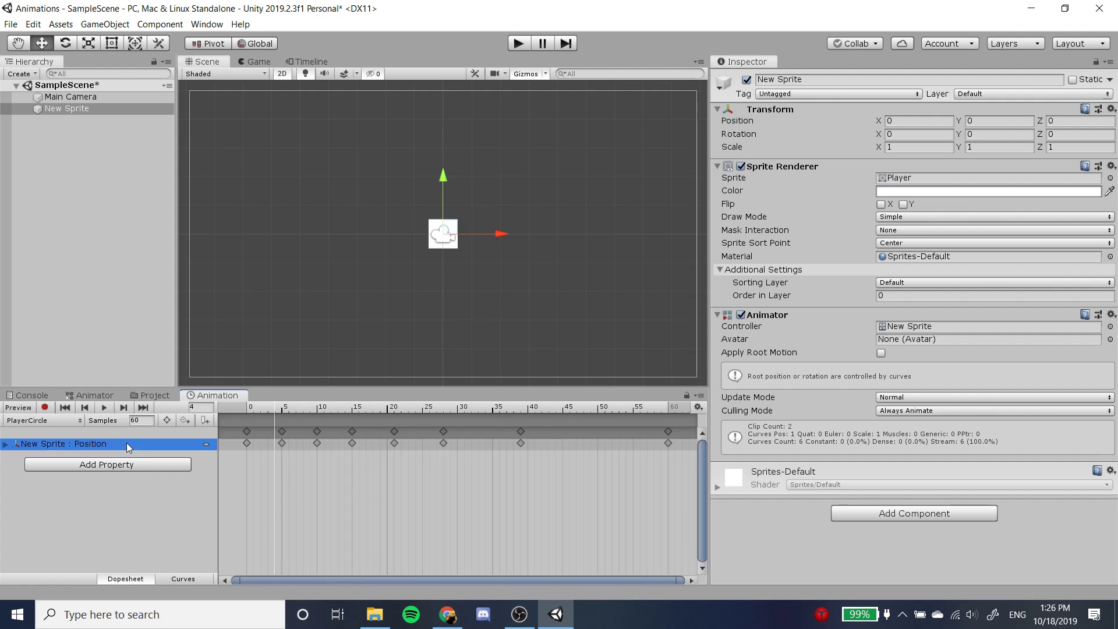
{"action": "key", "text": "Delete"}
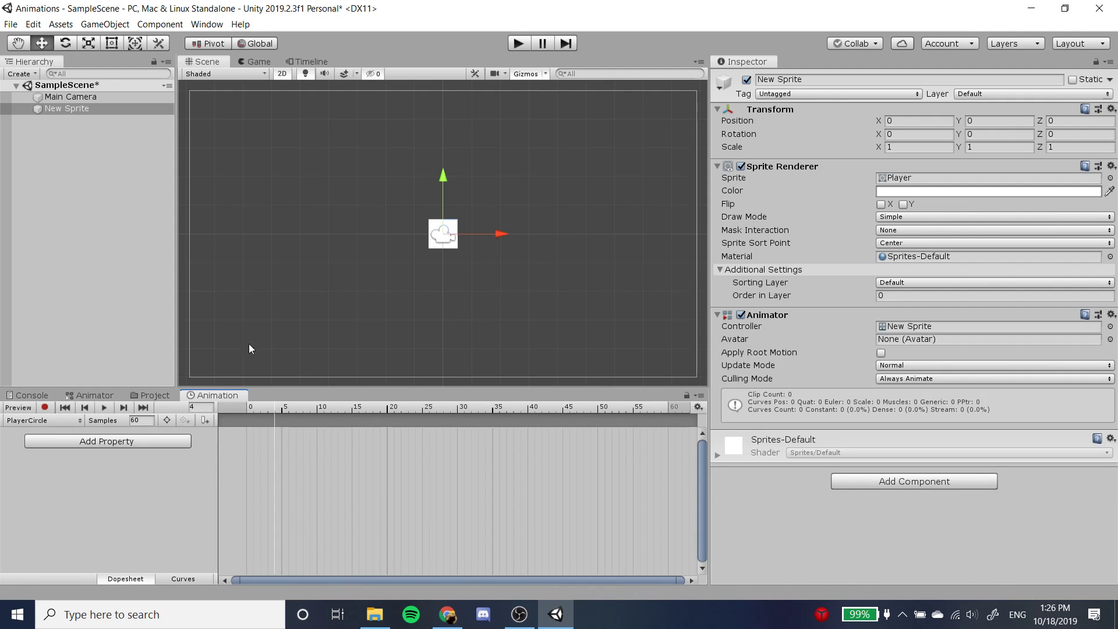
Step: Reselect New Sprite and delete the Scale property from the PlayerAnim clip
{"action": "left_click", "coordinate": [124, 97]}
{"action": "left_click", "coordinate": [128, 109]}
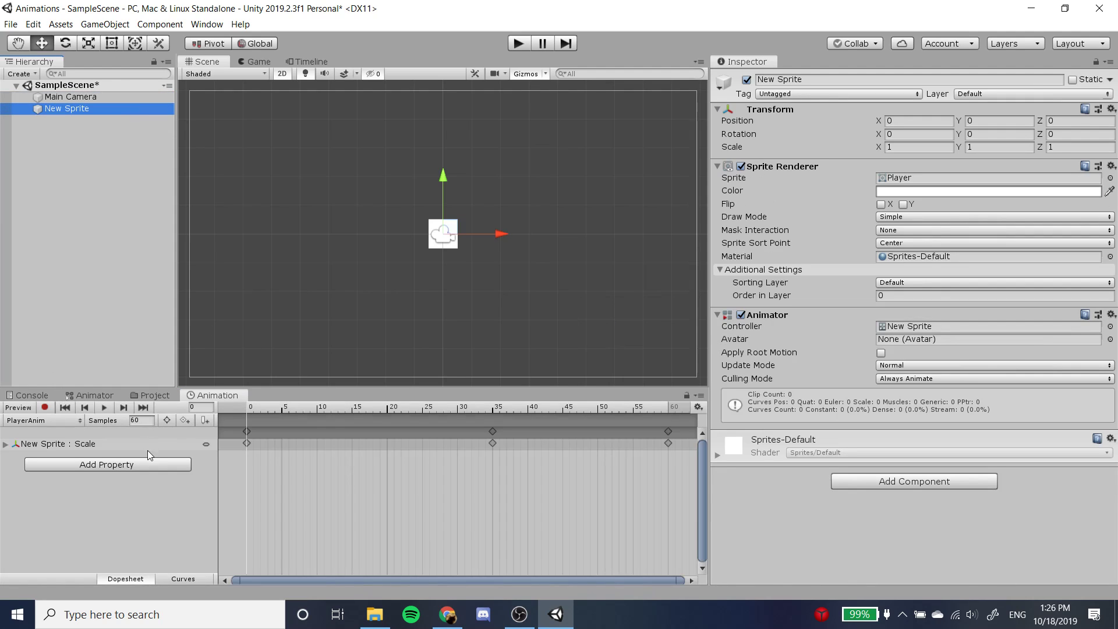
{"action": "left_click", "coordinate": [57, 424]}
{"action": "left_click", "coordinate": [157, 500]}
{"action": "left_click", "coordinate": [146, 445]}
{"action": "key", "text": "Delete"}
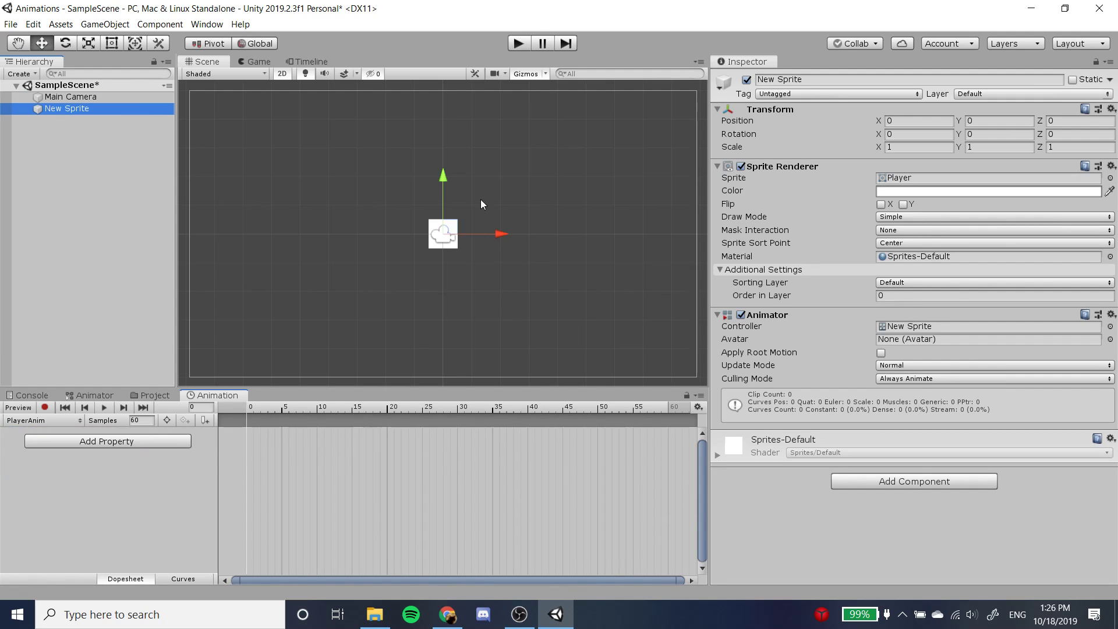
Step: Add the Sprite Renderer's Sprite property to the PlayerAnim clip
{"action": "left_click", "coordinate": [149, 446]}
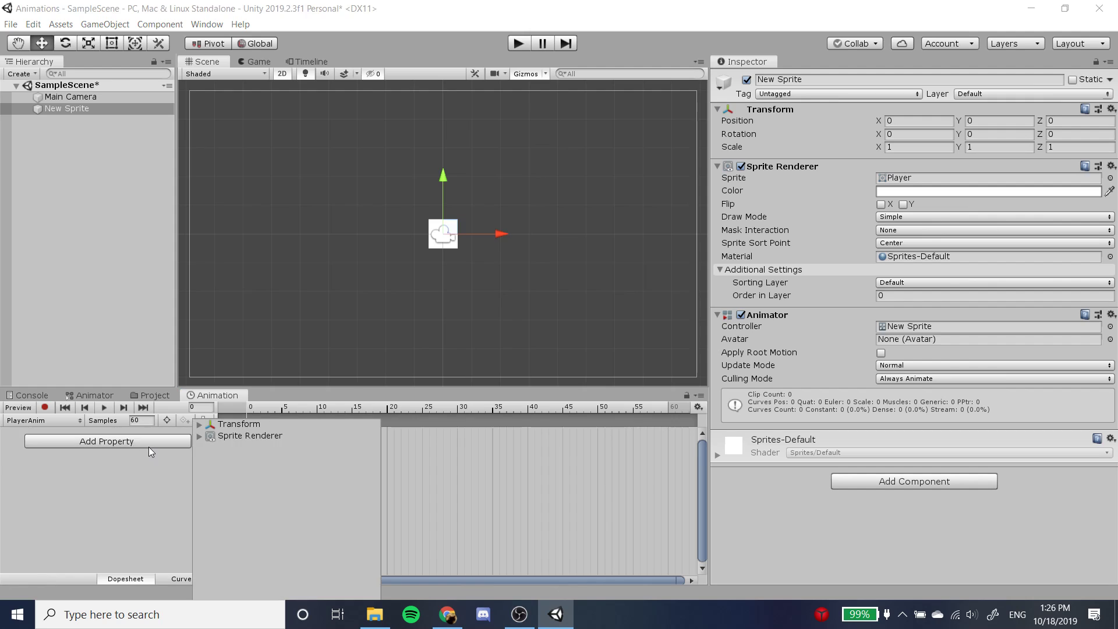
{"action": "left_click", "coordinate": [199, 436]}
{"action": "scroll", "coordinate": [310, 499], "scroll_direction": "down", "scroll_amount": 5}
{"action": "scroll", "coordinate": [296, 482], "scroll_direction": "up", "scroll_amount": 5}
{"action": "scroll", "coordinate": [296, 483], "scroll_direction": "down", "scroll_amount": 5}
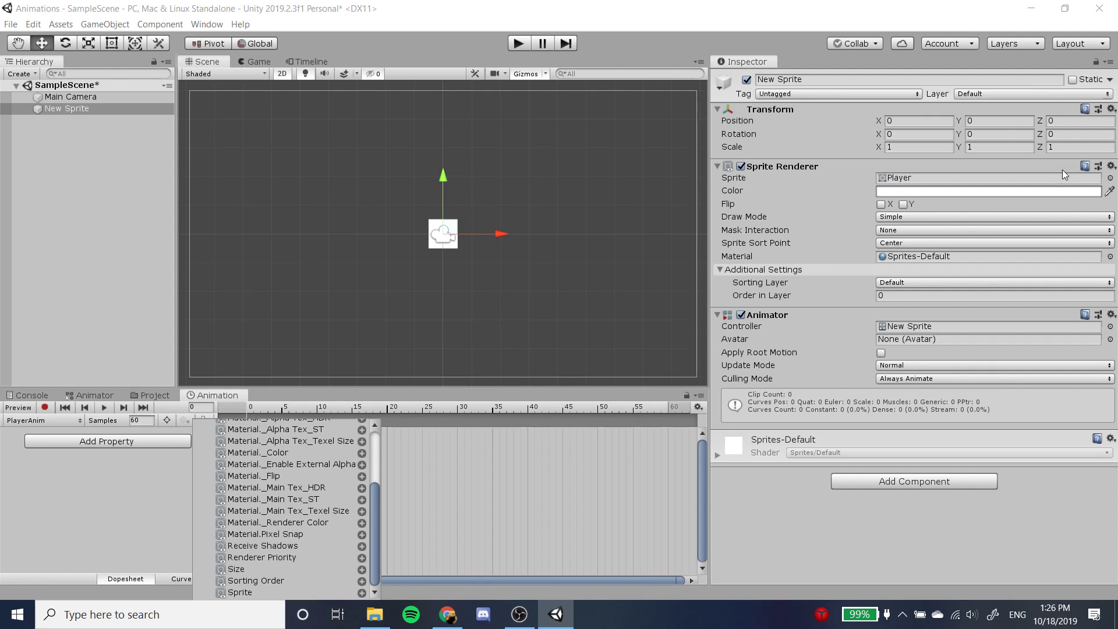
{"action": "left_click", "coordinate": [363, 592]}
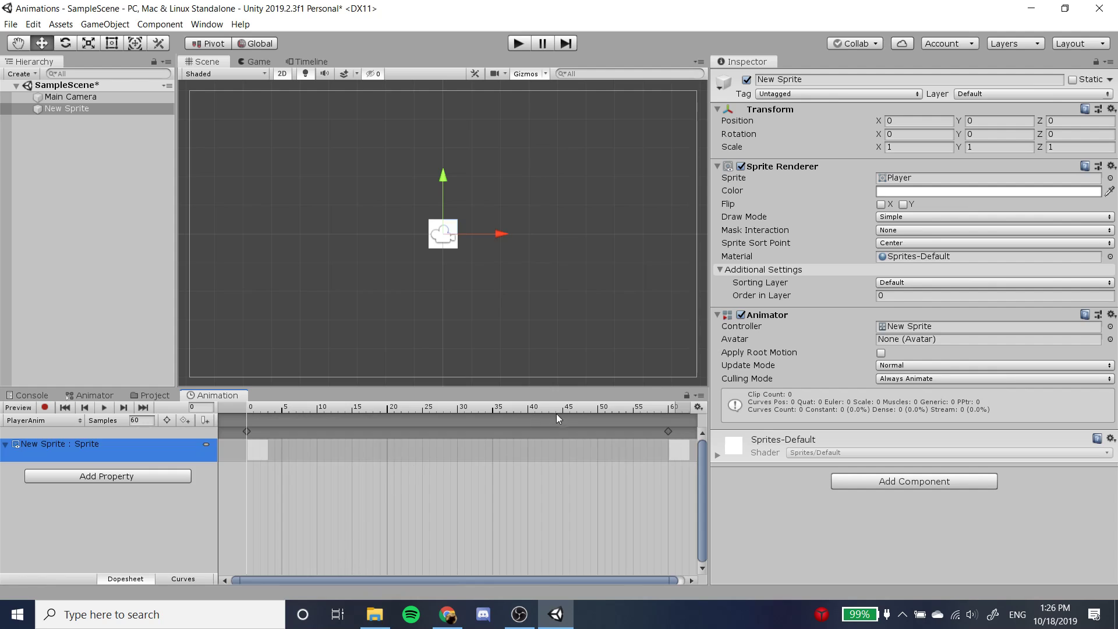
Step: Glance at the project assets, then scrub back and forth through the PlayerAnim timeline to preview the Sprite keyframes
{"action": "left_click", "coordinate": [150, 395]}
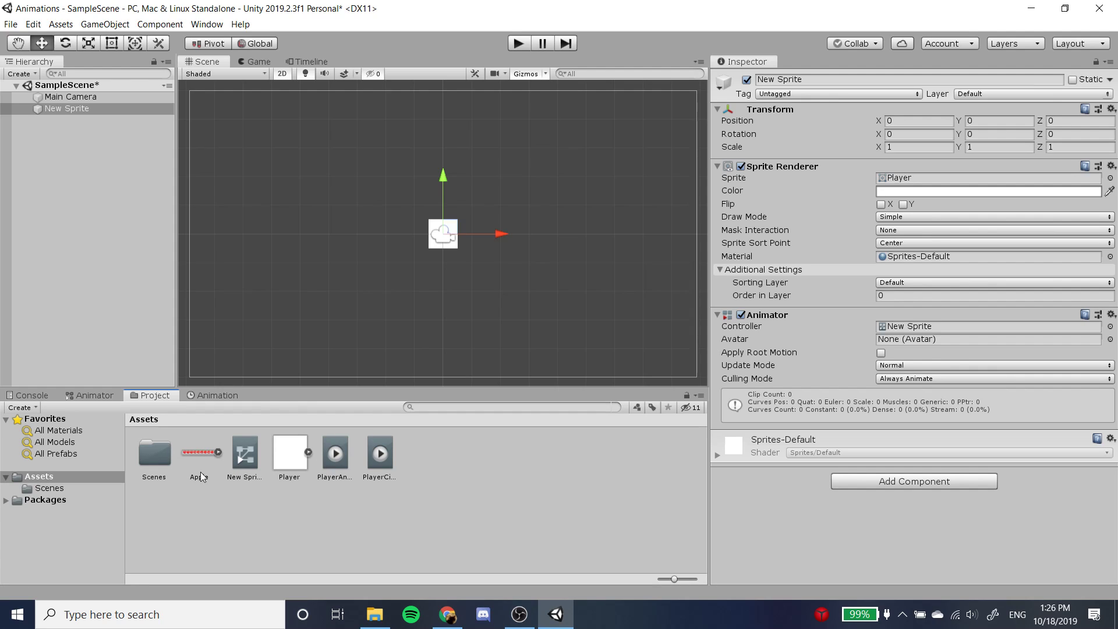
{"action": "left_click", "coordinate": [194, 396]}
{"action": "left_click", "coordinate": [289, 431]}
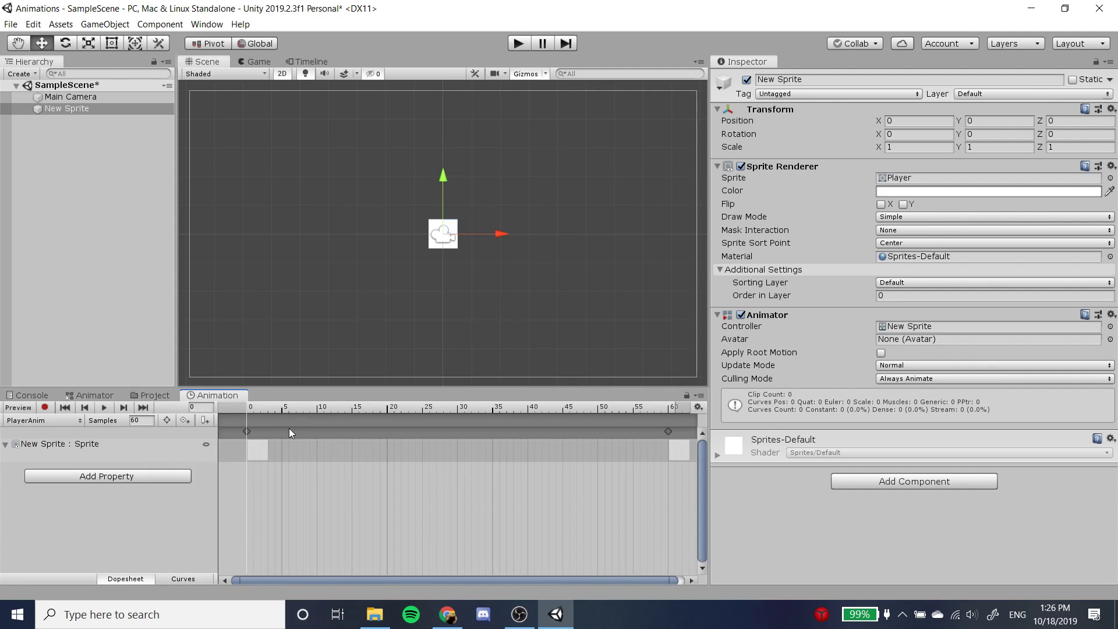
{"action": "left_click_drag", "start_coordinate": [296, 410], "coordinate": [542, 407]}
{"action": "left_click_drag", "start_coordinate": [384, 409], "coordinate": [239, 407]}
Step: Set the Apple texture's Sprite Mode to Multiple and apply the import settings
{"action": "left_click", "coordinate": [155, 396]}
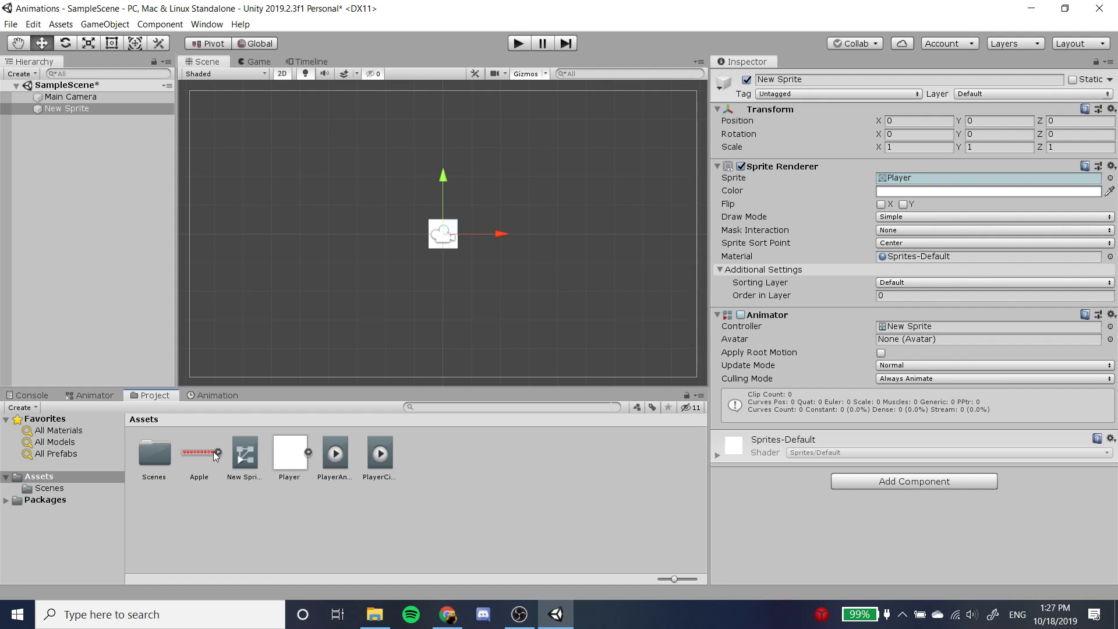
{"action": "left_click", "coordinate": [196, 457]}
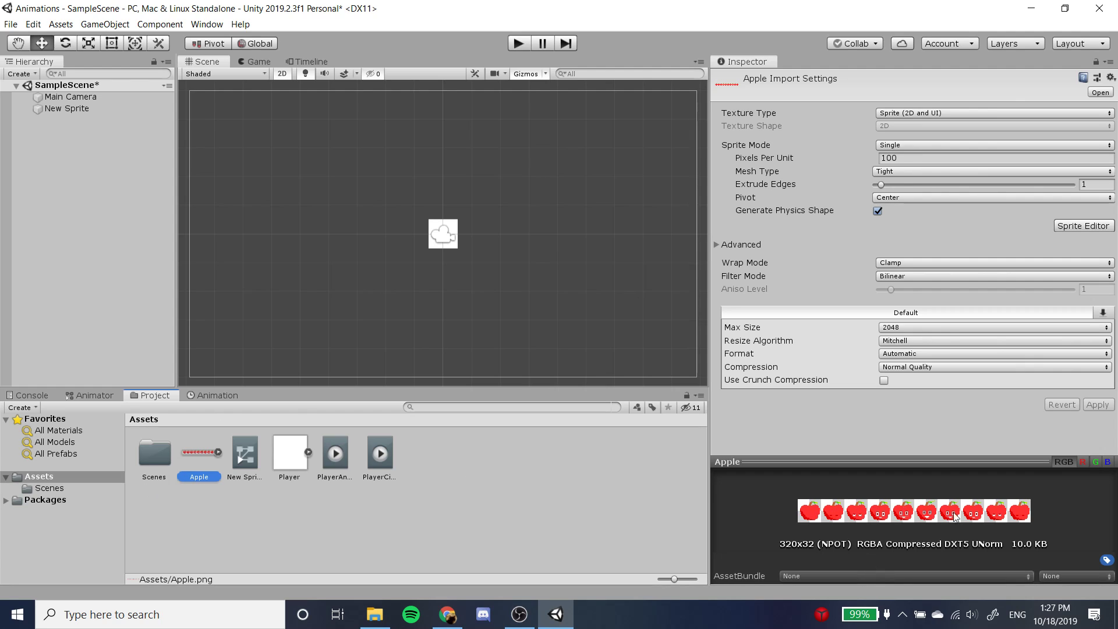
{"action": "left_click_drag", "start_coordinate": [926, 460], "coordinate": [952, 505]}
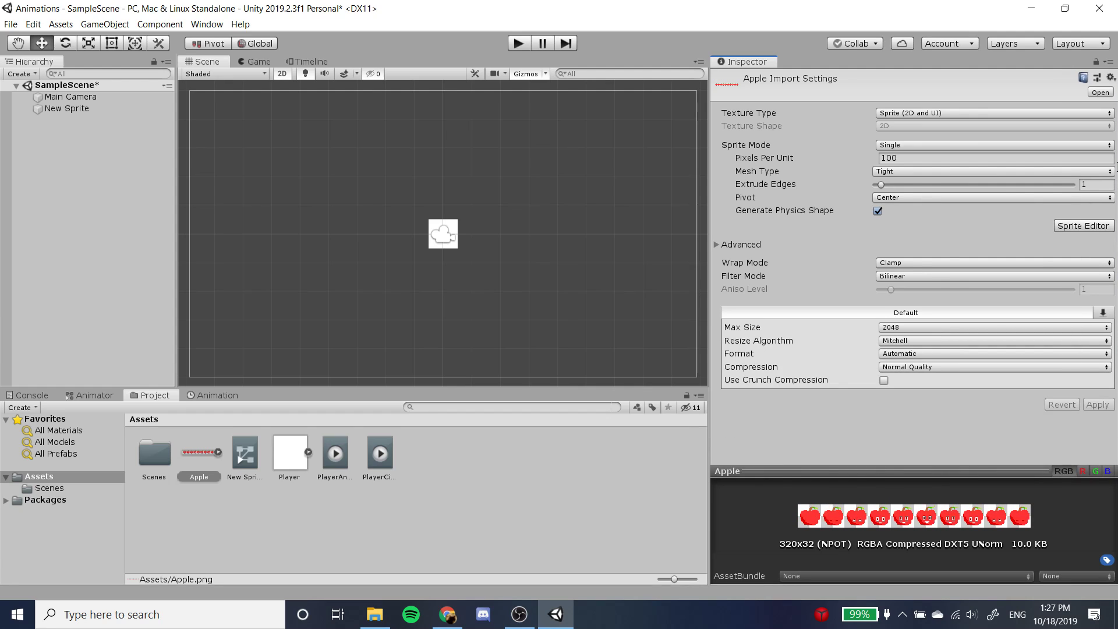
{"action": "left_click", "coordinate": [933, 145]}
{"action": "left_click", "coordinate": [948, 176]}
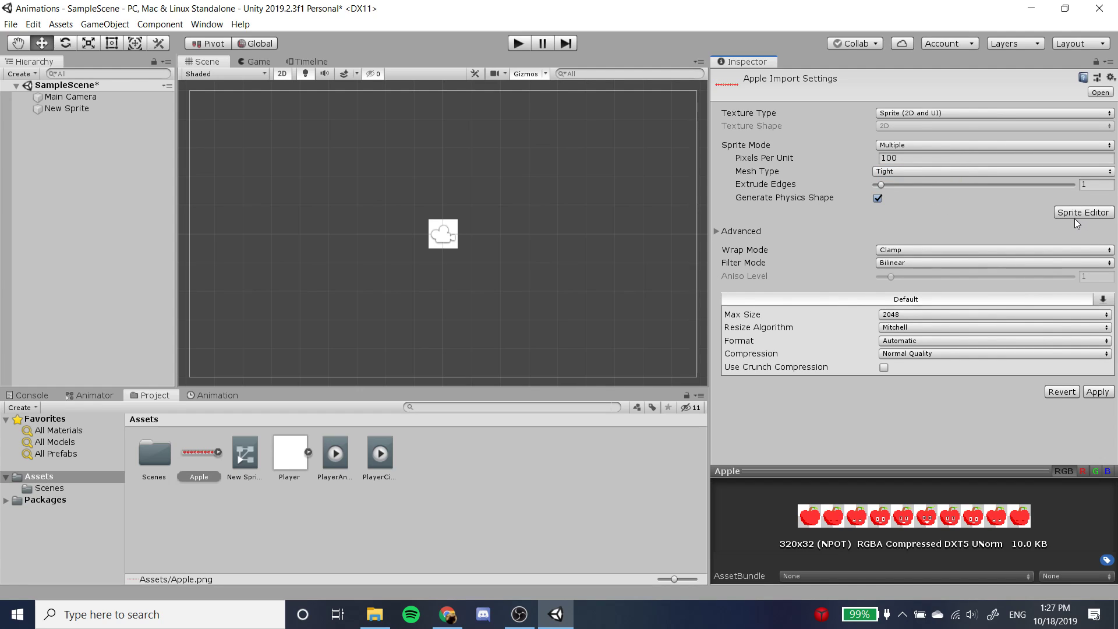
{"action": "left_click", "coordinate": [1098, 392]}
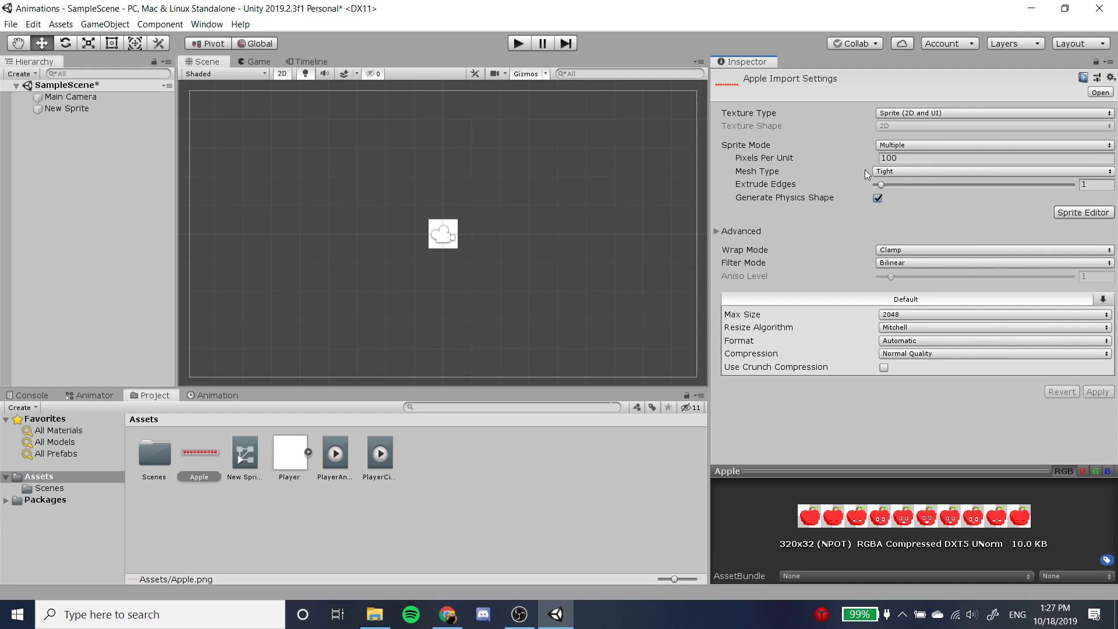
Step: Open the Apple texture in the Sprite Editor and slice it with the Automatic type
{"action": "left_click", "coordinate": [1075, 213]}
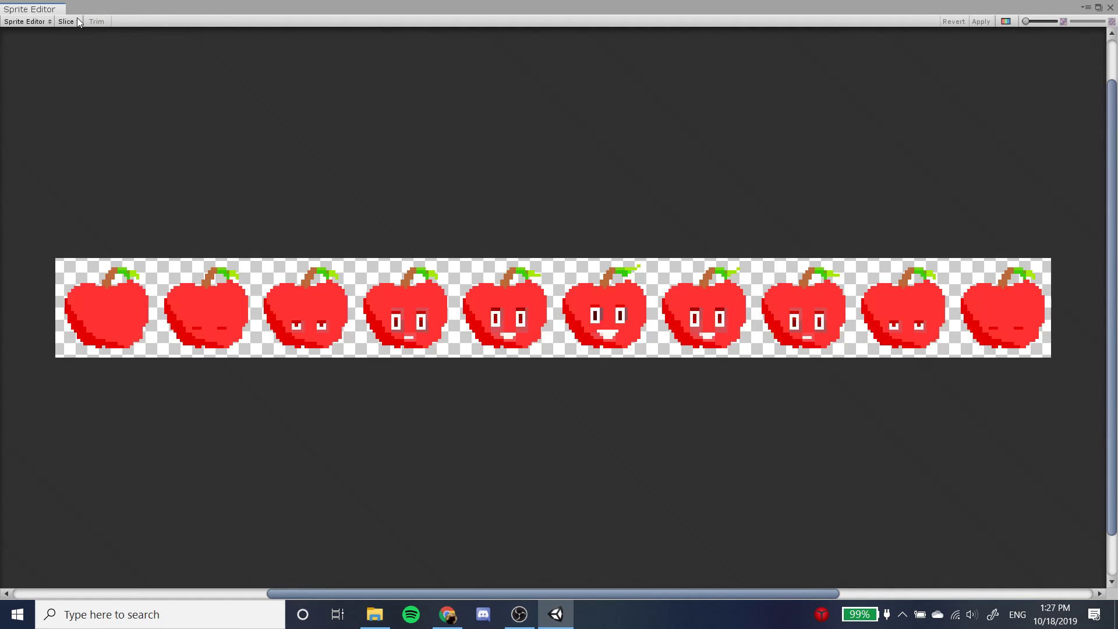
{"action": "left_click", "coordinate": [68, 22]}
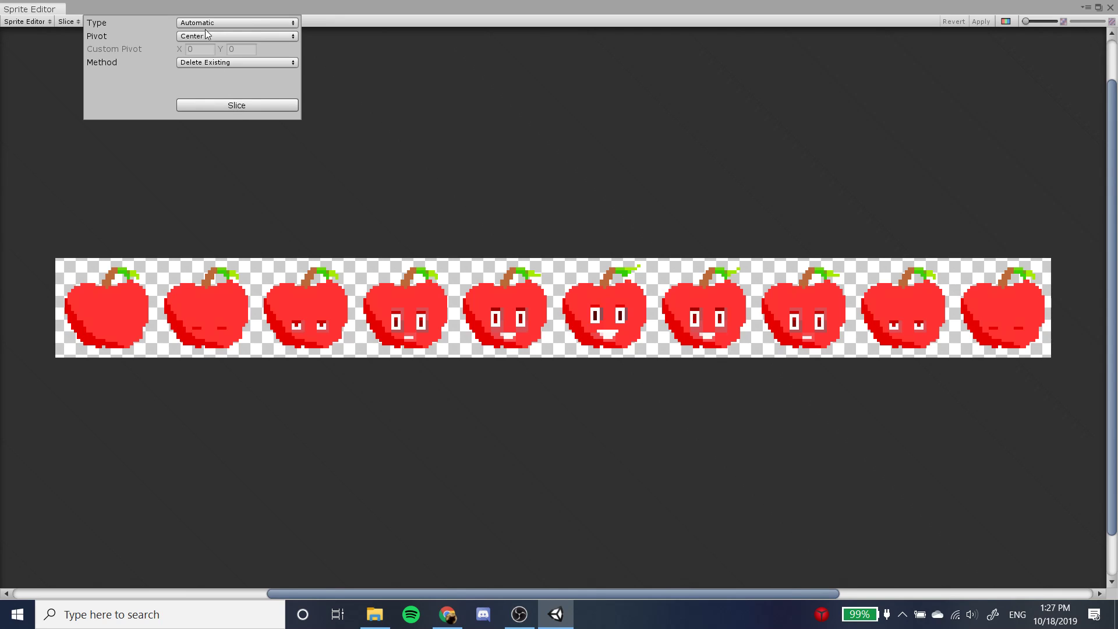
{"action": "left_click", "coordinate": [236, 106]}
Step: Check the slice boundaries of each apple frame, from the first to the last, and deselect them
{"action": "left_click", "coordinate": [117, 298]}
{"action": "left_click", "coordinate": [227, 296]}
{"action": "left_click", "coordinate": [303, 308]}
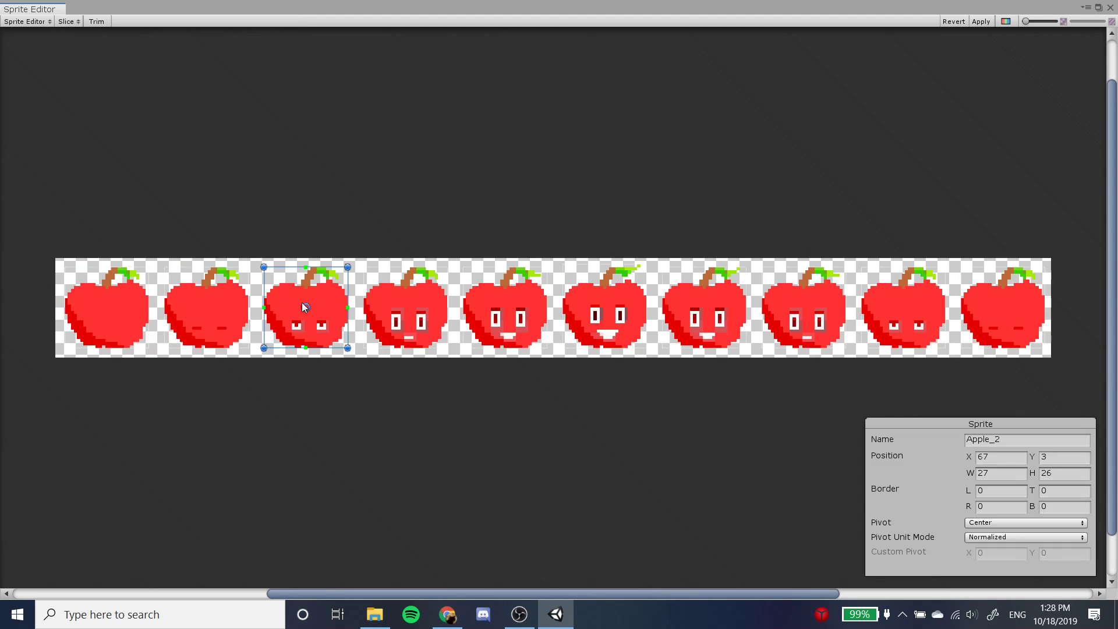
{"action": "left_click", "coordinate": [438, 314]}
{"action": "left_click", "coordinate": [505, 314]}
{"action": "left_click", "coordinate": [606, 314]}
{"action": "left_click", "coordinate": [725, 313]}
{"action": "left_click", "coordinate": [797, 319]}
{"action": "left_click", "coordinate": [928, 320]}
{"action": "left_click", "coordinate": [1015, 290]}
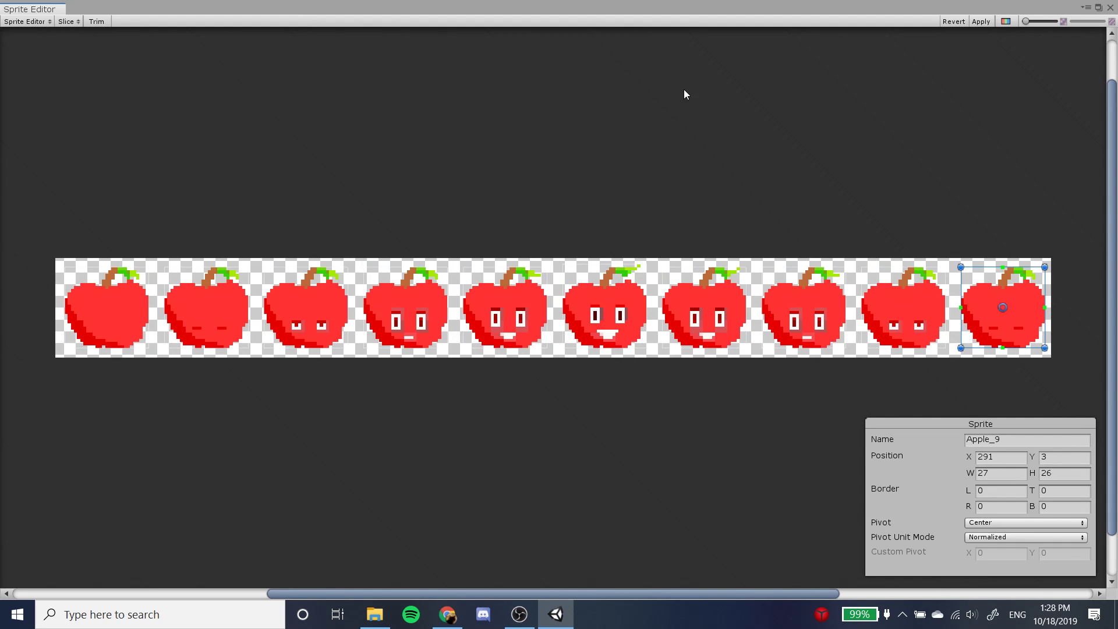
{"action": "left_click", "coordinate": [677, 196]}
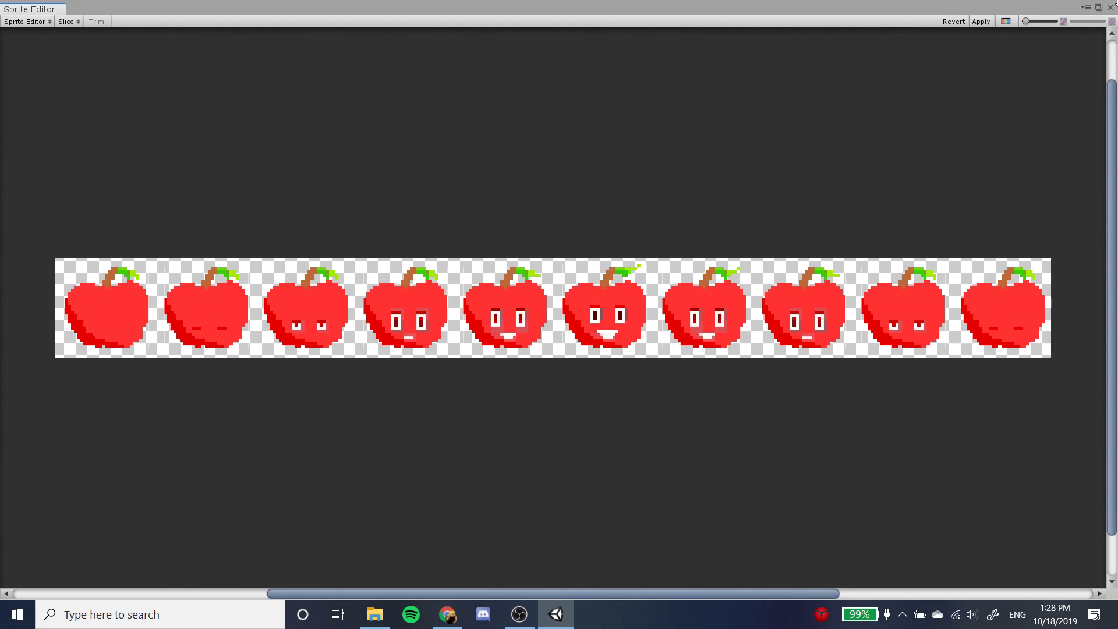
Step: Apply the slicing, close the Sprite Editor and expand the Apple asset to view Apple_0 through Apple_9
{"action": "left_click", "coordinate": [990, 19]}
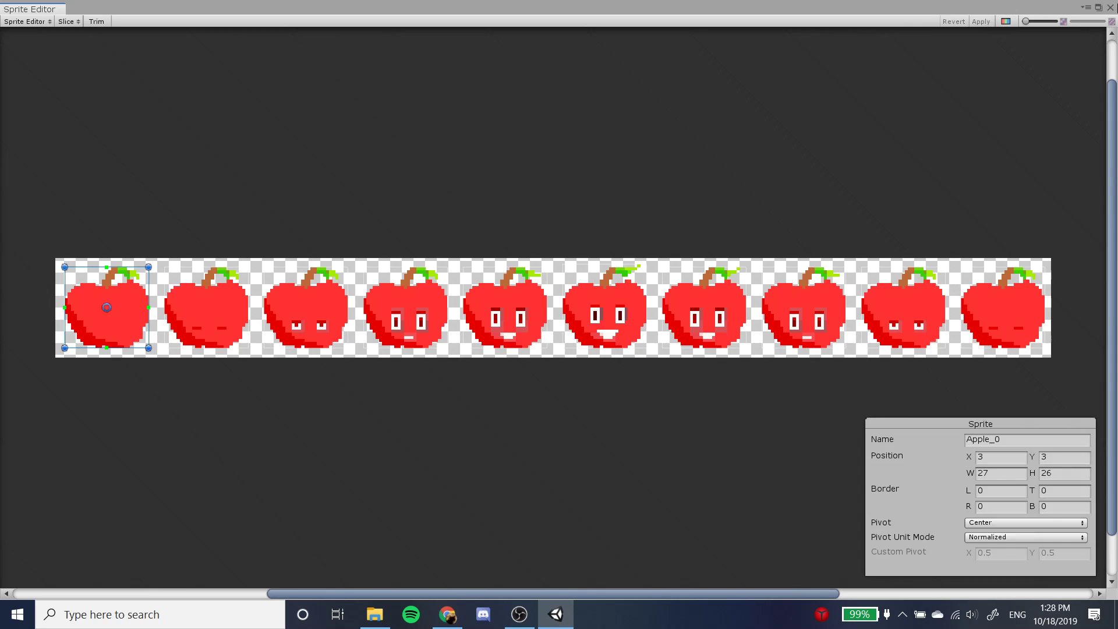
{"action": "left_click", "coordinate": [1110, 8]}
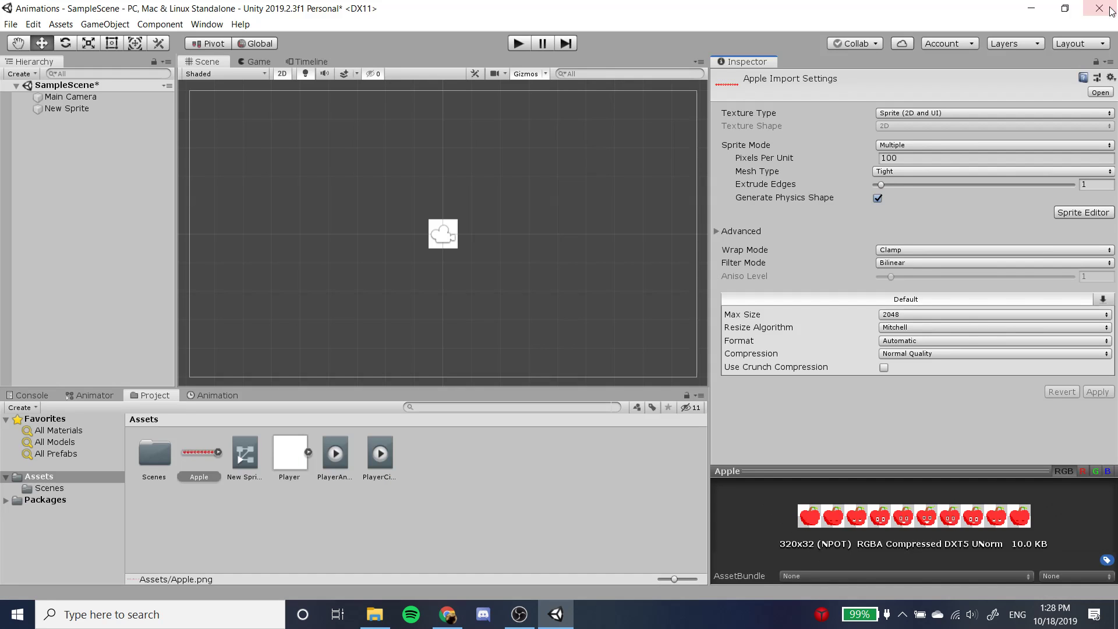
{"action": "left_click", "coordinate": [217, 452]}
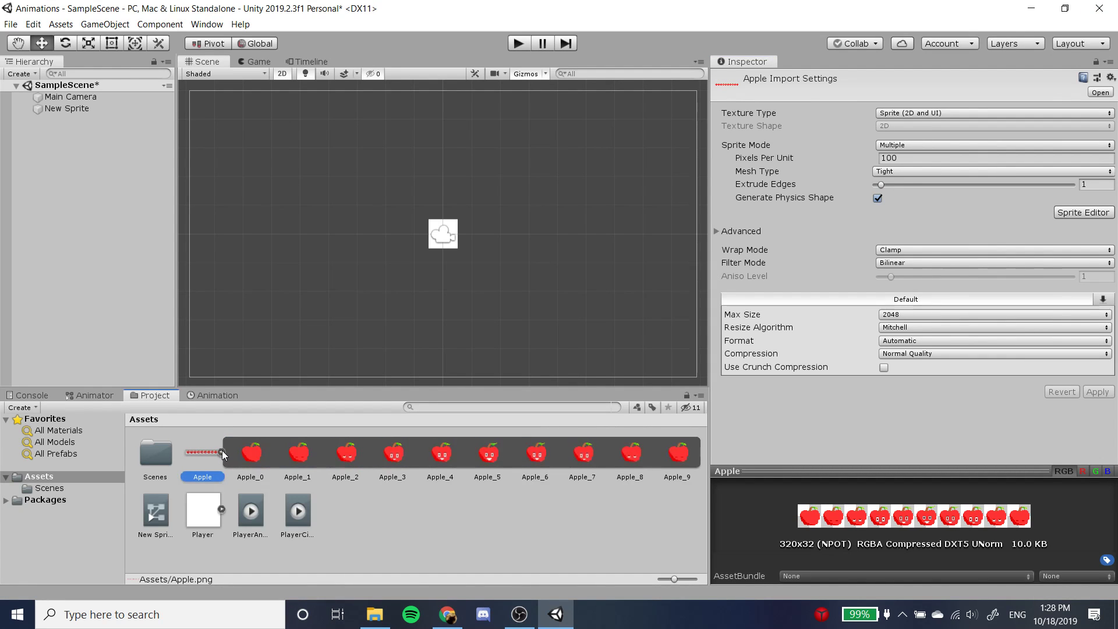
{"action": "left_click", "coordinate": [258, 459]}
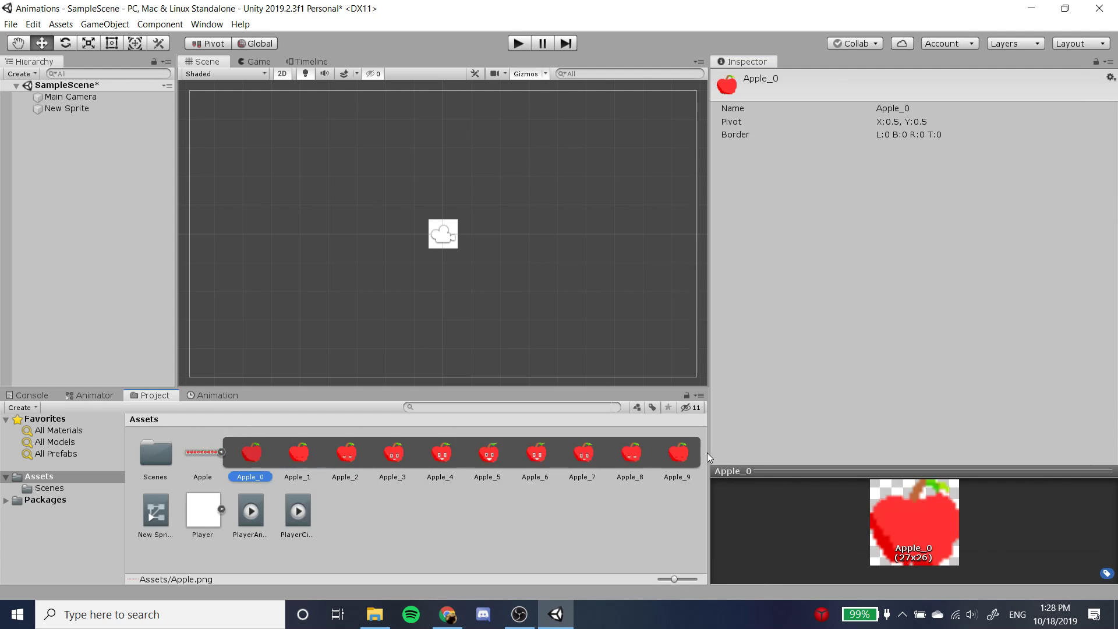
{"action": "left_click", "coordinate": [679, 455], "text": "shift"}
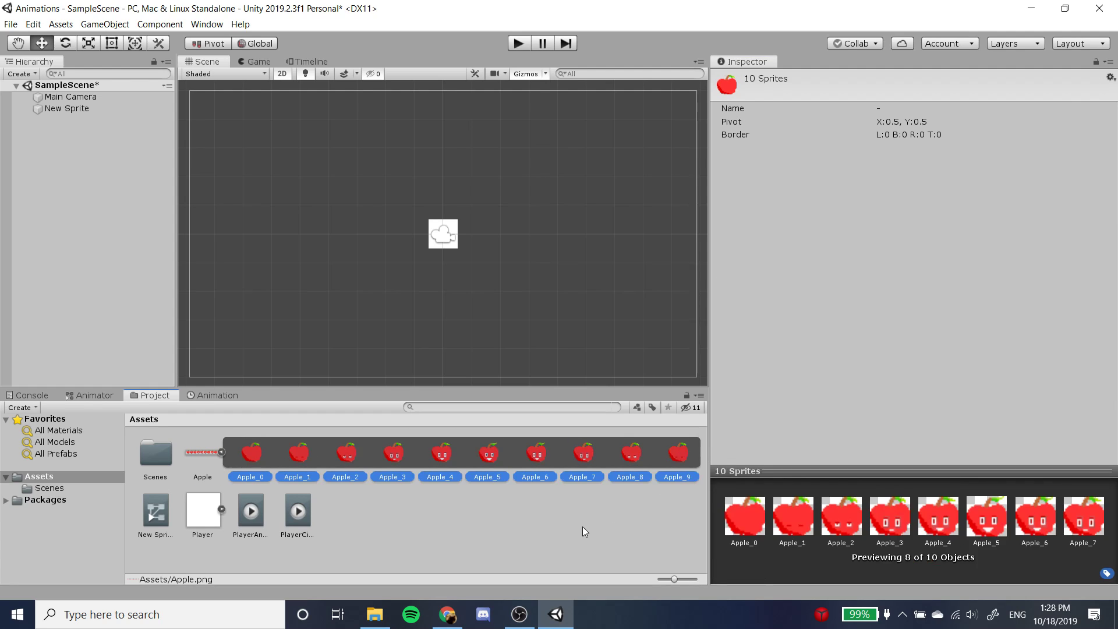
{"action": "left_click", "coordinate": [596, 509]}
Step: Apply Single as the Apple texture's Sprite Mode and view the sprite it contains
{"action": "left_click", "coordinate": [208, 459]}
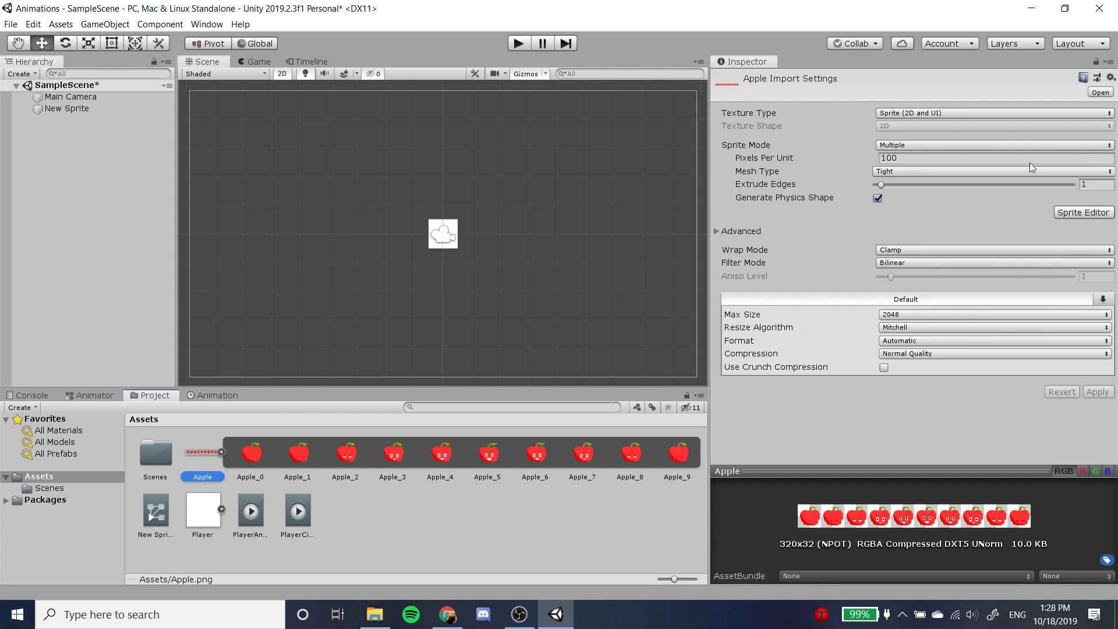
{"action": "left_click", "coordinate": [906, 143]}
{"action": "left_click", "coordinate": [910, 161]}
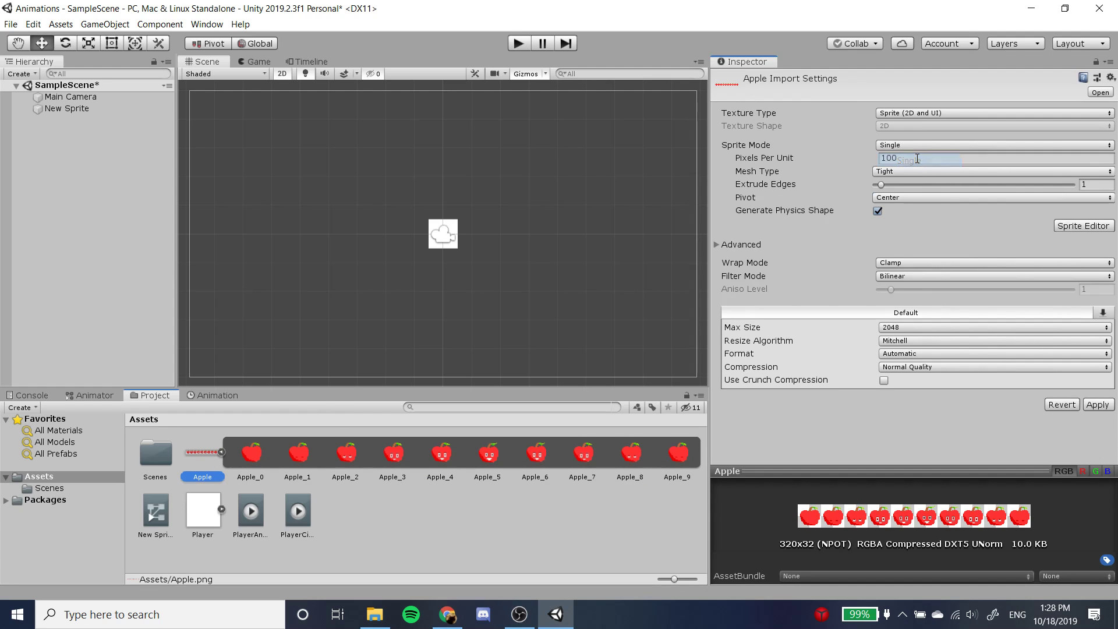
{"action": "left_click", "coordinate": [1097, 404]}
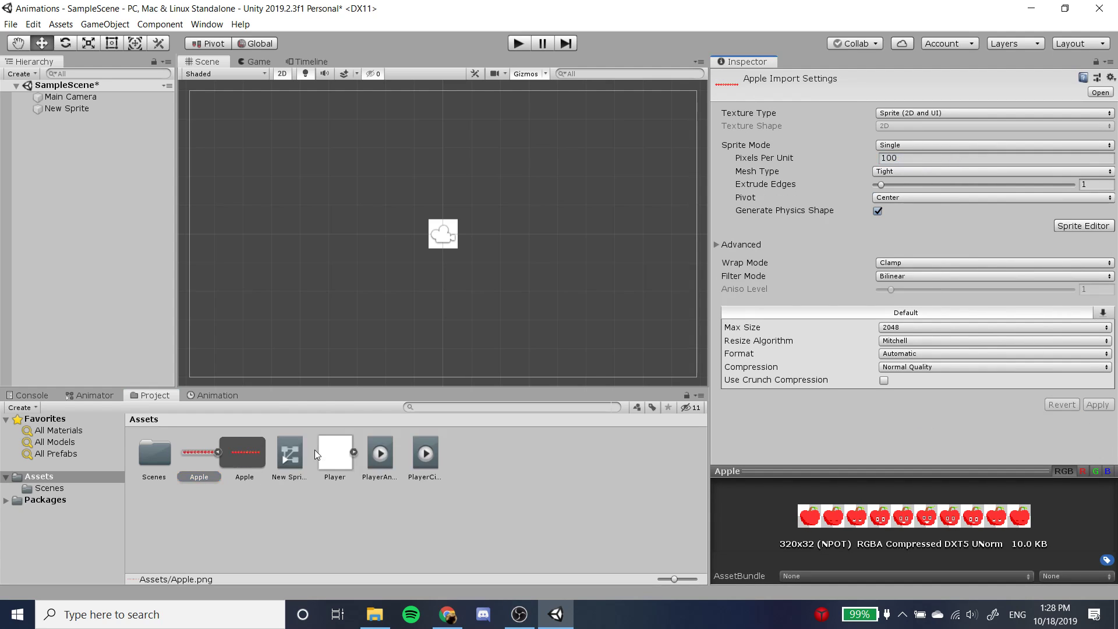
{"action": "left_click", "coordinate": [236, 458]}
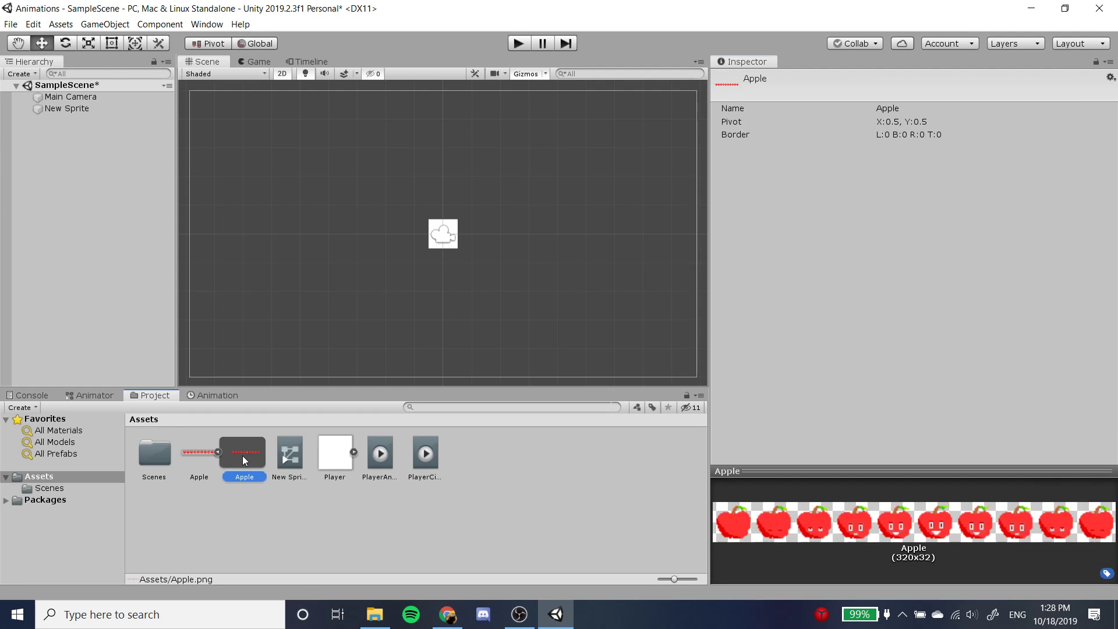
Step: Set the Apple texture's Sprite Mode to Multiple and open it in the Sprite Editor, applying the pending import settings
{"action": "left_click", "coordinate": [202, 453]}
{"action": "left_click", "coordinate": [1063, 148]}
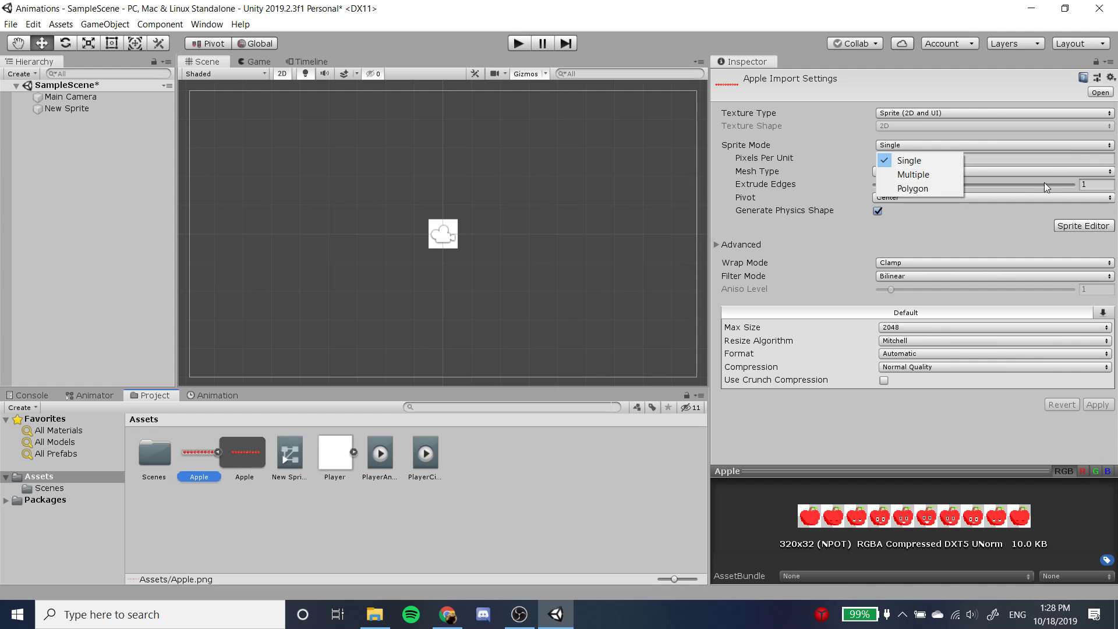
{"action": "left_click", "coordinate": [908, 173]}
{"action": "left_click", "coordinate": [1110, 214]}
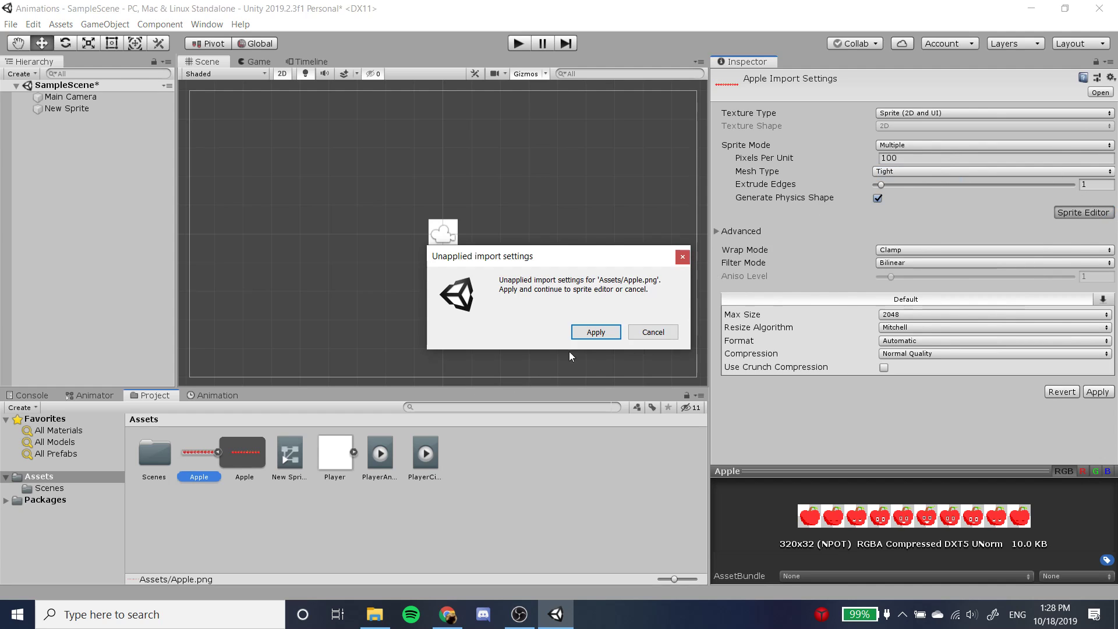
{"action": "left_click", "coordinate": [595, 332]}
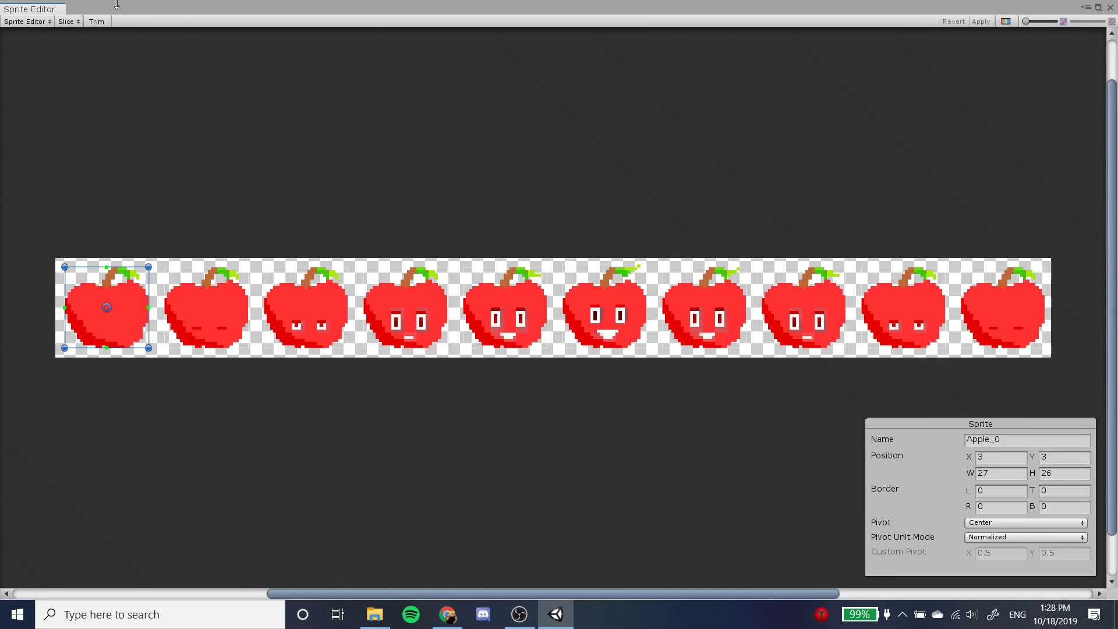
Step: Slice the apple sheet again with the Automatic type and close the Sprite Editor
{"action": "left_click", "coordinate": [69, 22]}
{"action": "left_click", "coordinate": [249, 23]}
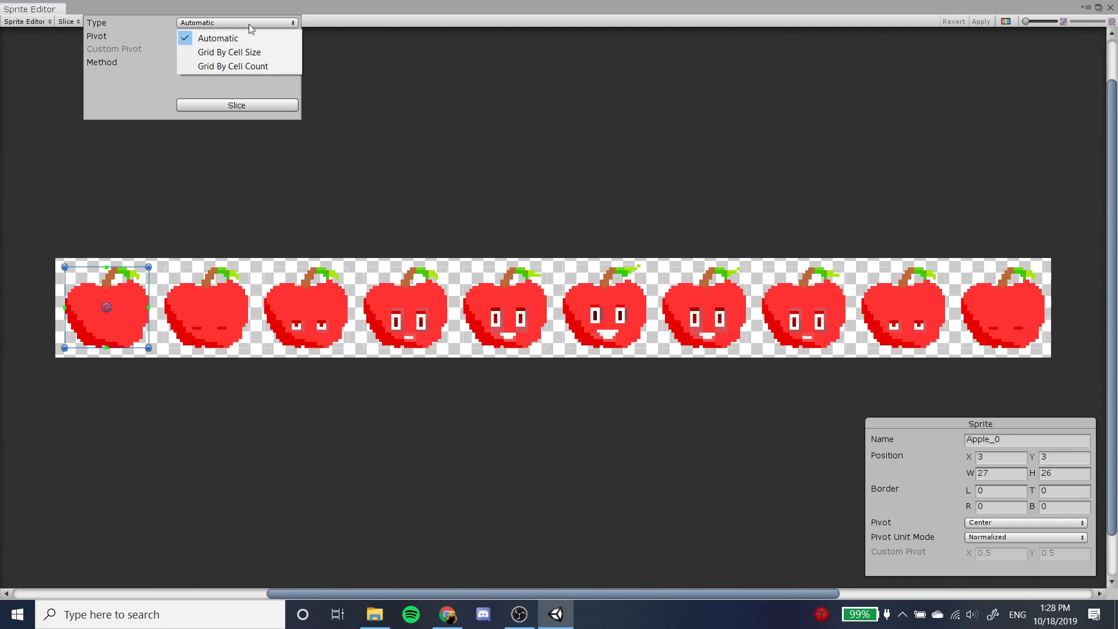
{"action": "left_click", "coordinate": [250, 101]}
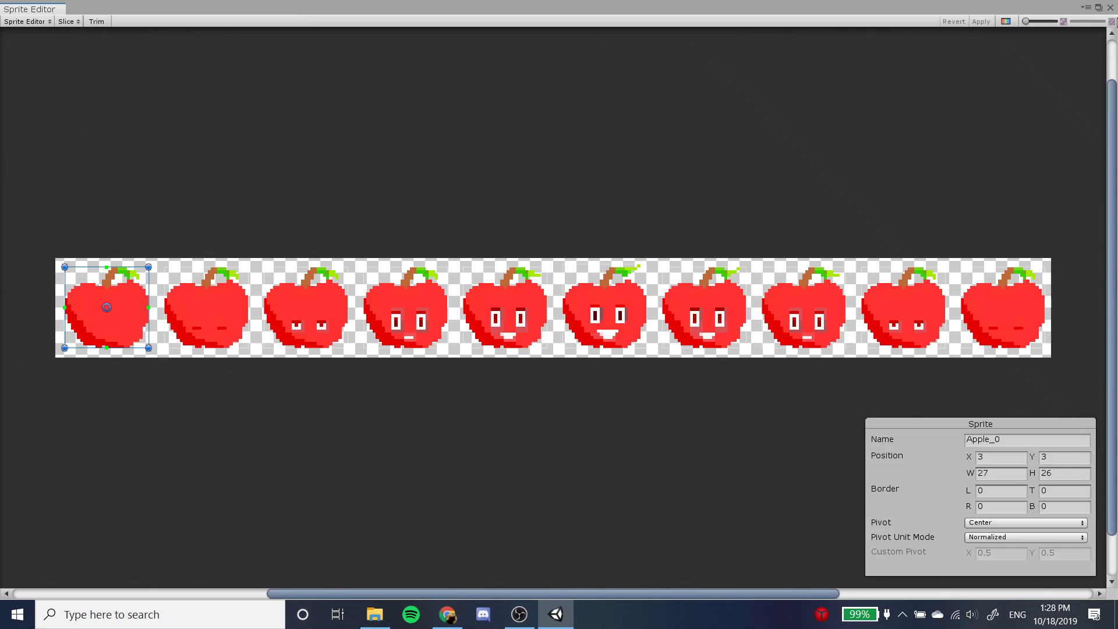
{"action": "left_click", "coordinate": [1111, 7]}
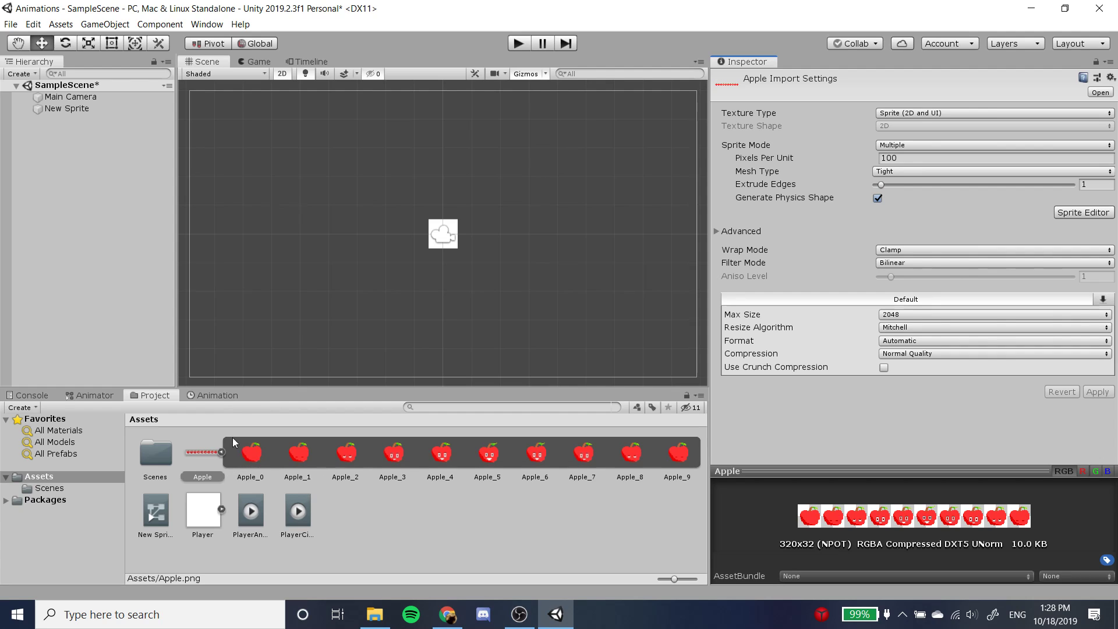
Step: Dock the Animation window below the Scene view and place Apple_0 through Apple_9 as Sprite keyframes starting at frame 0 of PlayerAnim
{"action": "left_click_drag", "start_coordinate": [201, 396], "coordinate": [347, 365]}
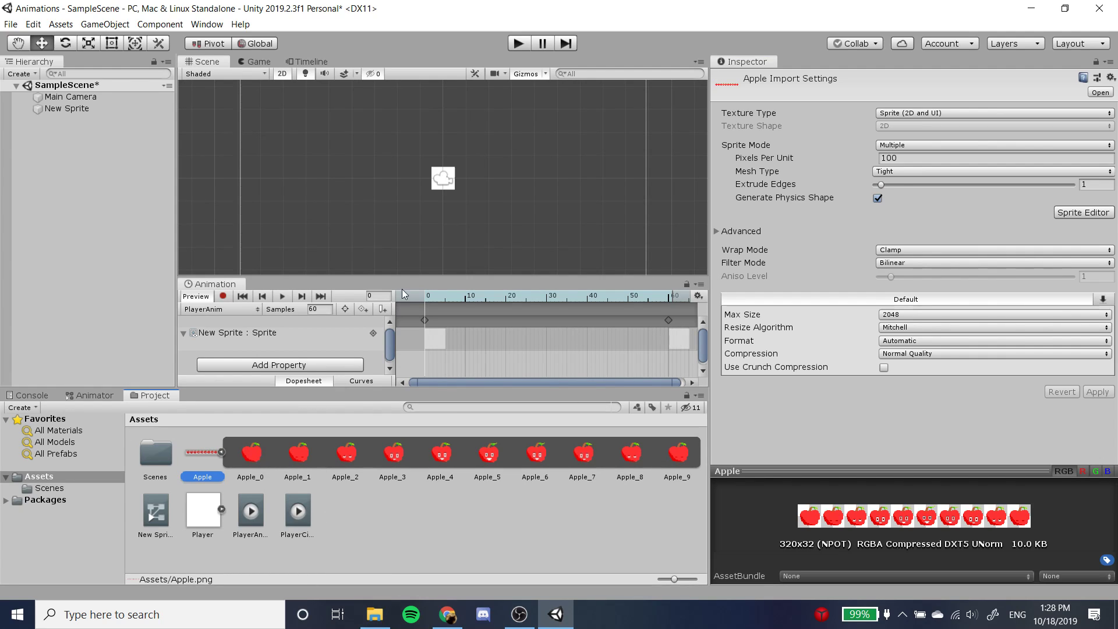
{"action": "left_click", "coordinate": [256, 459]}
{"action": "left_click", "coordinate": [681, 461], "text": "shift"}
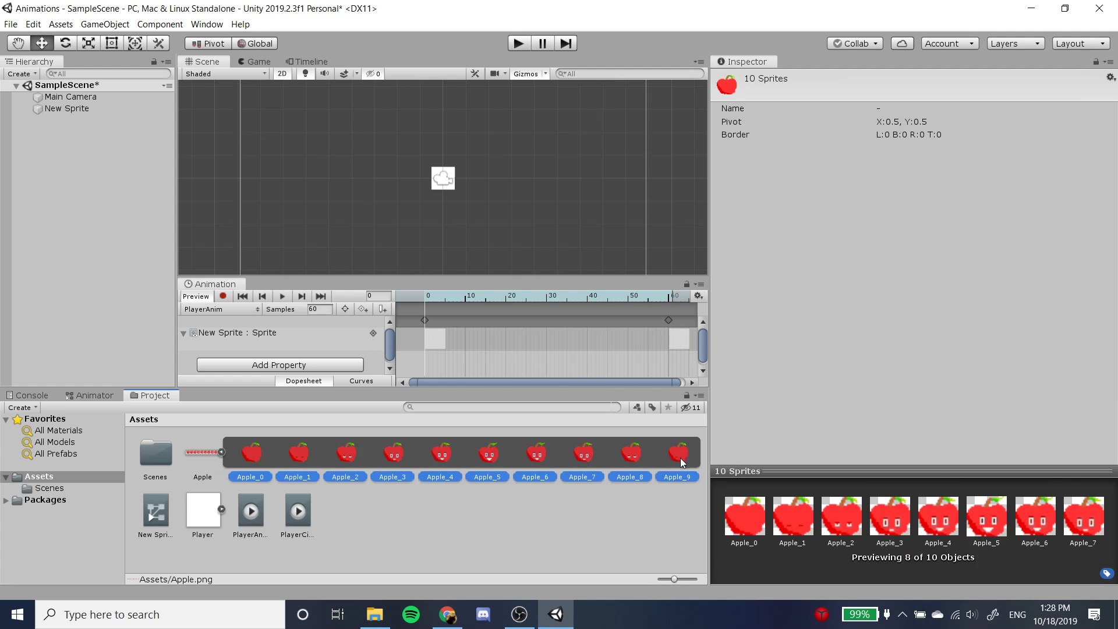
{"action": "left_click", "coordinate": [252, 457]}
{"action": "left_click", "coordinate": [690, 469], "text": "shift"}
{"action": "left_click_drag", "start_coordinate": [252, 454], "coordinate": [424, 319]}
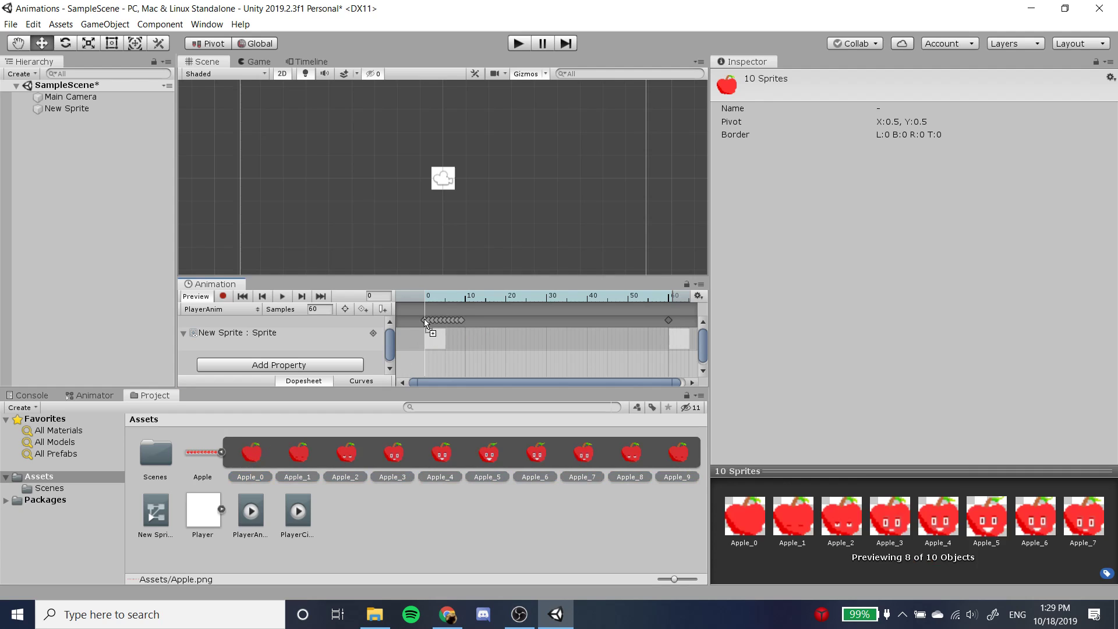
Step: Delete the white square's Sprite keyframe at frame 60 of the PlayerAnim clip
{"action": "left_click", "coordinate": [669, 320]}
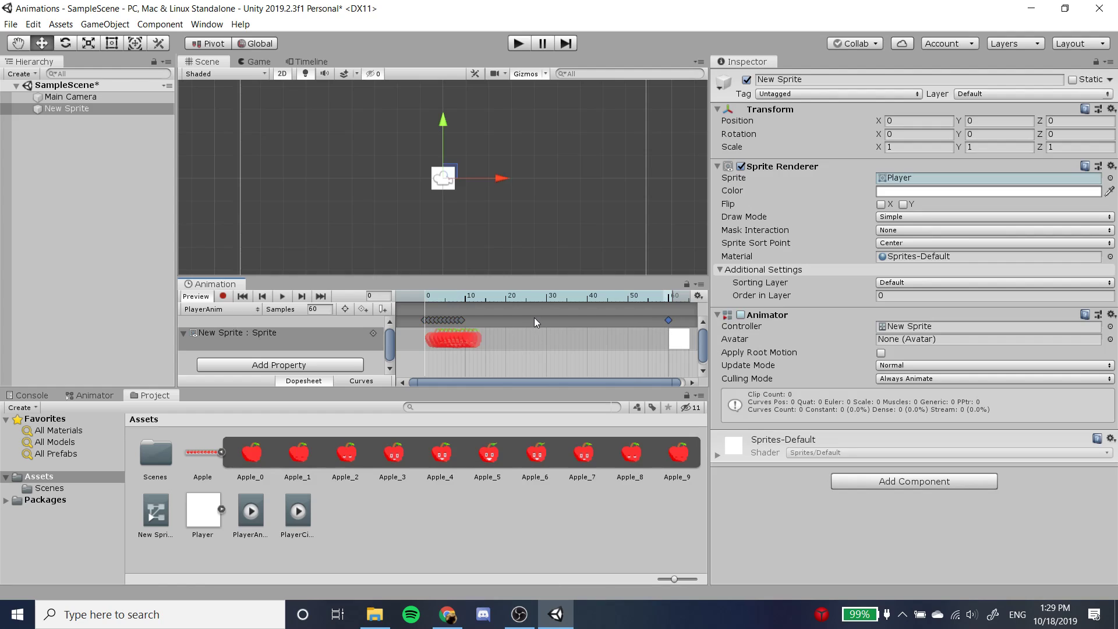
{"action": "key", "text": "Delete"}
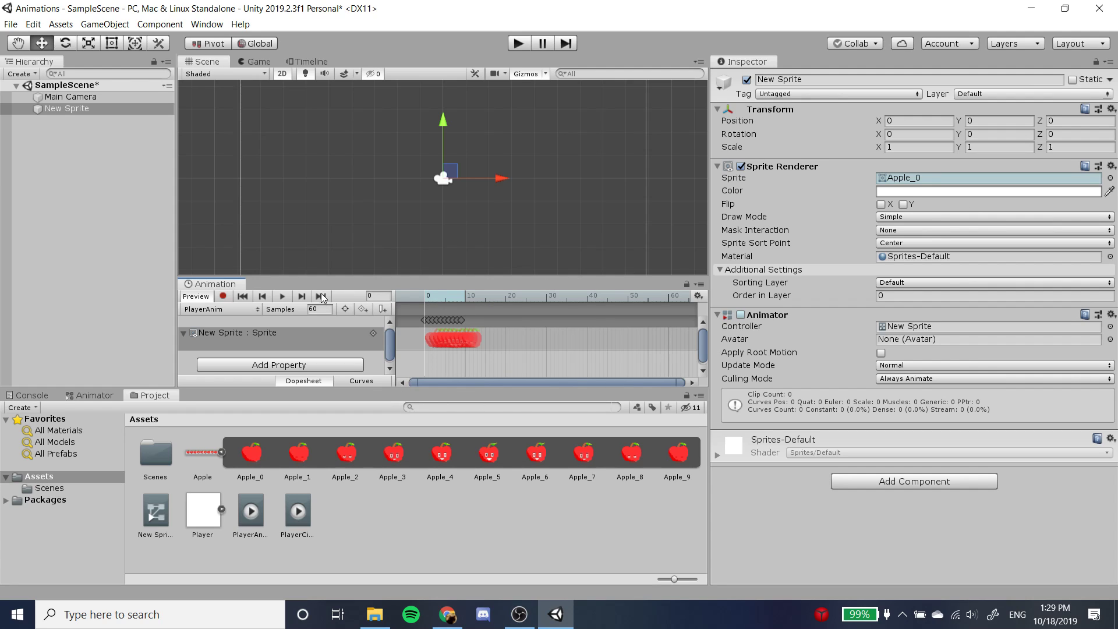
Step: Preview the PlayerAnim apple animation close up in the Scene view
{"action": "scroll", "coordinate": [522, 173], "scroll_direction": "up", "scroll_amount": 20}
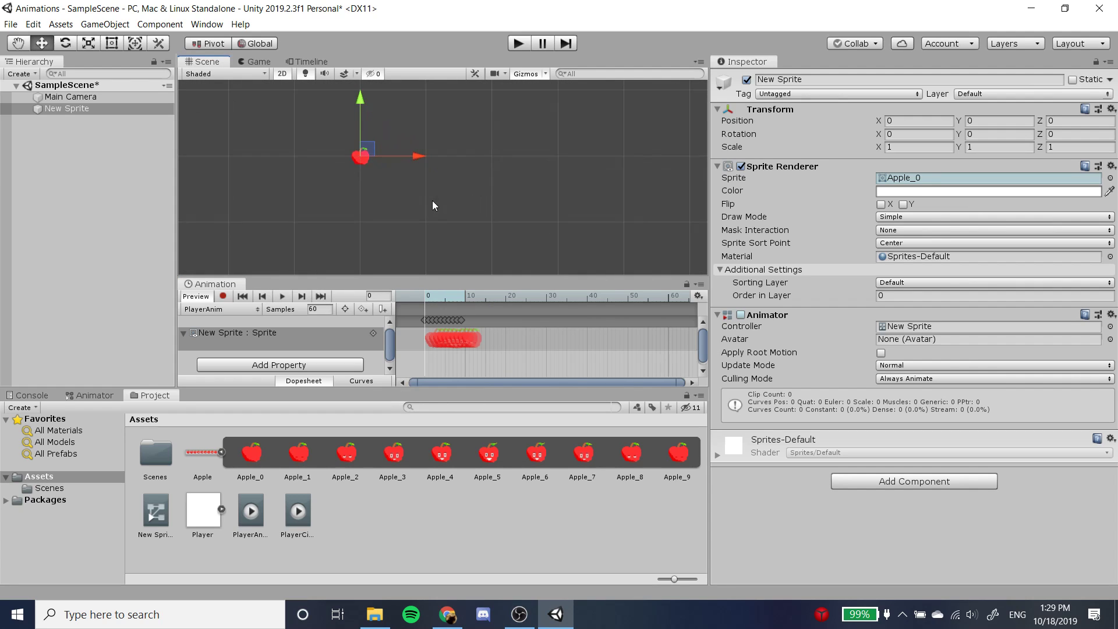
{"action": "middle_click_drag", "start_coordinate": [353, 169], "coordinate": [417, 210]}
{"action": "left_click", "coordinate": [282, 296]}
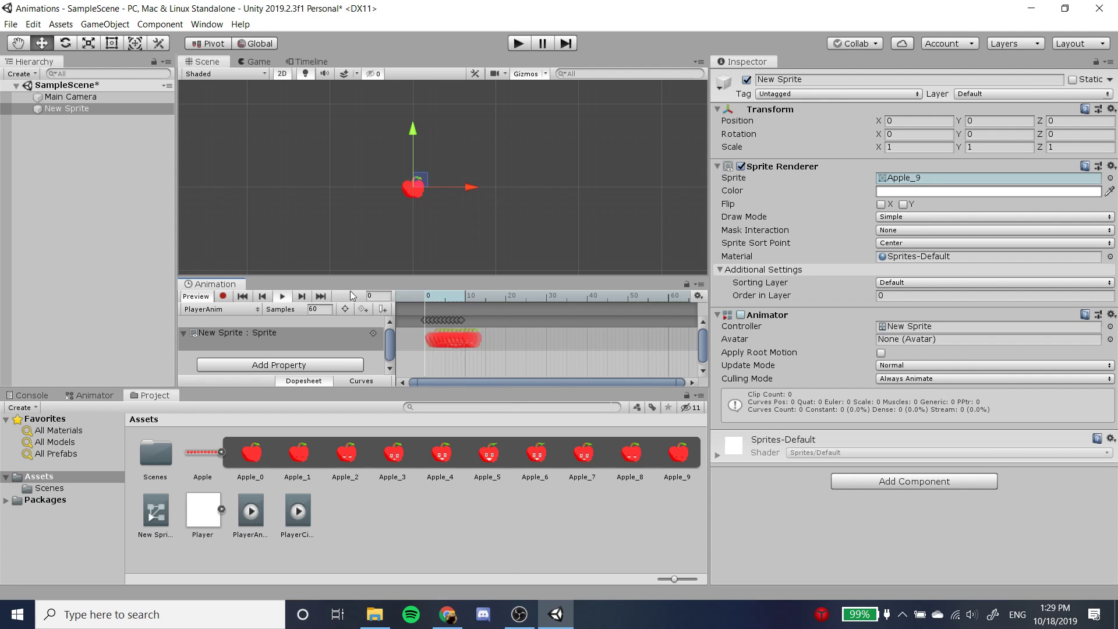
Step: Dock the Animation window in the same group as the Project window and stop the clip preview for New Sprite
{"action": "left_click_drag", "start_coordinate": [216, 282], "coordinate": [251, 404]}
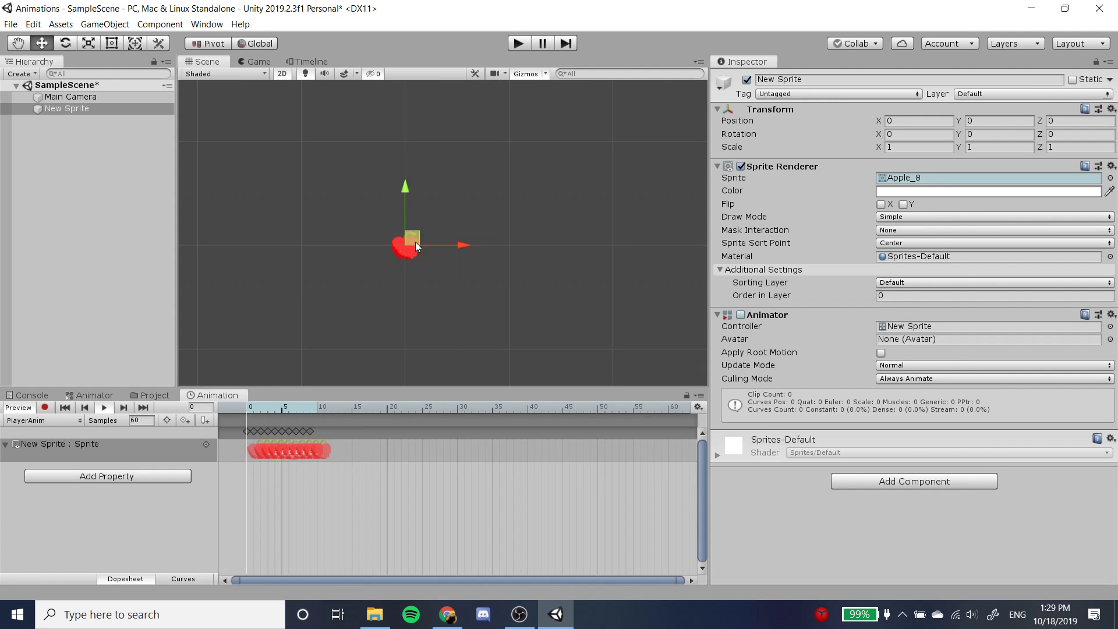
{"action": "left_click", "coordinate": [88, 110]}
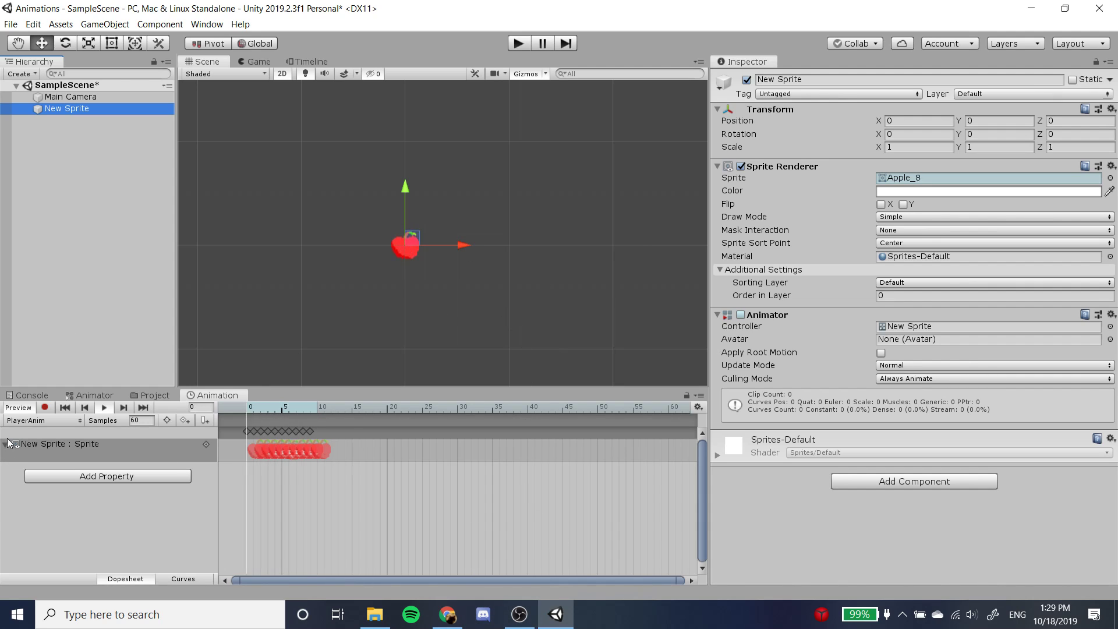
{"action": "left_click", "coordinate": [104, 407]}
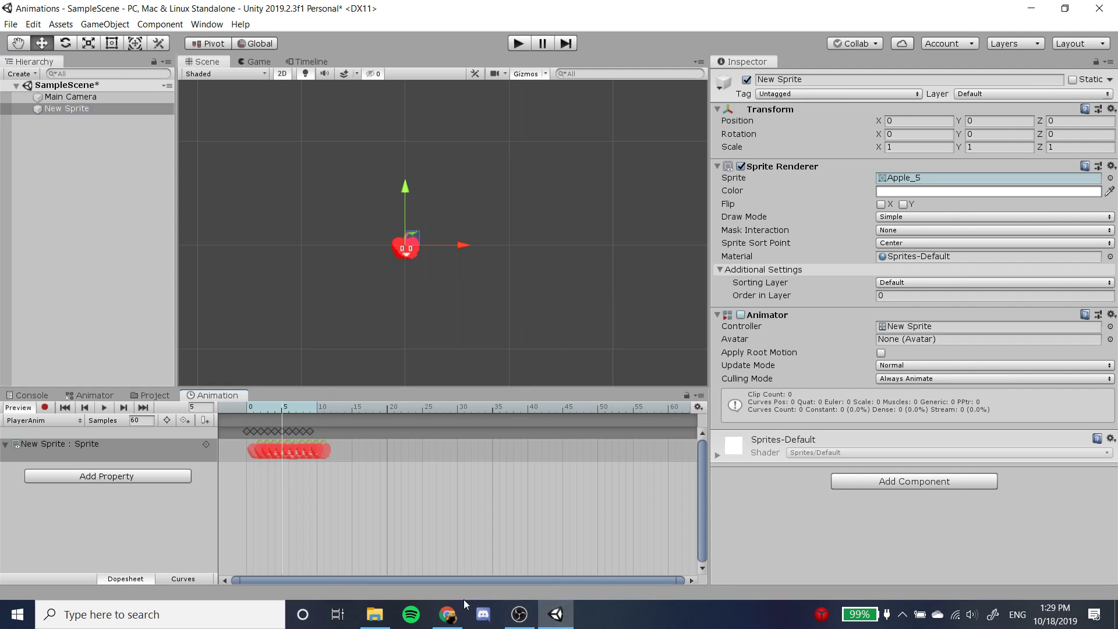
Step: Check the frame-by-frame and sample rate items in the Lesson Plan document in Chrome, returning to Unity
{"action": "left_click", "coordinate": [451, 612]}
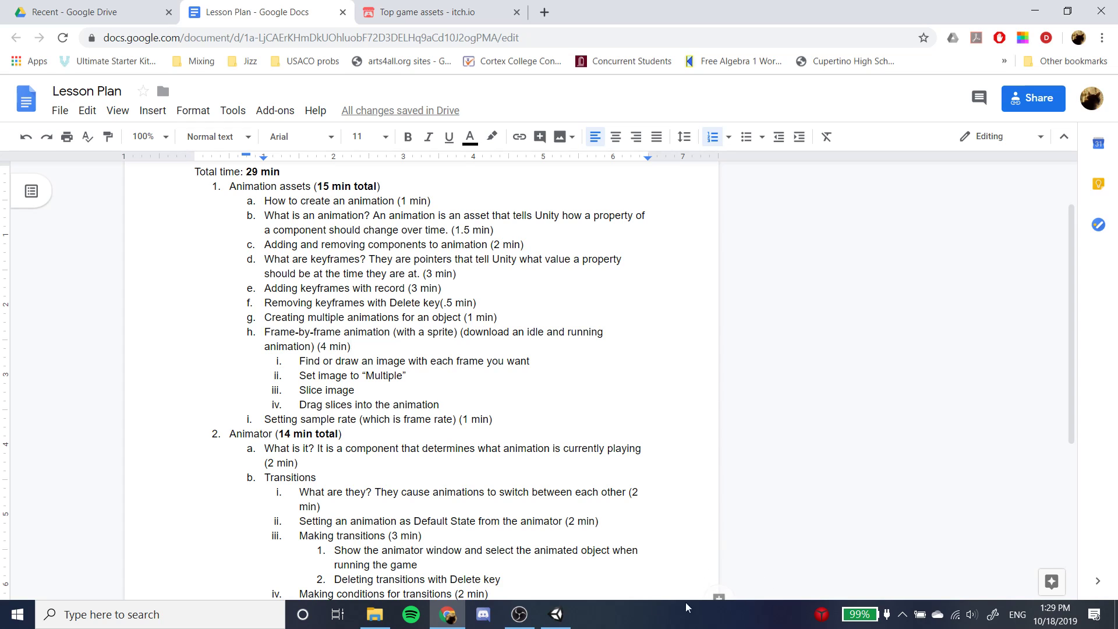
{"action": "left_click", "coordinate": [556, 615]}
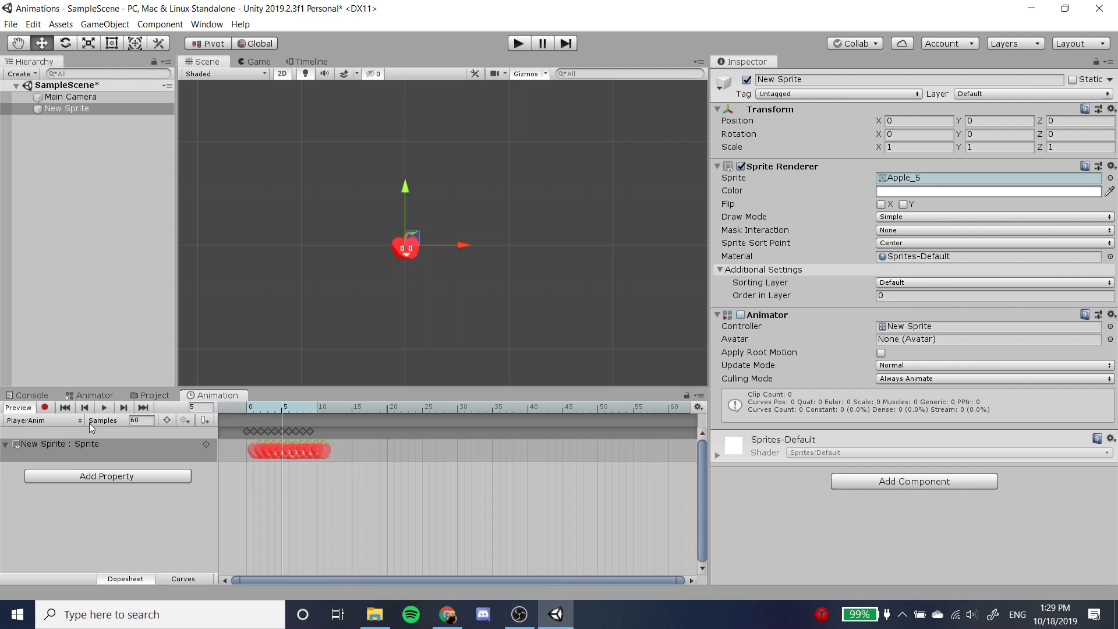
Step: Hide the sample rate field of the Animation window and show it again
{"action": "left_click", "coordinate": [139, 424]}
{"action": "left_click", "coordinate": [699, 408]}
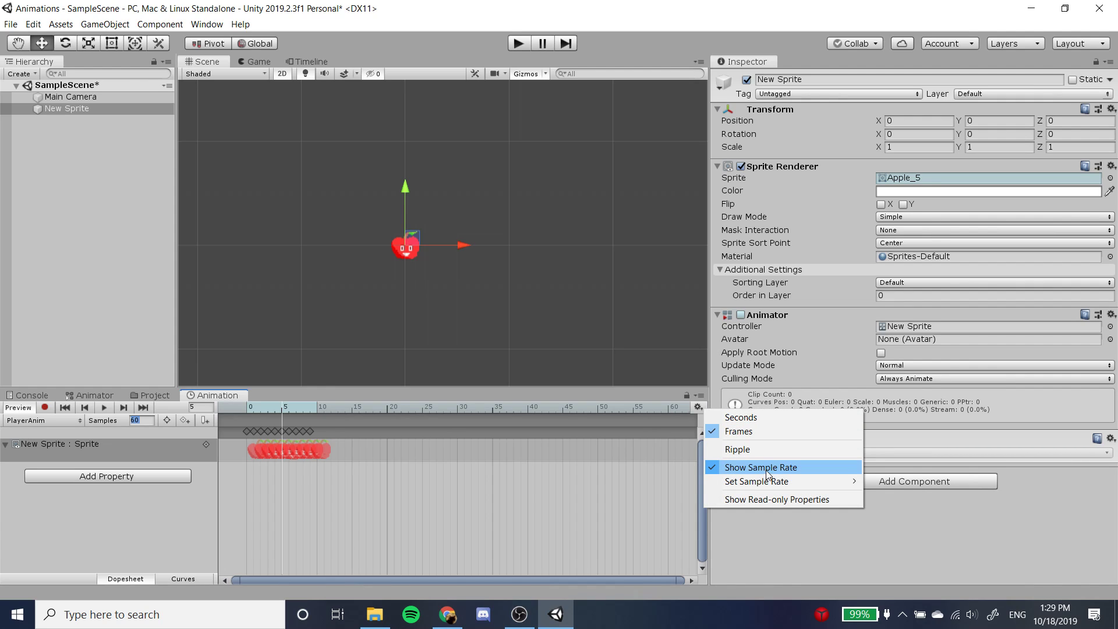
{"action": "left_click", "coordinate": [733, 468]}
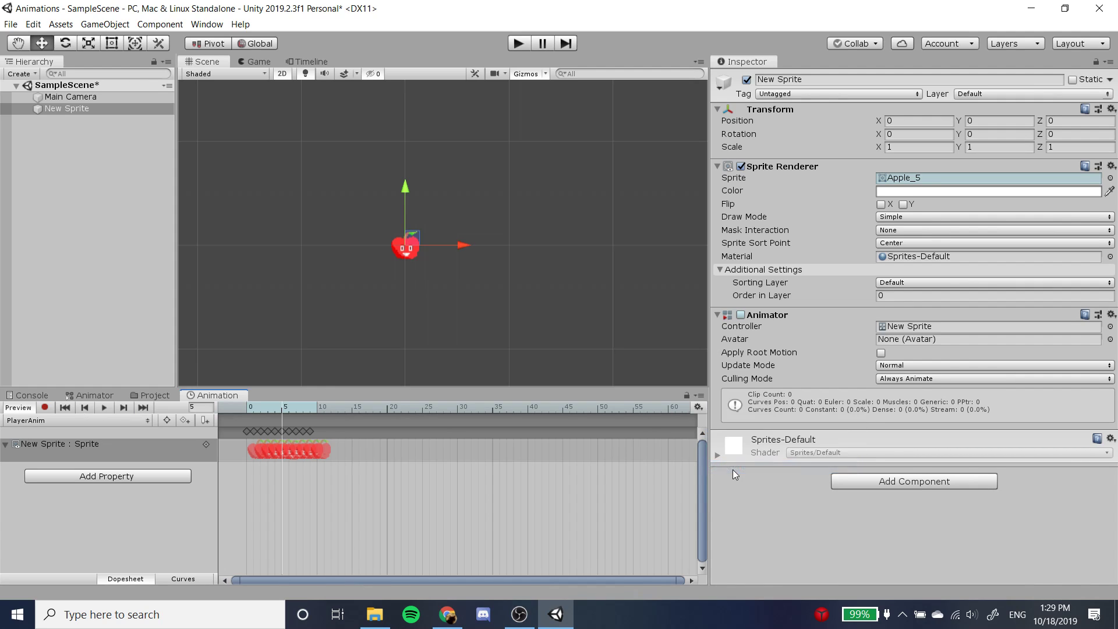
{"action": "left_click", "coordinate": [699, 408]}
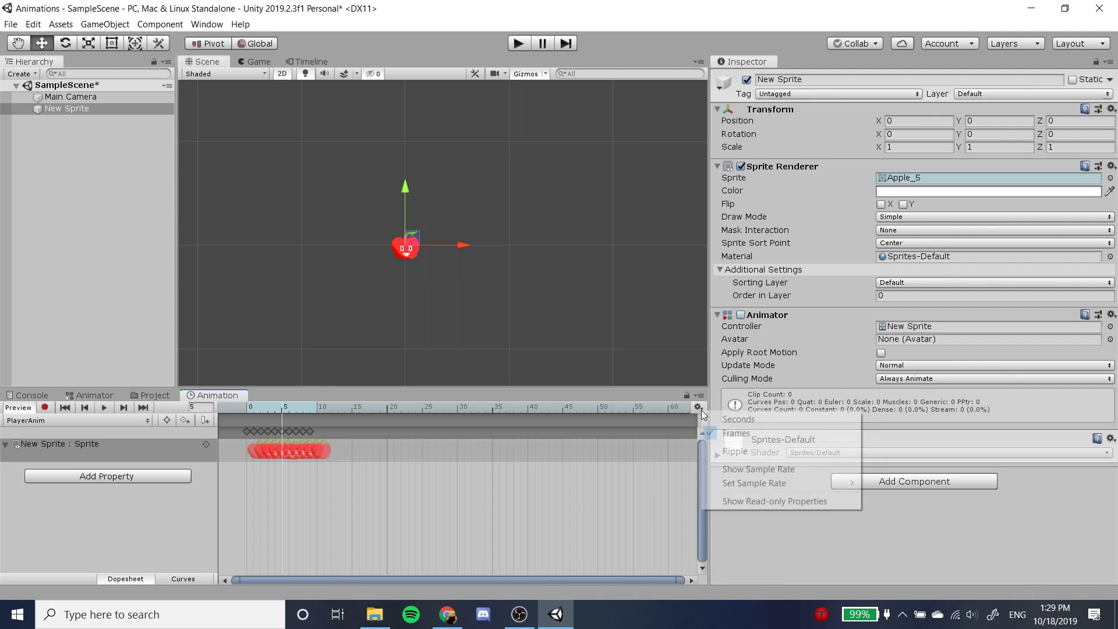
{"action": "left_click", "coordinate": [727, 471]}
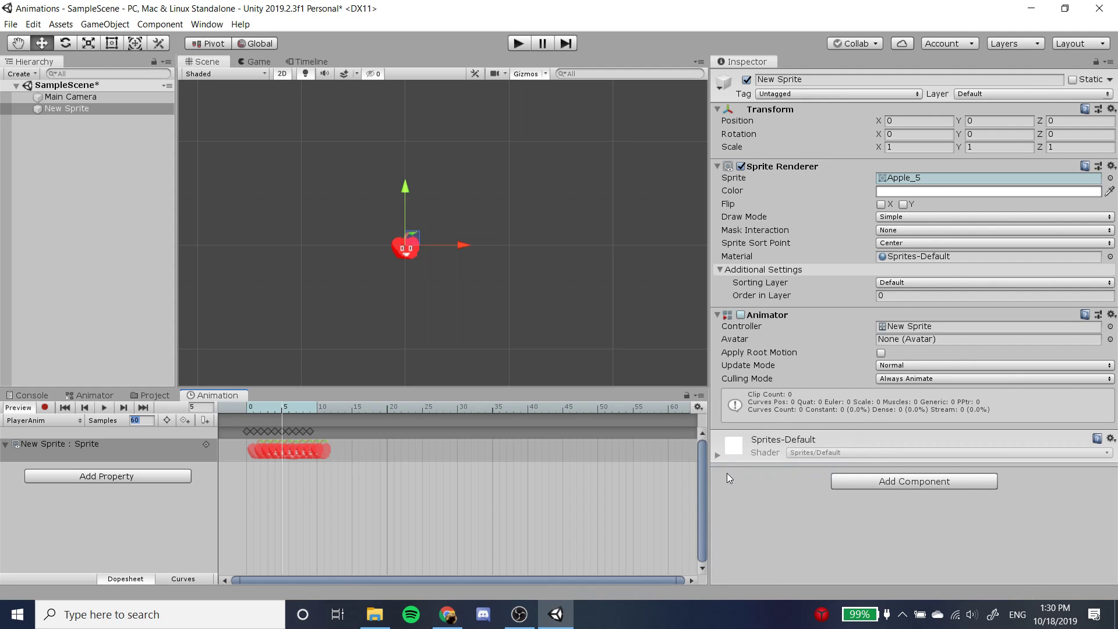
Step: Set the PlayerAnim sample rate to 24 and preview the clip from frame 0
{"action": "left_click", "coordinate": [699, 407]}
{"action": "mouse_move", "coordinate": [757, 481]}
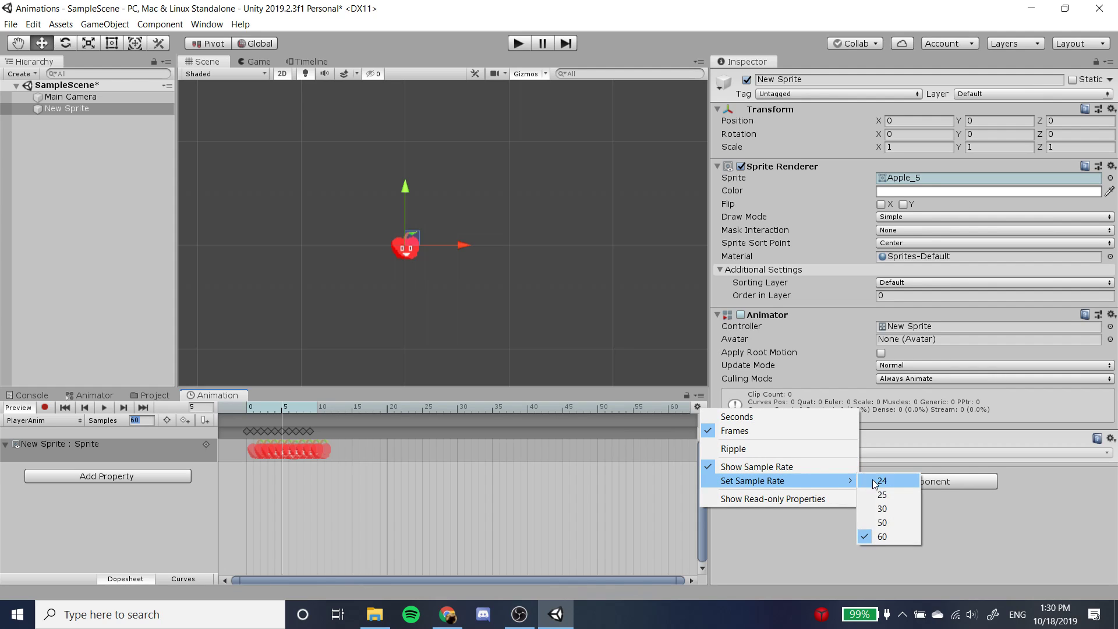
{"action": "left_click", "coordinate": [881, 482]}
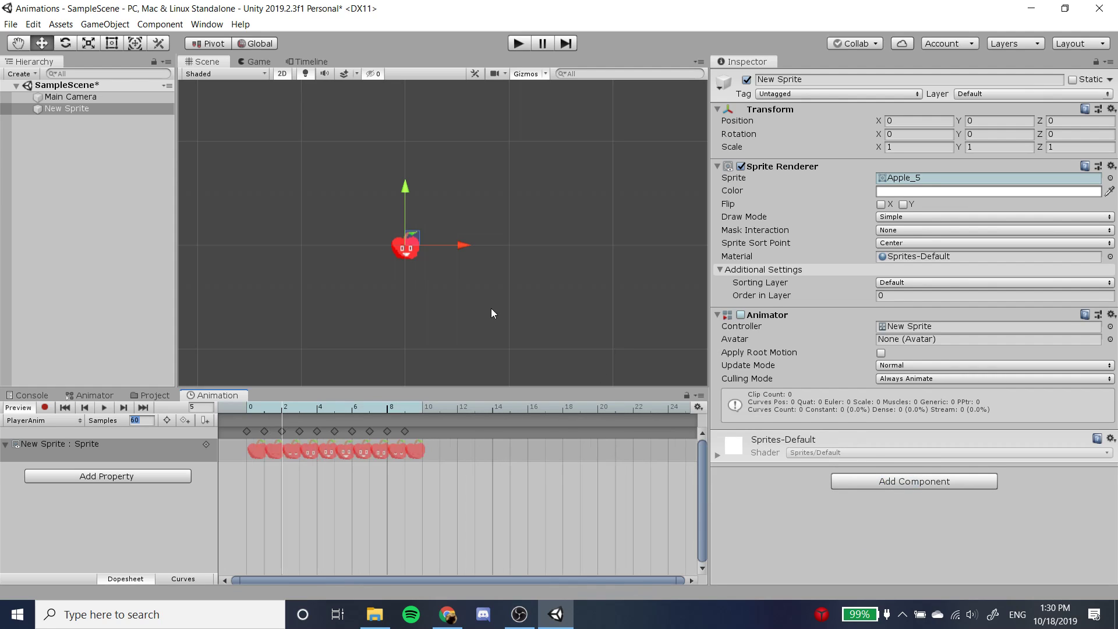
{"action": "left_click", "coordinate": [227, 407]}
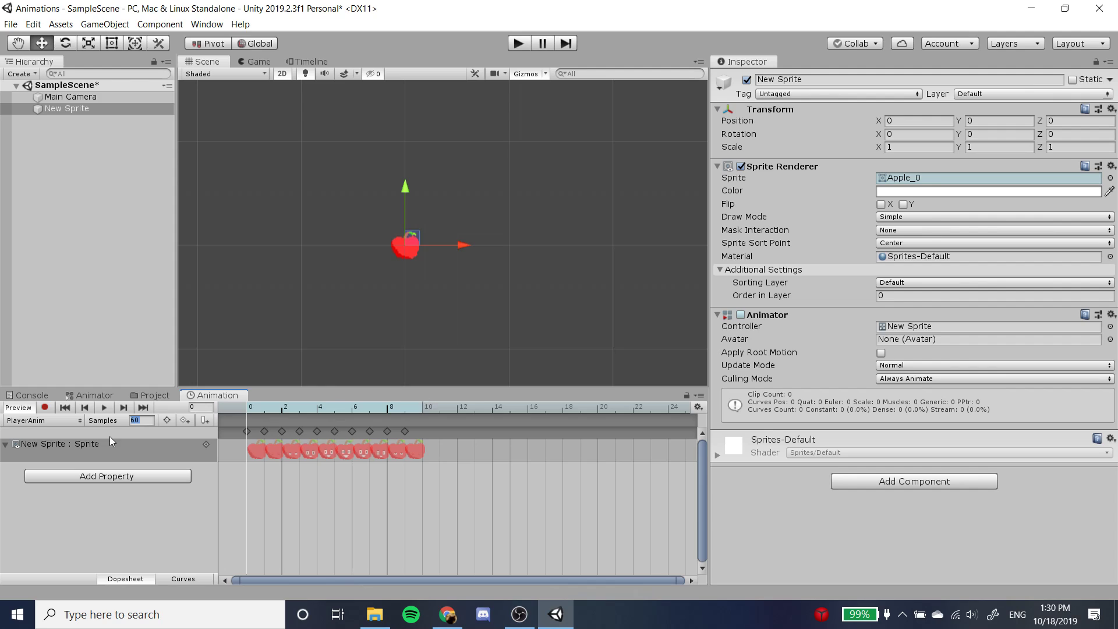
{"action": "left_click", "coordinate": [113, 407]}
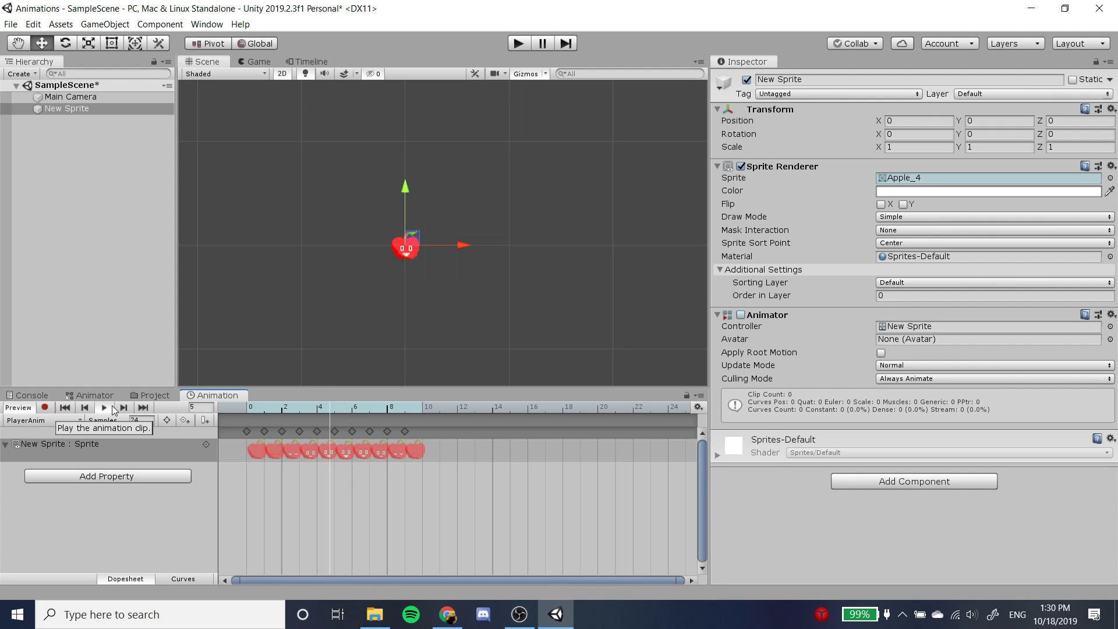
{"action": "left_click", "coordinate": [112, 407]}
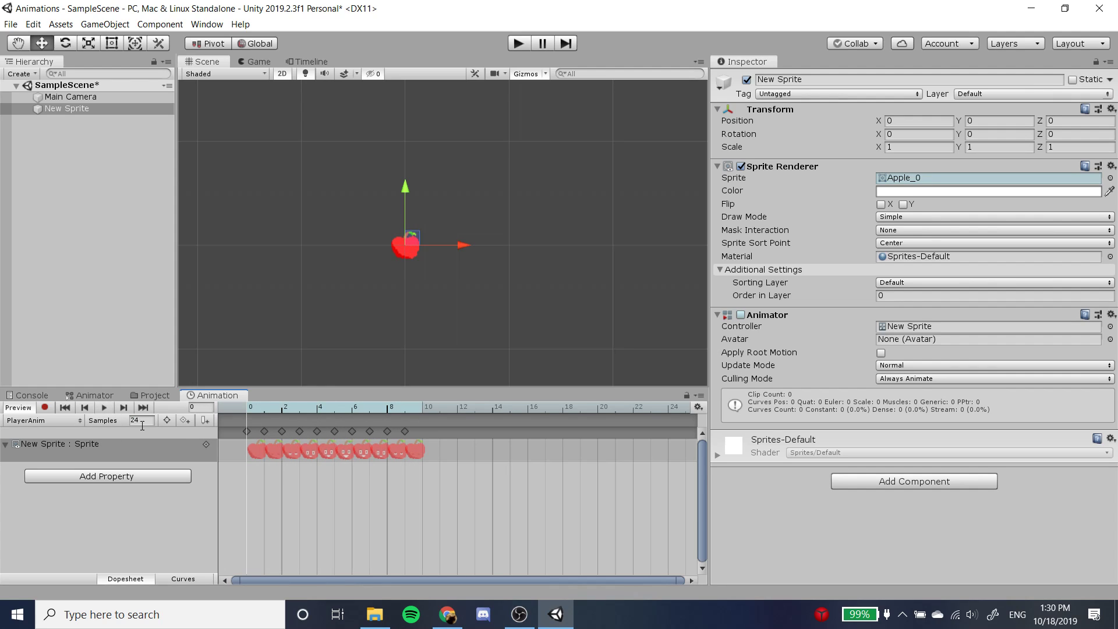
Step: Set the PlayerAnim sample rate to 12 and preview the clip
{"action": "type", "text": "12"}
{"action": "left_click", "coordinate": [103, 408]}
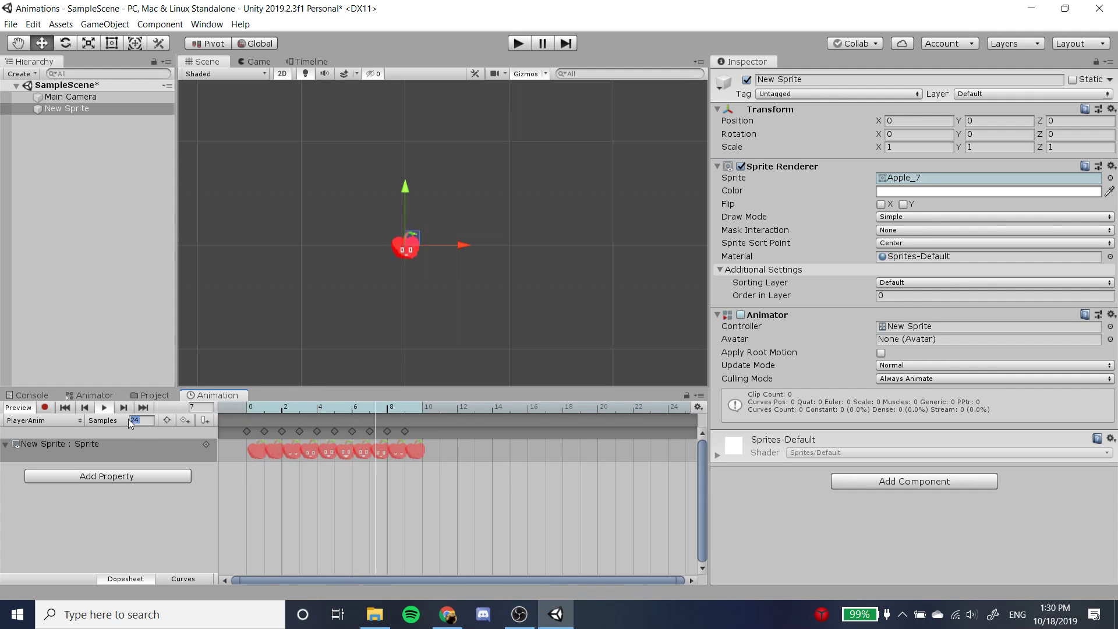
{"action": "type", "text": "12"}
{"action": "key", "text": "Return"}
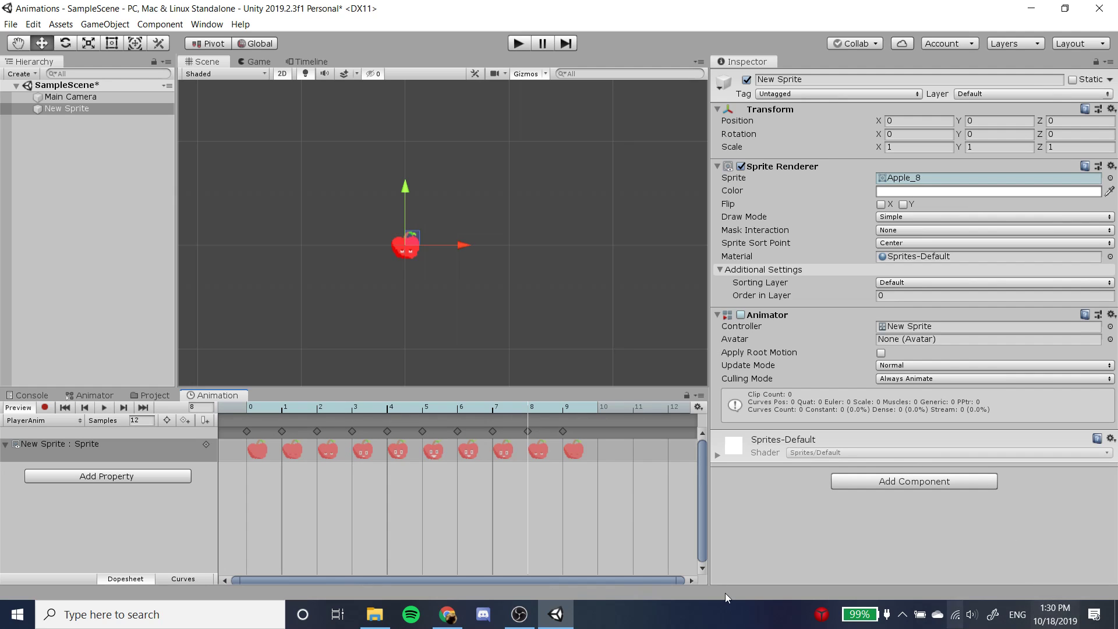
Step: Review the Animator section of the Lesson Plan document in Chrome and return to Unity
{"action": "left_click", "coordinate": [447, 614]}
{"action": "scroll", "coordinate": [601, 439], "scroll_direction": "down", "scroll_amount": 3}
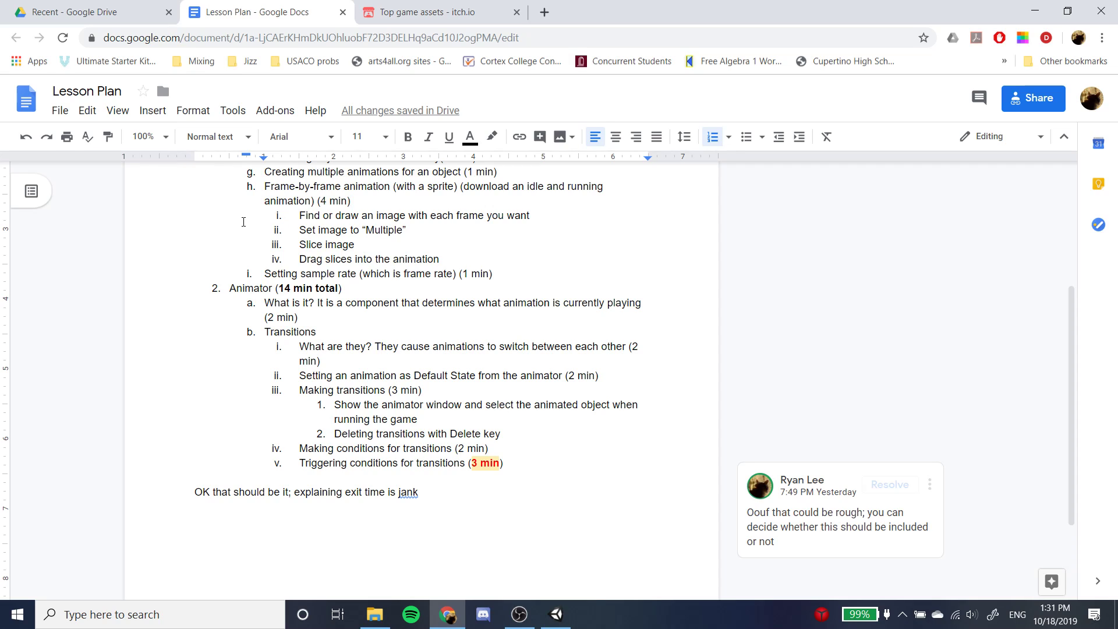
{"action": "left_click", "coordinate": [272, 289]}
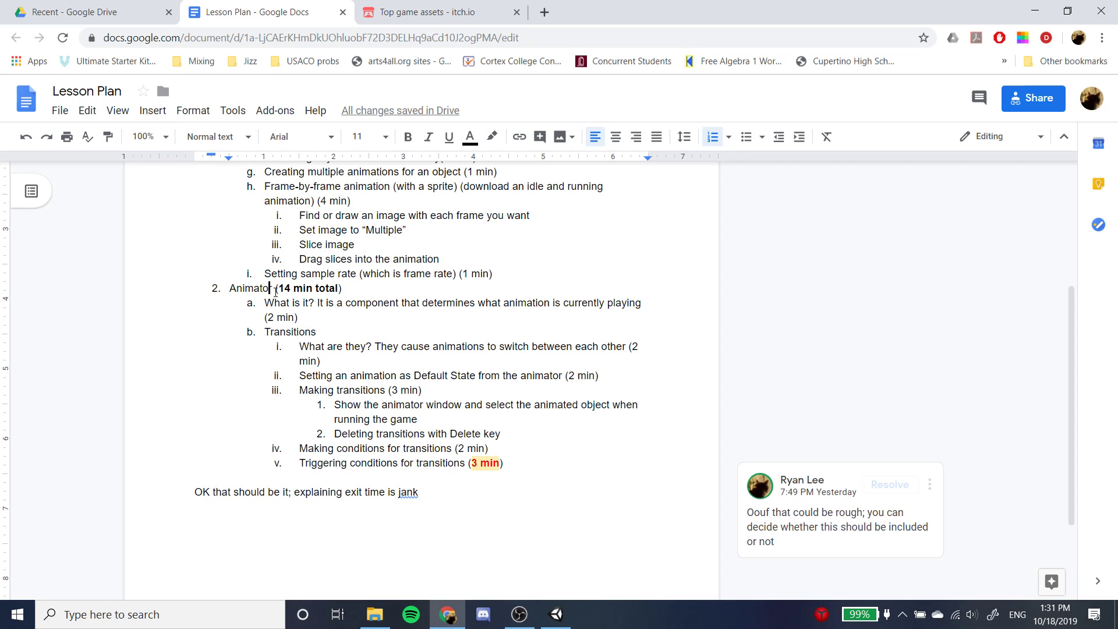
{"action": "left_click", "coordinate": [557, 615]}
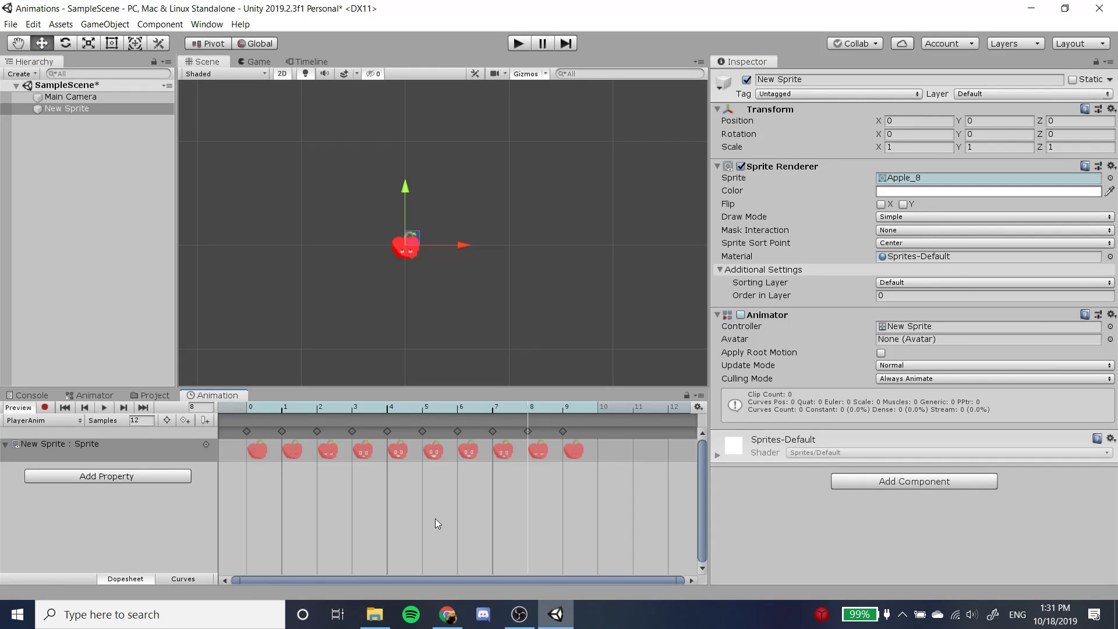
Step: Show the Animator window and arrange its states, with PlayerAnim beside Entry and PlayerCircle farther from Any State
{"action": "left_click", "coordinate": [87, 395]}
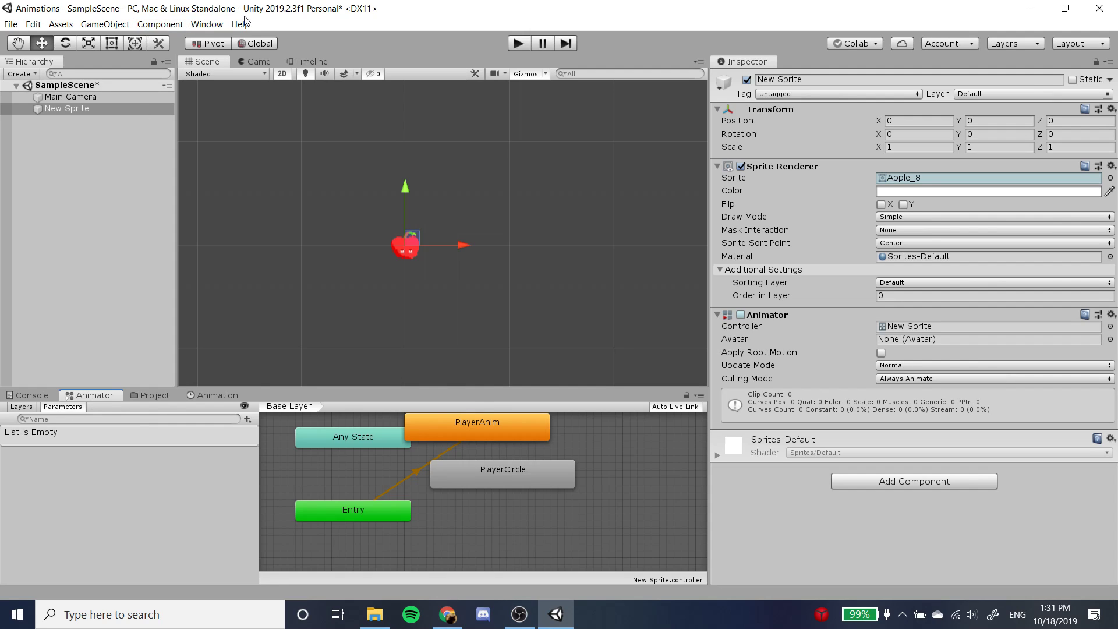
{"action": "left_click", "coordinate": [207, 24]}
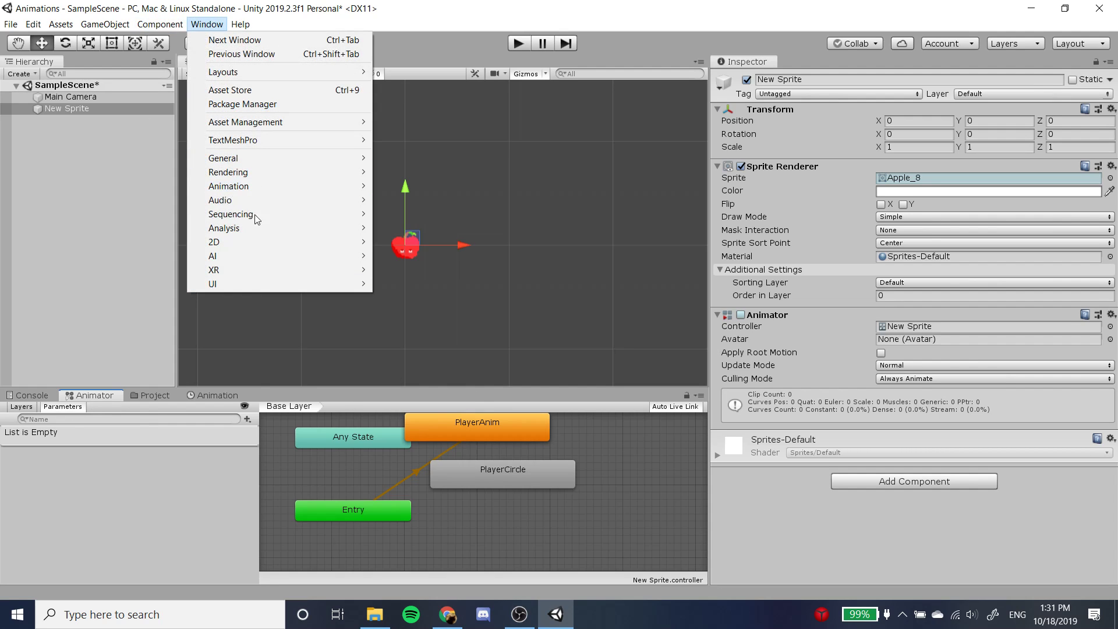
{"action": "mouse_move", "coordinate": [287, 183]}
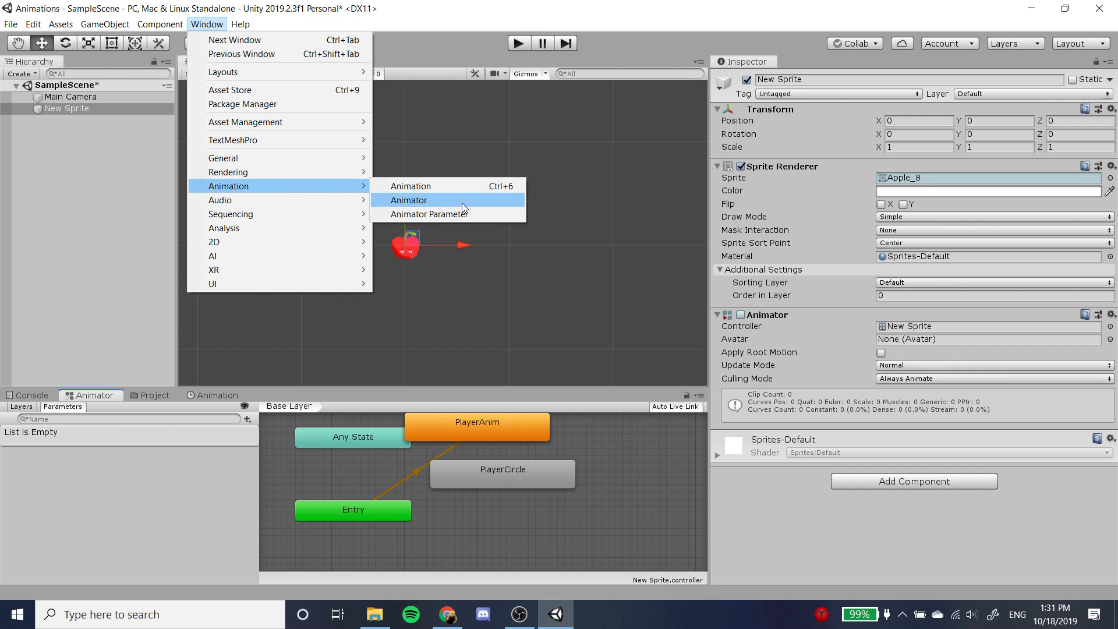
{"action": "left_click", "coordinate": [76, 418]}
{"action": "mouse_move", "coordinate": [445, 415]}
{"action": "left_mouse_down"}
{"action": "mouse_move", "coordinate": [476, 459]}
{"action": "mouse_move", "coordinate": [452, 428]}
{"action": "left_mouse_up"}
{"action": "left_click_drag", "start_coordinate": [515, 483], "coordinate": [621, 478]}
{"action": "left_click_drag", "start_coordinate": [519, 437], "coordinate": [536, 537]}
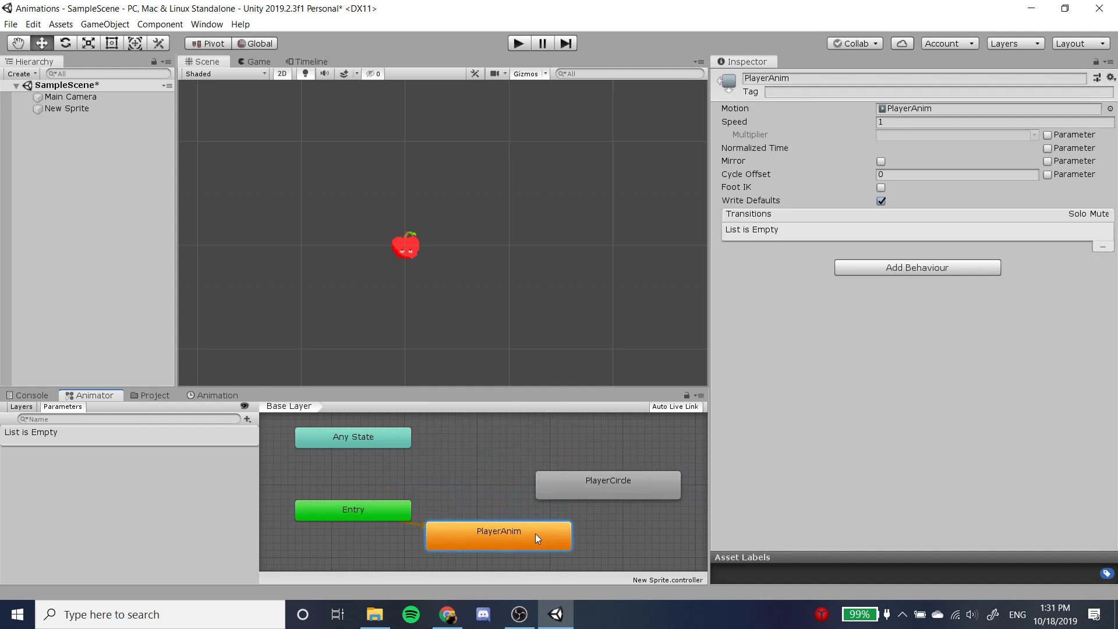
Step: Examine the Entry node's default state and the overall state graph out to the Exit node
{"action": "left_click", "coordinate": [368, 506]}
{"action": "scroll", "coordinate": [593, 495], "scroll_direction": "down", "scroll_amount": 3}
{"action": "right_click", "coordinate": [527, 473]}
{"action": "left_click", "coordinate": [608, 449]}
{"action": "middle_click_drag", "start_coordinate": [608, 448], "coordinate": [502, 439]}
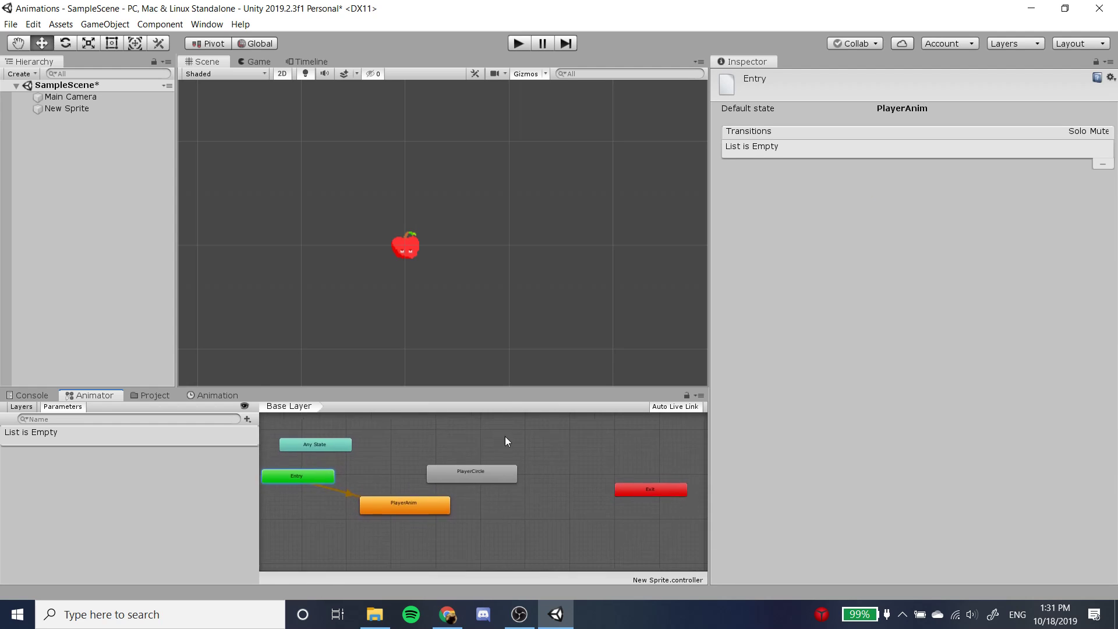
{"action": "scroll", "coordinate": [498, 509], "scroll_direction": "up", "scroll_amount": 2}
{"action": "scroll", "coordinate": [496, 511], "scroll_direction": "down", "scroll_amount": 4}
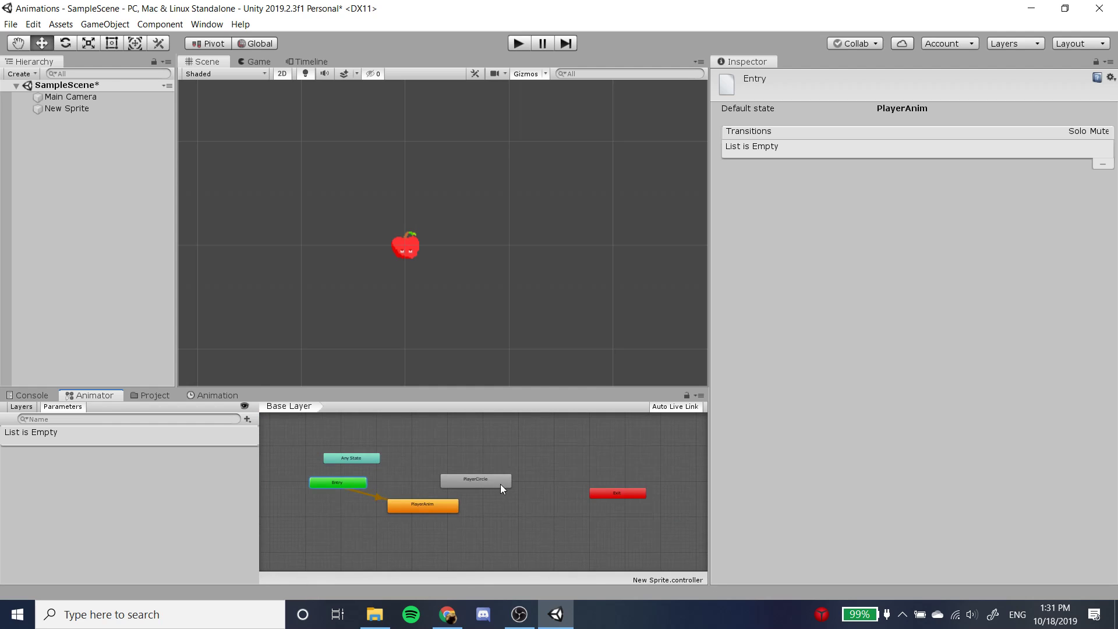
Step: Rearrange the graph so PlayerAnim sits above PlayerCircle, and inspect the default transition leaving Entry
{"action": "left_click_drag", "start_coordinate": [446, 504], "coordinate": [501, 511]}
{"action": "left_click", "coordinate": [389, 469]}
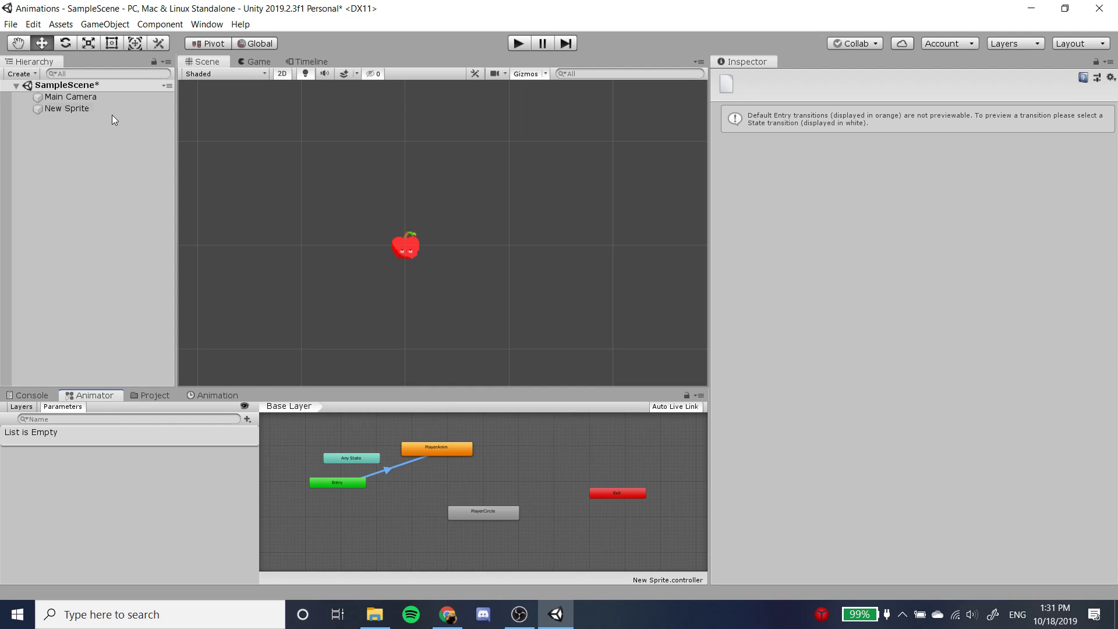
{"action": "left_click_drag", "start_coordinate": [454, 446], "coordinate": [459, 457]}
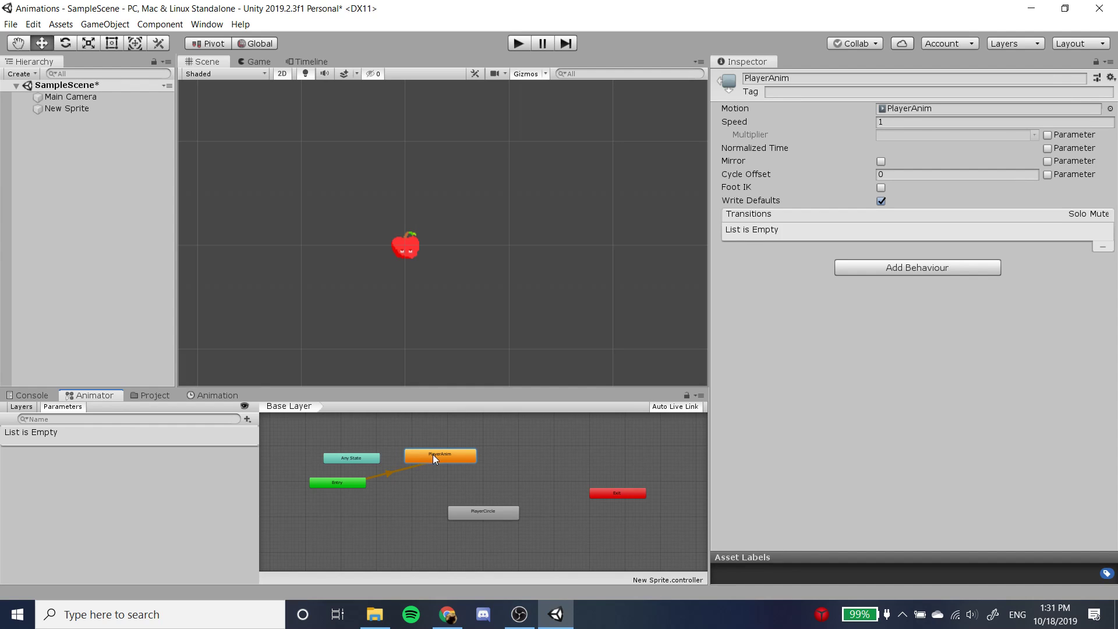
Step: Set PlayerCircle as the layer default state and place it below PlayerAnim in the graph
{"action": "left_click_drag", "start_coordinate": [486, 517], "coordinate": [455, 509]}
{"action": "right_click", "coordinate": [455, 509]}
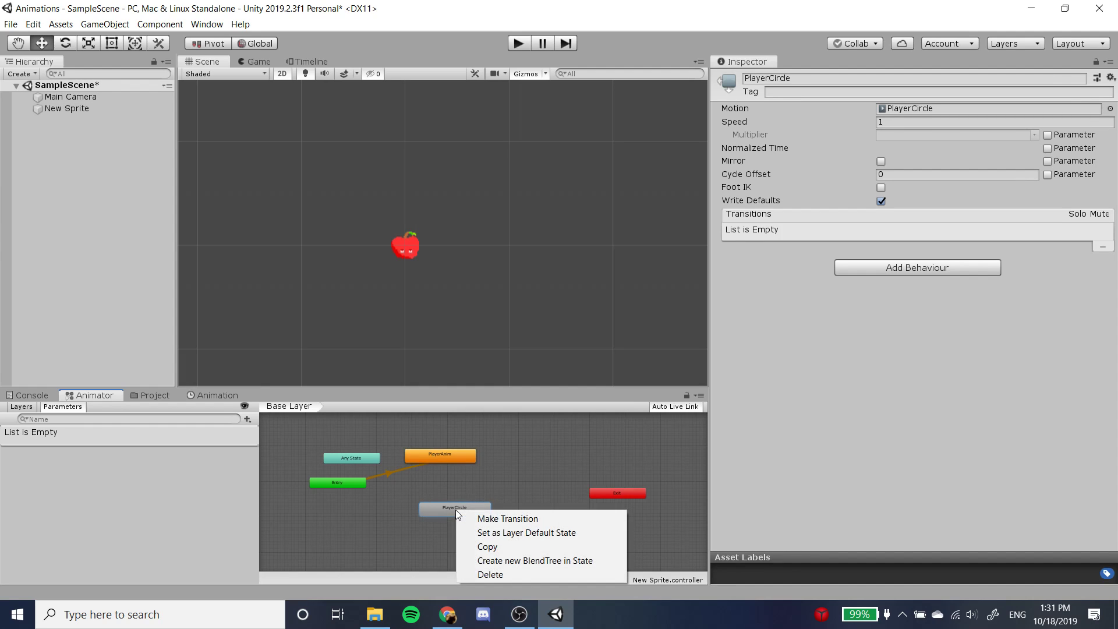
{"action": "left_click", "coordinate": [472, 483]}
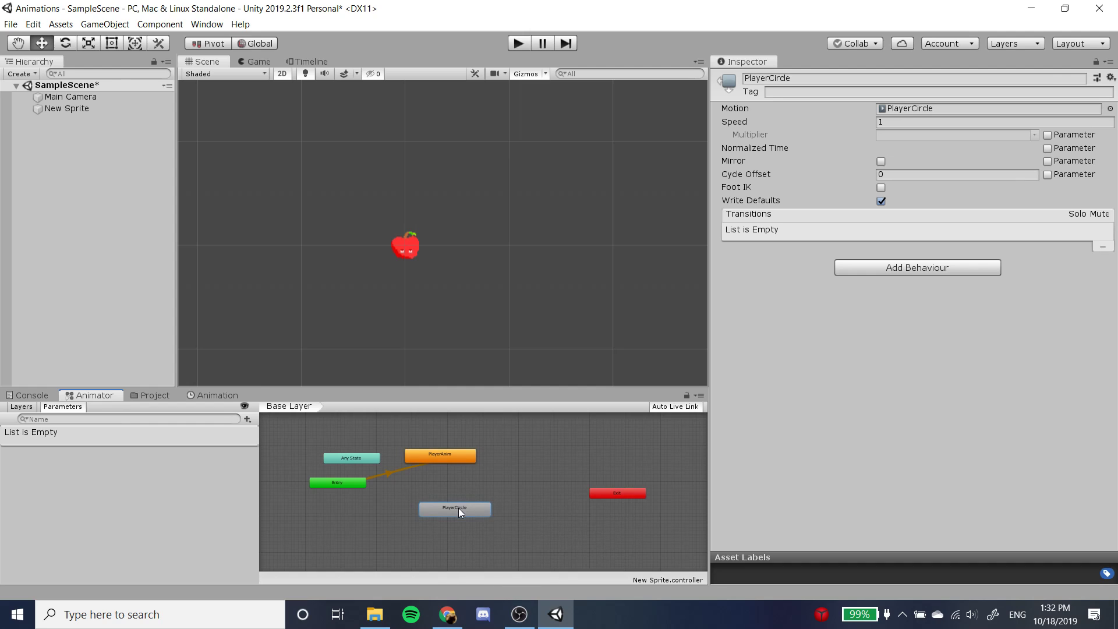
{"action": "right_click", "coordinate": [459, 508]}
{"action": "left_click", "coordinate": [492, 532]}
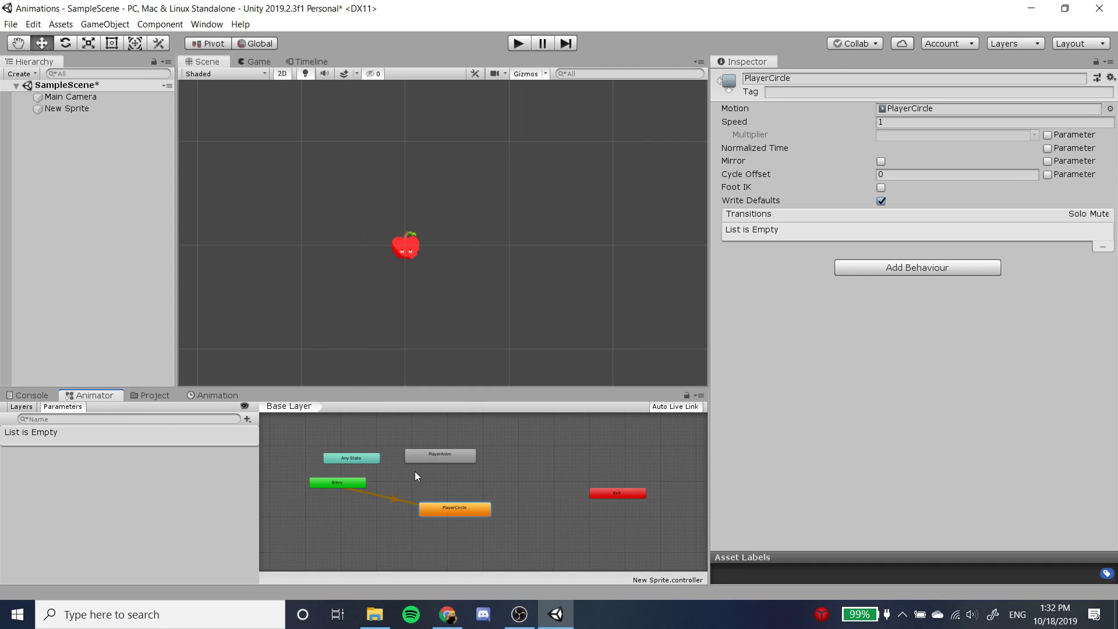
{"action": "left_click_drag", "start_coordinate": [442, 516], "coordinate": [420, 523]}
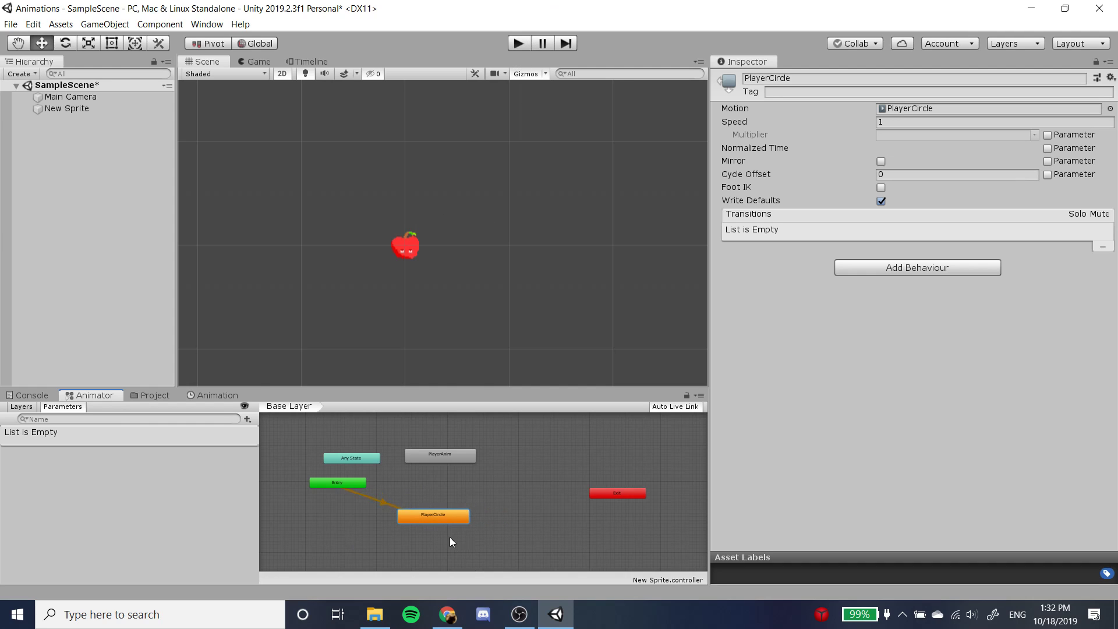
Step: Run the scene and add a Transform Position track to the PlayerCircle animation clip
{"action": "left_click", "coordinate": [518, 43]}
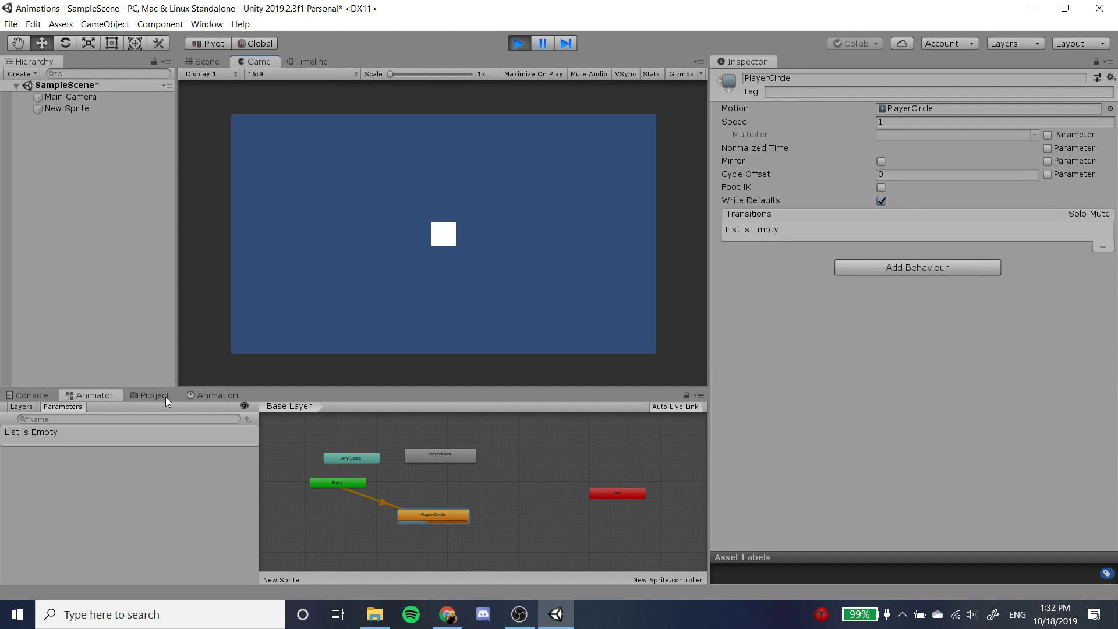
{"action": "left_click", "coordinate": [203, 396]}
{"action": "left_click", "coordinate": [85, 419]}
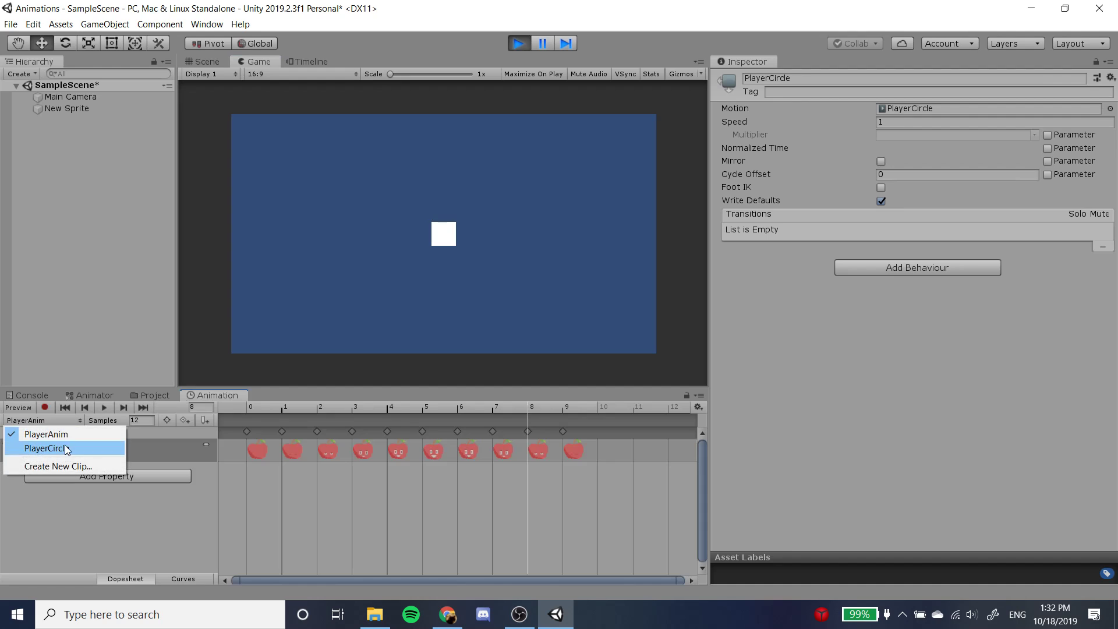
{"action": "left_click", "coordinate": [67, 445]}
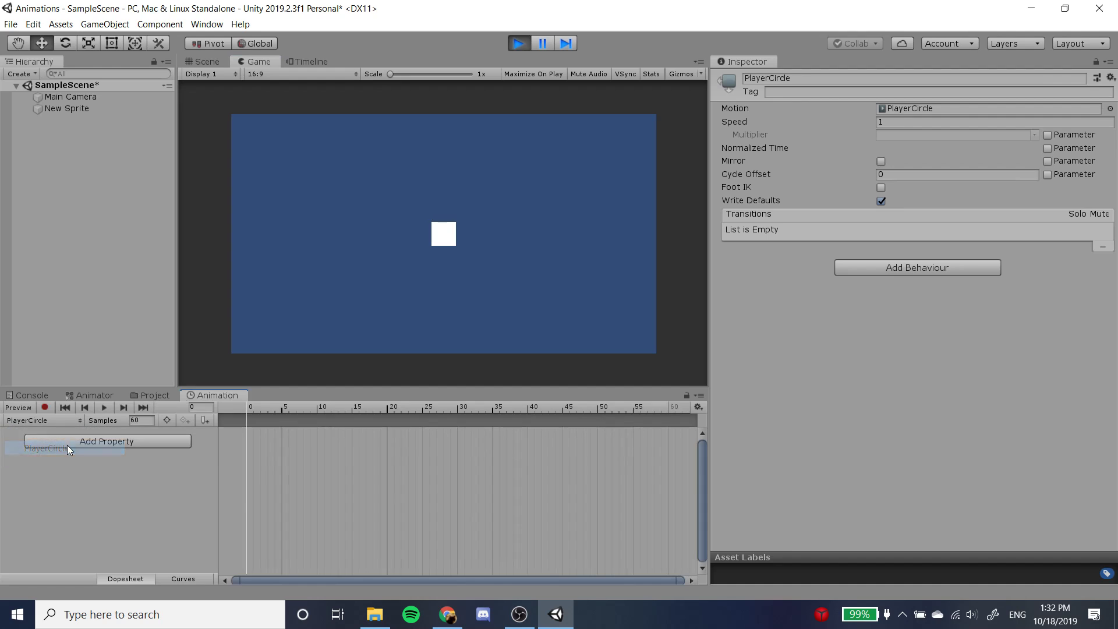
{"action": "left_click", "coordinate": [131, 441]}
{"action": "left_click", "coordinate": [198, 427]}
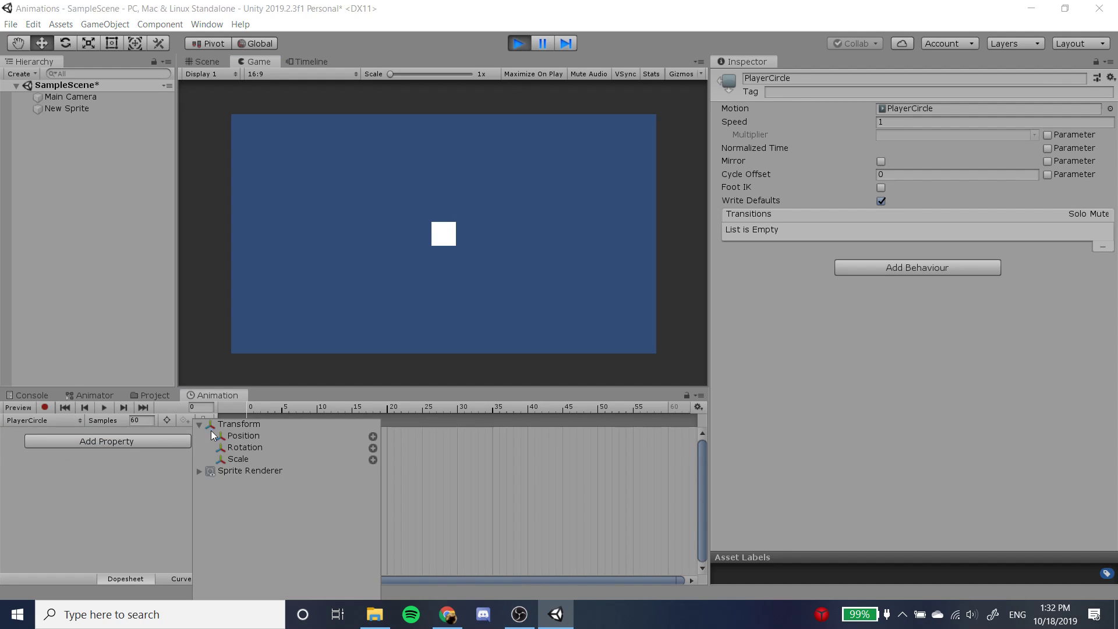
{"action": "left_click", "coordinate": [373, 437]}
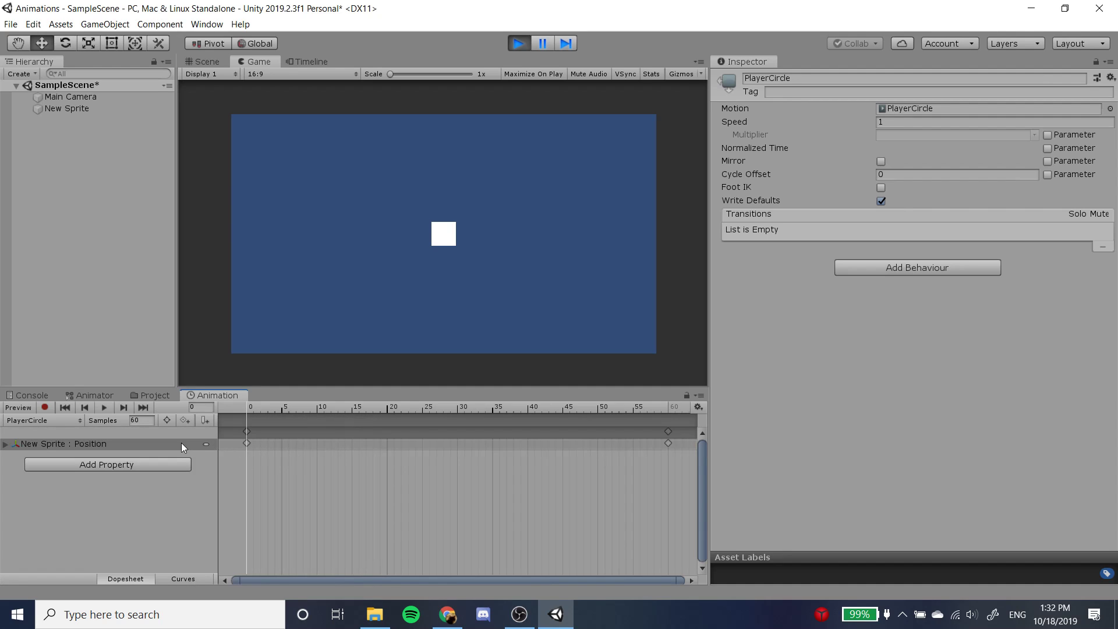
Step: Stop the running scene and set PlayerAnim as the layer default state in the Animator
{"action": "left_click", "coordinate": [524, 46]}
{"action": "left_click", "coordinate": [93, 395]}
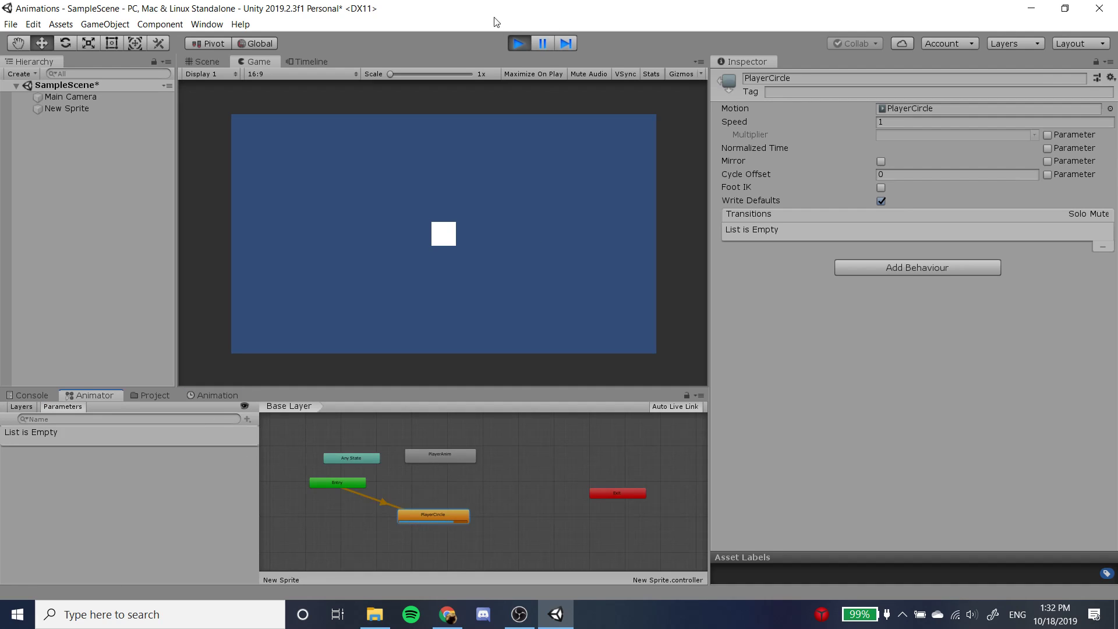
{"action": "left_click", "coordinate": [519, 43]}
{"action": "right_click", "coordinate": [438, 460]}
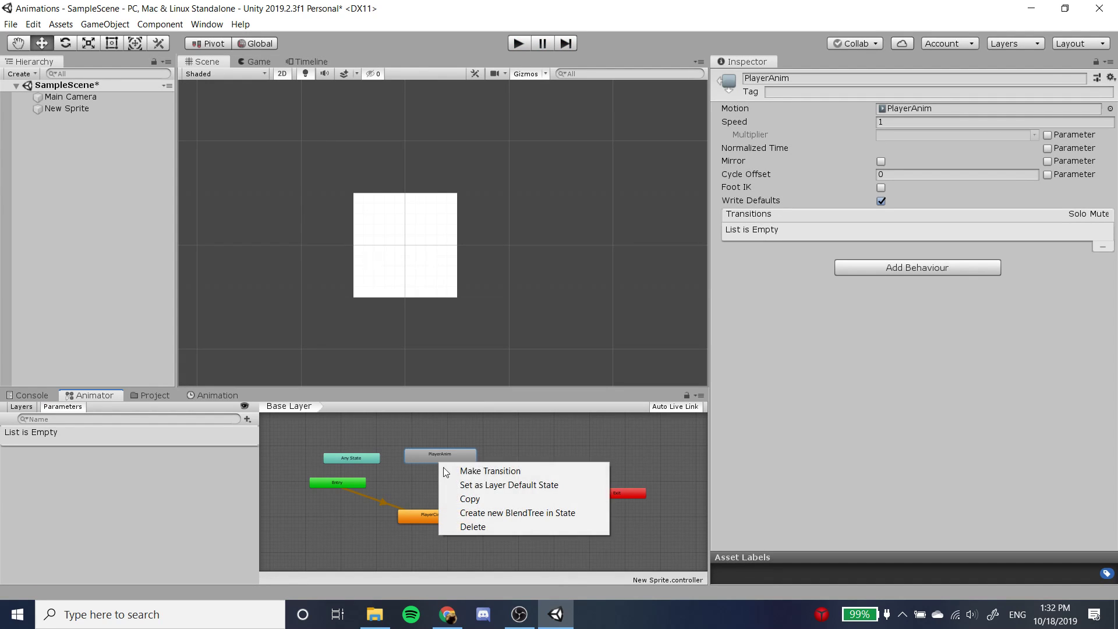
{"action": "left_click", "coordinate": [489, 485]}
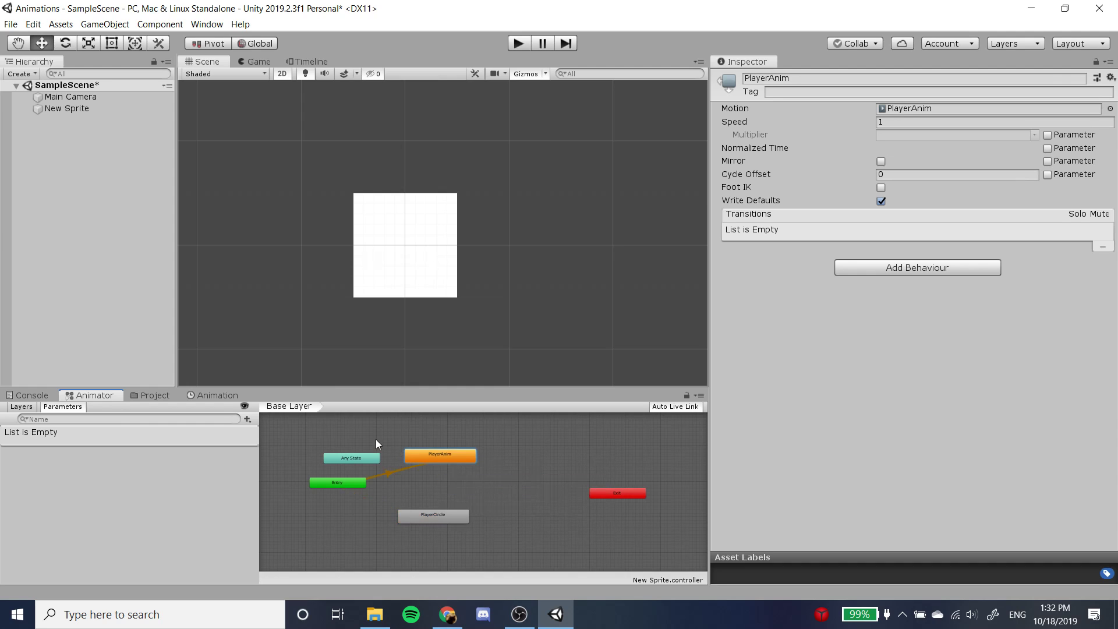
Step: Play-test the scene with PlayerAnim as the default state, and check the Transitions outline in the Lesson Plan document
{"action": "left_click", "coordinate": [512, 47]}
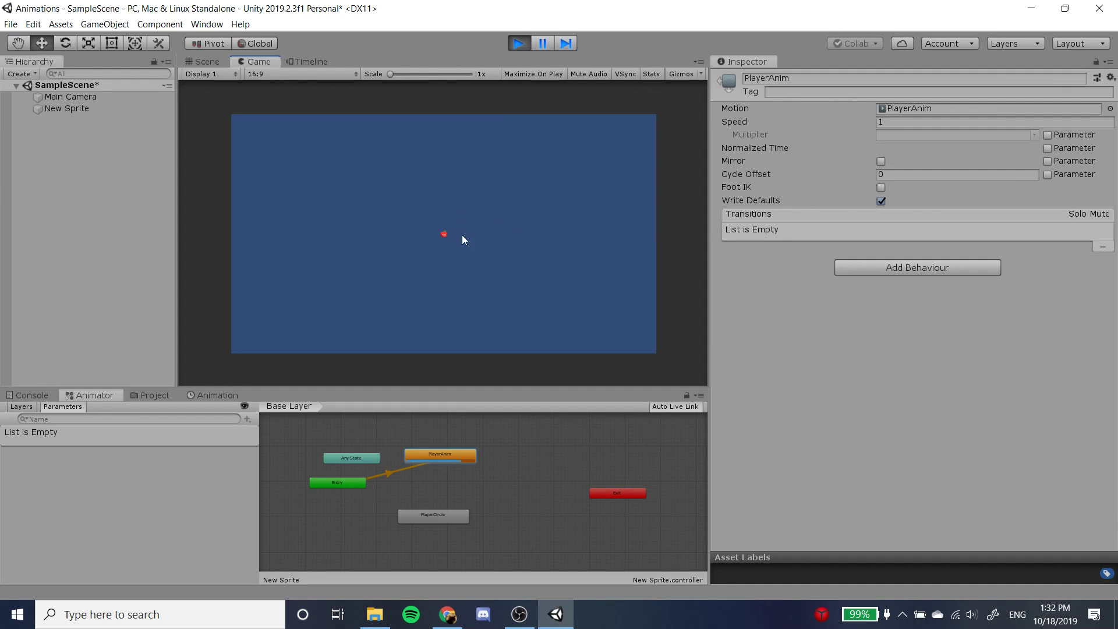
{"action": "left_click", "coordinate": [519, 43]}
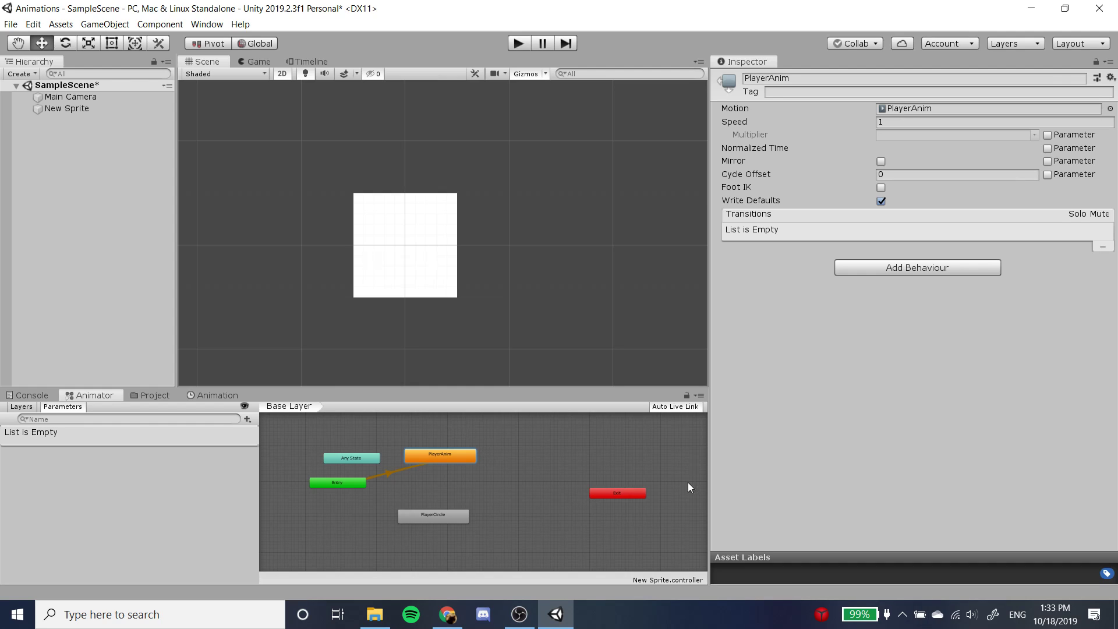
{"action": "left_click", "coordinate": [447, 615]}
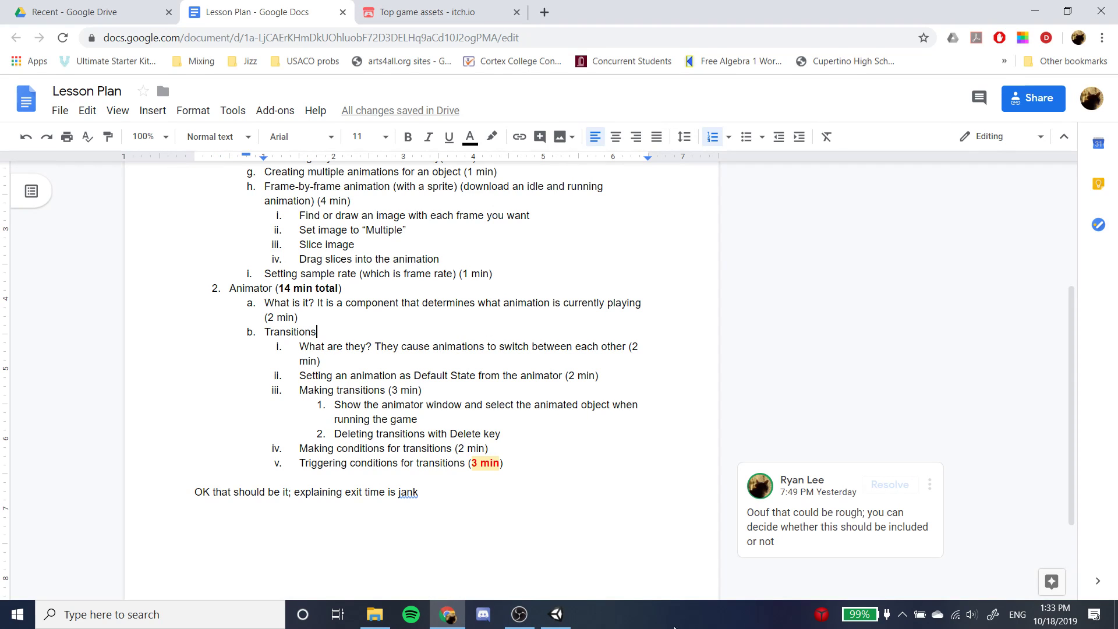
{"action": "left_click", "coordinate": [552, 613]}
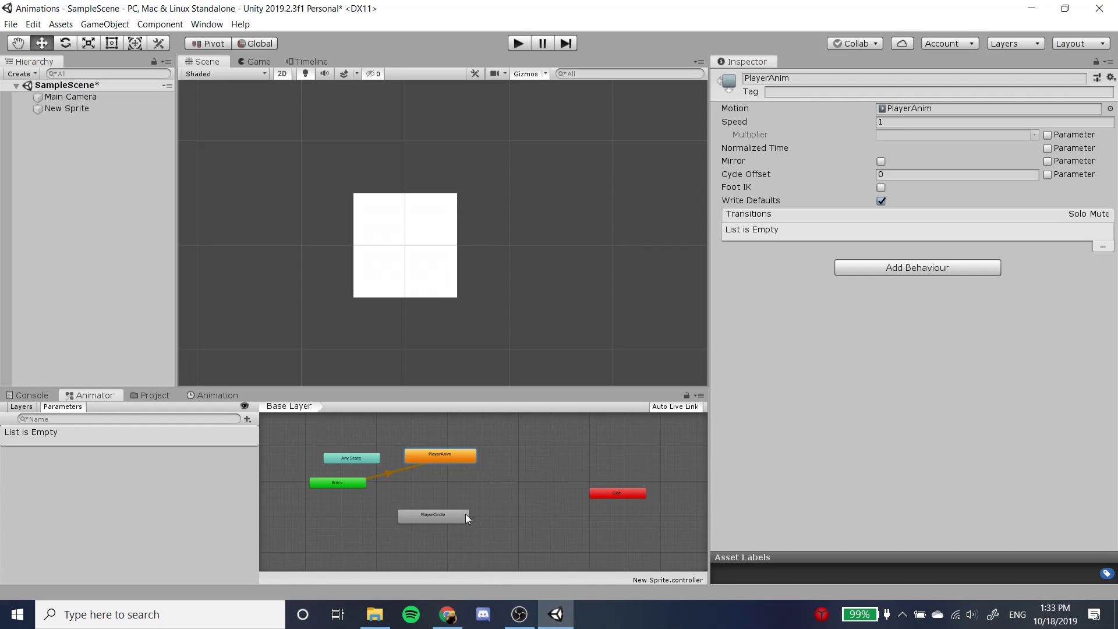
Step: Make a transition from PlayerAnim to PlayerCircle, arranging PlayerCircle above and to the right of PlayerAnim in the graph
{"action": "left_click_drag", "start_coordinate": [462, 518], "coordinate": [583, 452]}
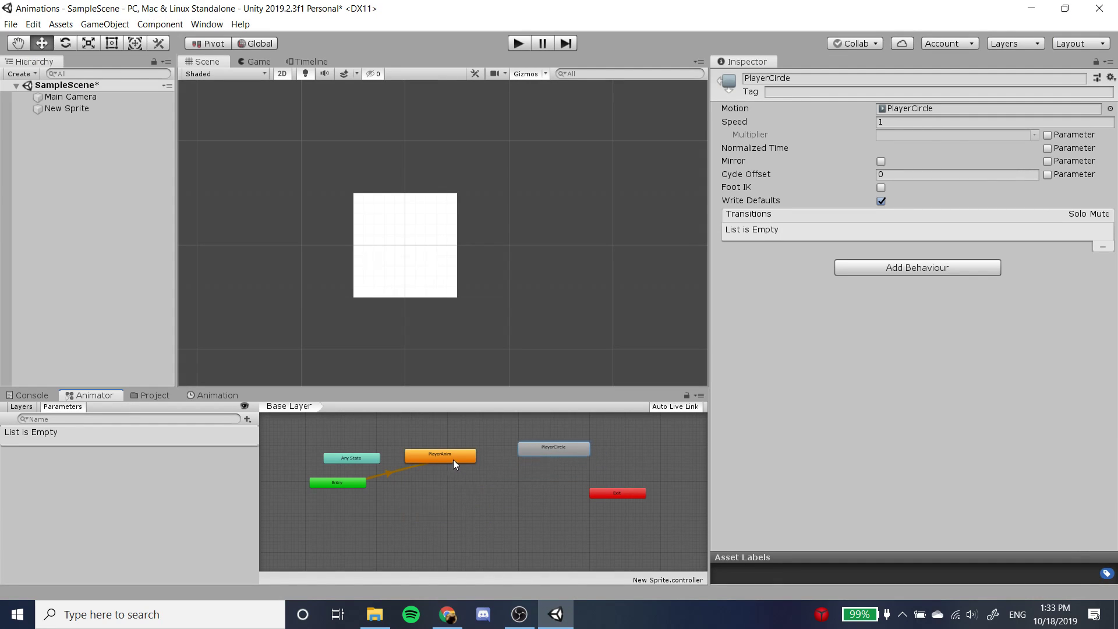
{"action": "left_click_drag", "start_coordinate": [452, 460], "coordinate": [467, 511]}
{"action": "right_click", "coordinate": [460, 515]}
{"action": "left_click", "coordinate": [495, 522]}
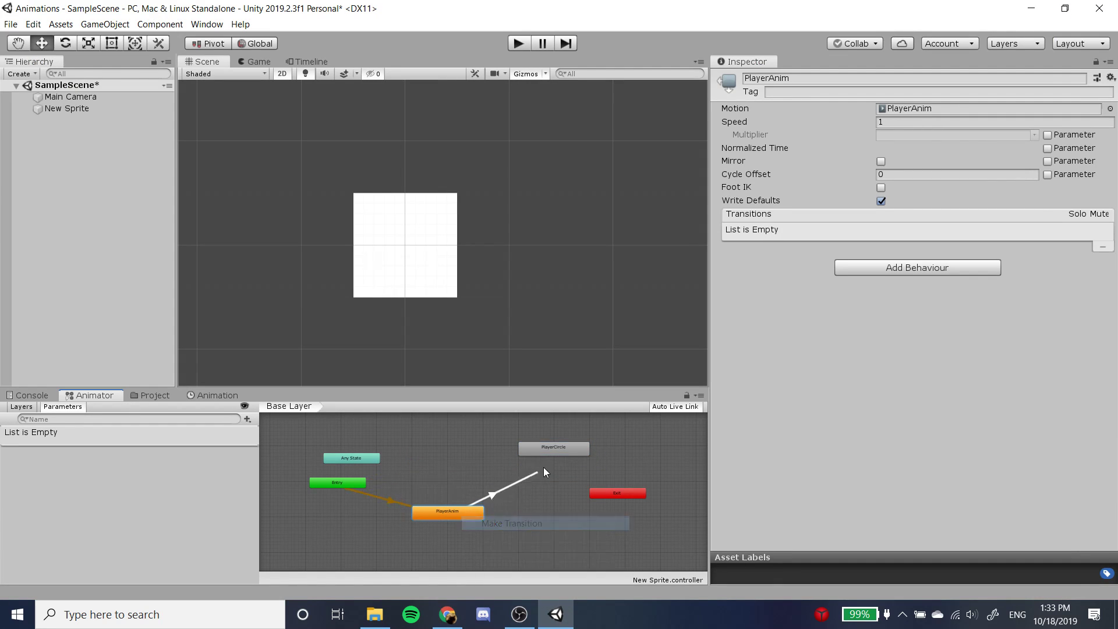
{"action": "left_click", "coordinate": [549, 449]}
{"action": "left_click_drag", "start_coordinate": [576, 451], "coordinate": [536, 449]}
{"action": "left_click", "coordinate": [437, 513]}
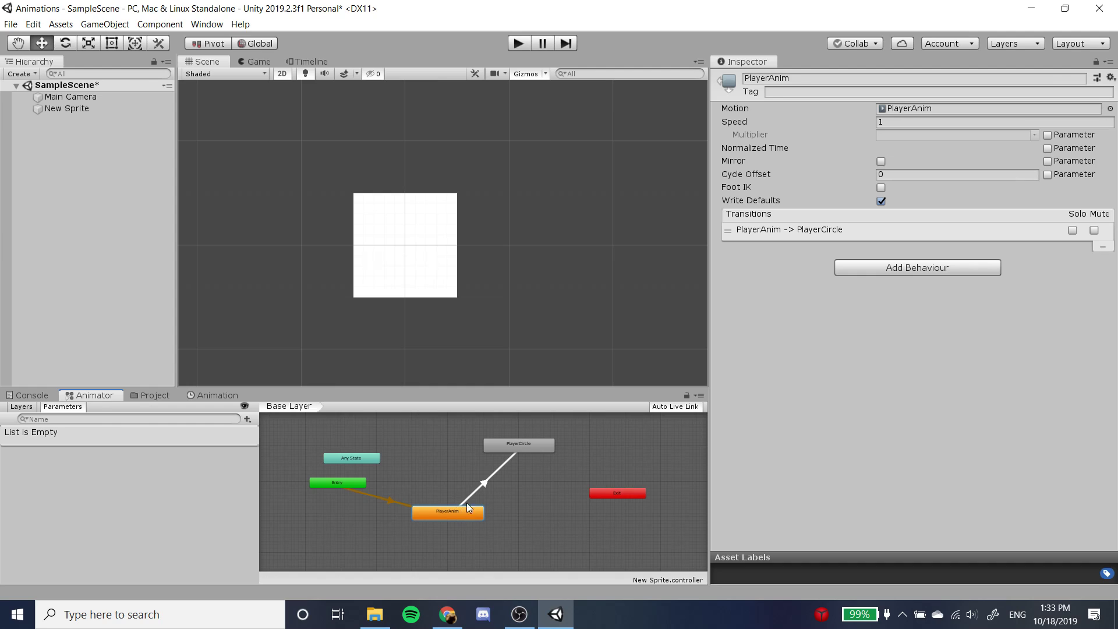
{"action": "mouse_move", "coordinate": [467, 514]}
{"action": "left_mouse_down"}
{"action": "mouse_move", "coordinate": [449, 517]}
{"action": "mouse_move", "coordinate": [461, 512]}
{"action": "left_mouse_up"}
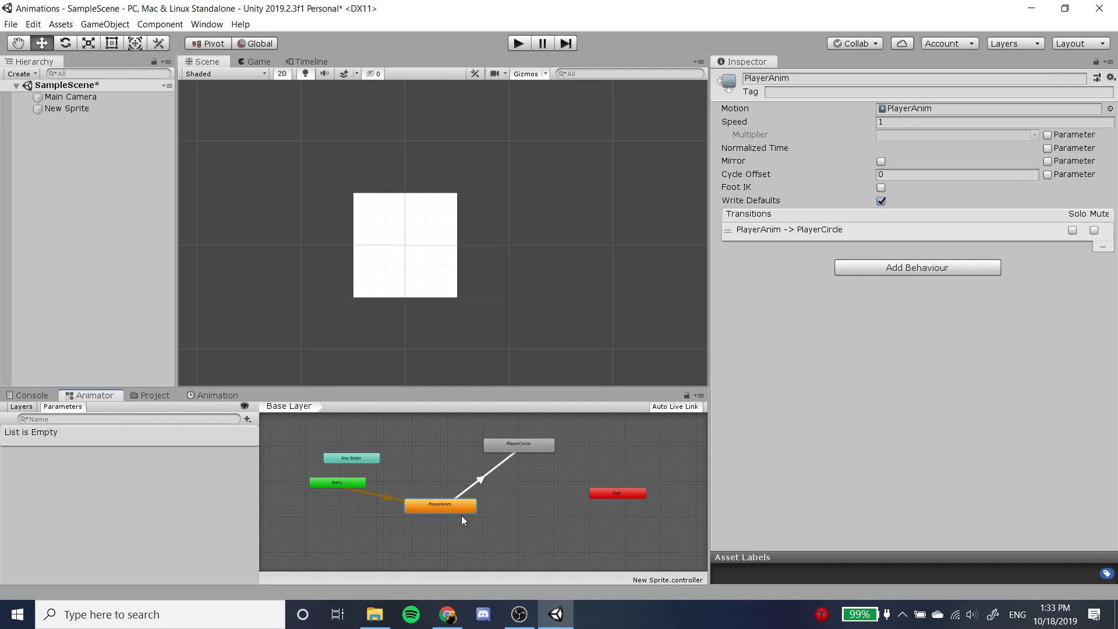
Step: Run the scene to test the PlayerAnim to PlayerCircle transition, then stop it and nudge PlayerCircle slightly in the graph
{"action": "left_click", "coordinate": [520, 44]}
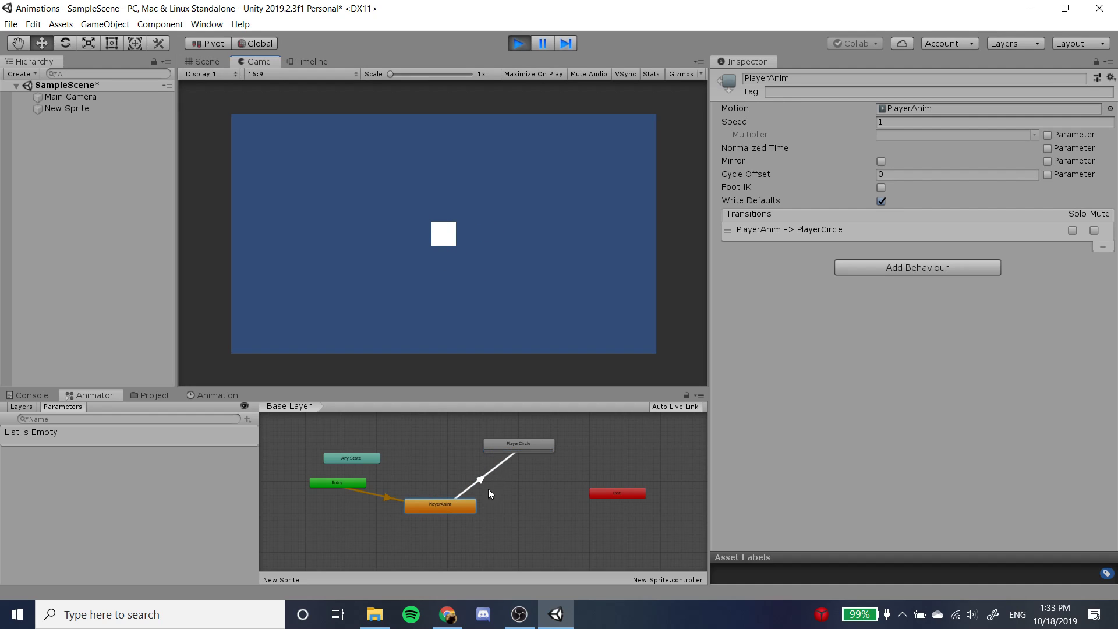
{"action": "left_click", "coordinate": [519, 43]}
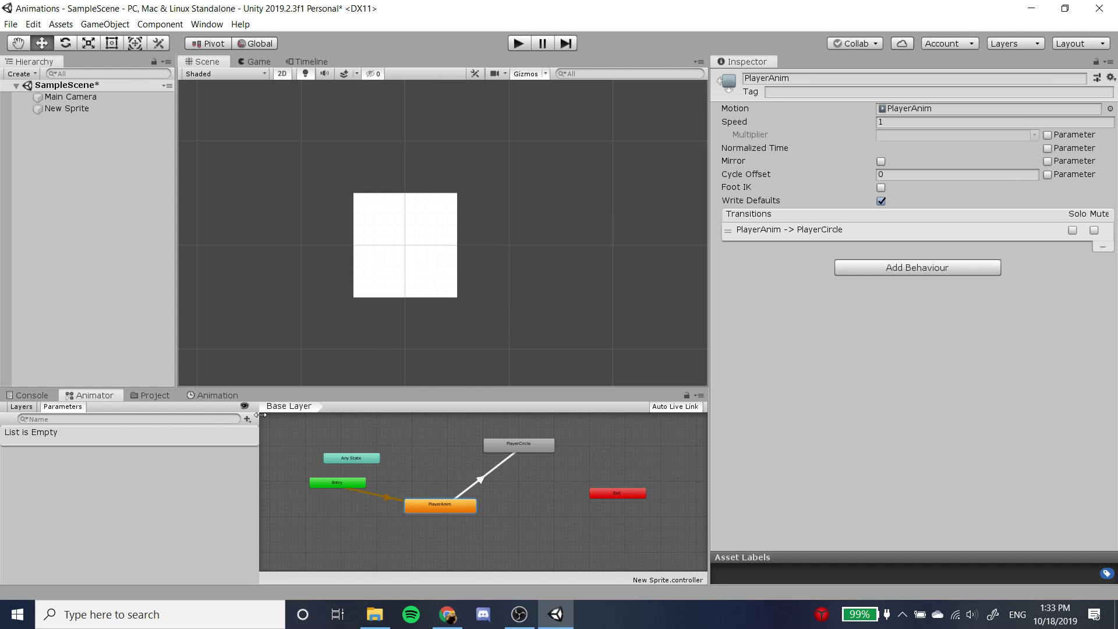
{"action": "mouse_move", "coordinate": [535, 446]}
{"action": "left_mouse_down"}
{"action": "mouse_move", "coordinate": [554, 446]}
{"action": "mouse_move", "coordinate": [524, 441]}
{"action": "left_mouse_up"}
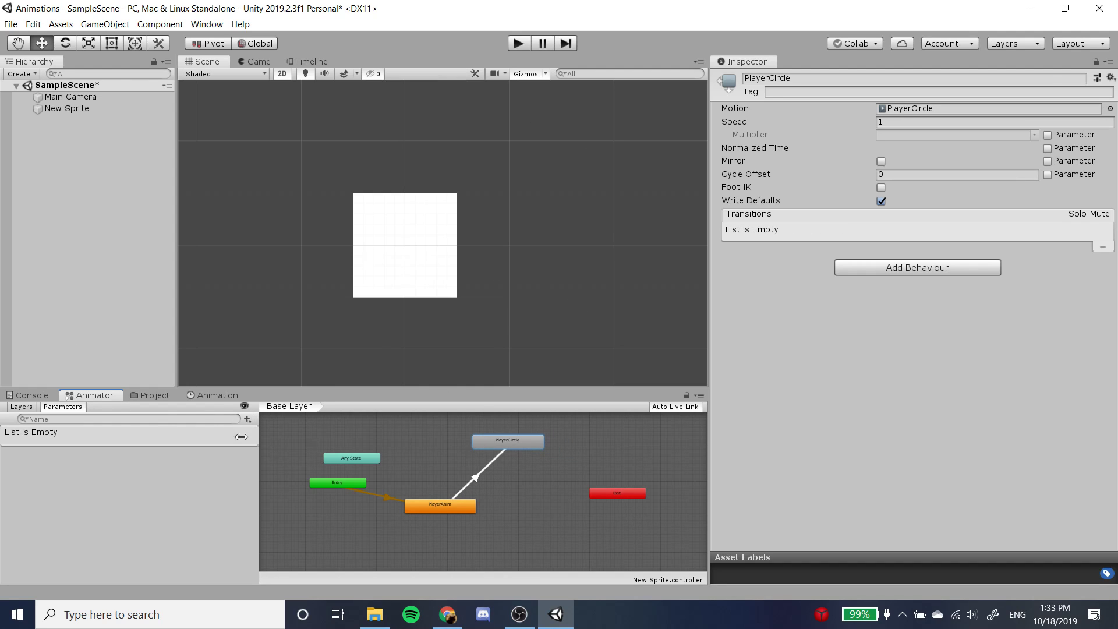
Step: Record a Position keyframe at frame 10 of the PlayerCircle clip, moving New Sprite to about X -1.28, Y -0.92
{"action": "left_click", "coordinate": [214, 396]}
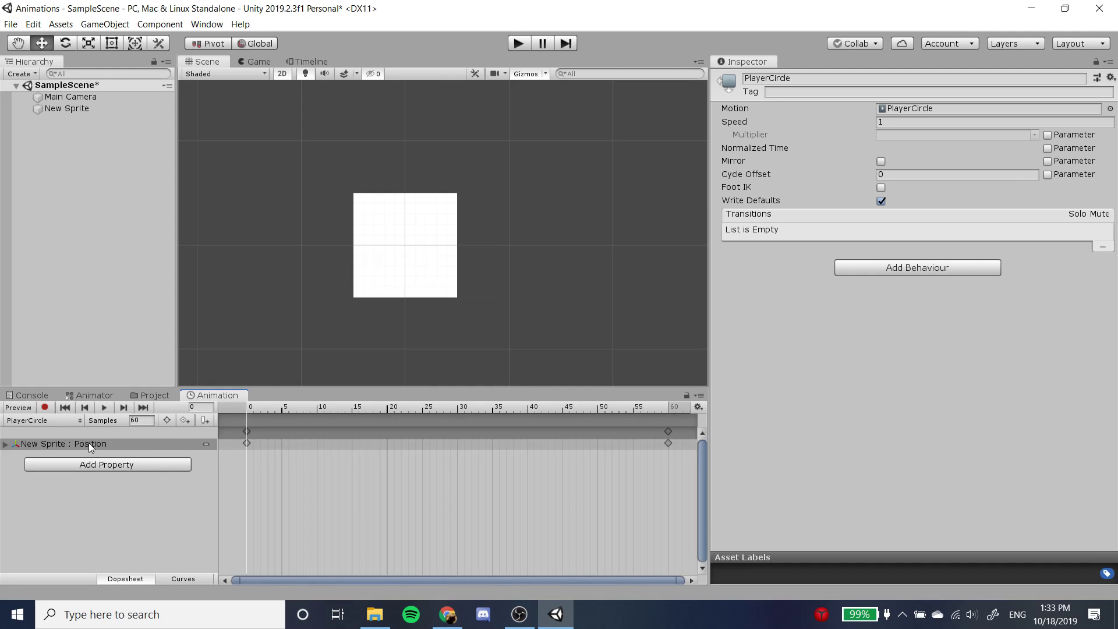
{"action": "left_click", "coordinate": [45, 407]}
{"action": "left_click", "coordinate": [100, 110]}
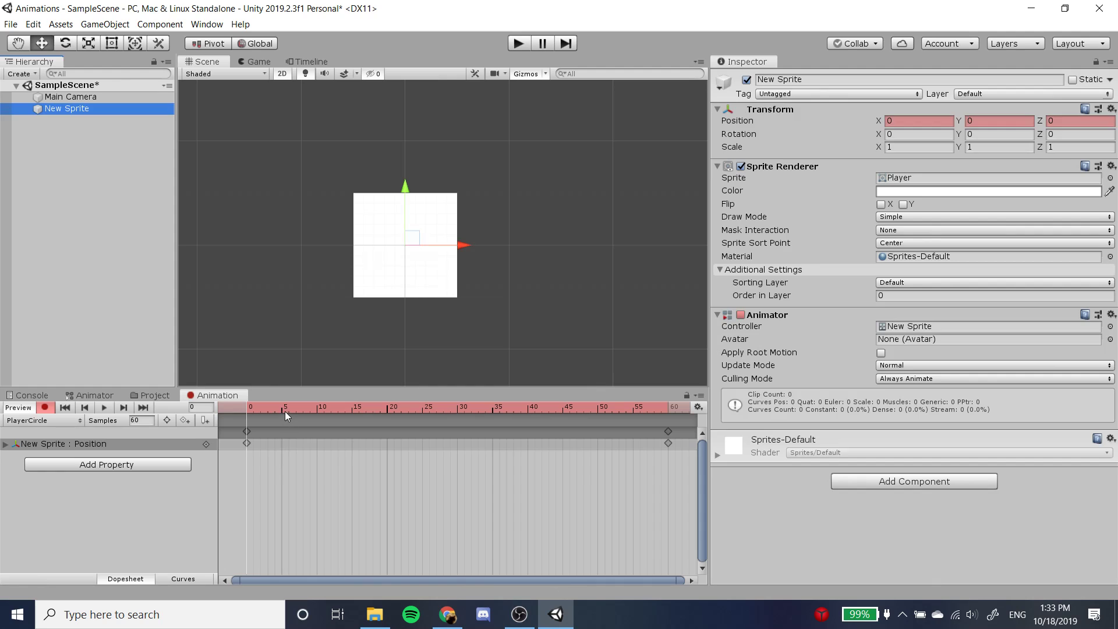
{"action": "left_click_drag", "start_coordinate": [284, 411], "coordinate": [316, 407]}
{"action": "left_click_drag", "start_coordinate": [412, 238], "coordinate": [279, 333]}
Step: Record further PlayerCircle Position keyframes at frames 21, 30 and 45, with New Sprite at X 1.73, Y 0.65 on frame 45
{"action": "scroll", "coordinate": [501, 280], "scroll_direction": "down", "scroll_amount": 2}
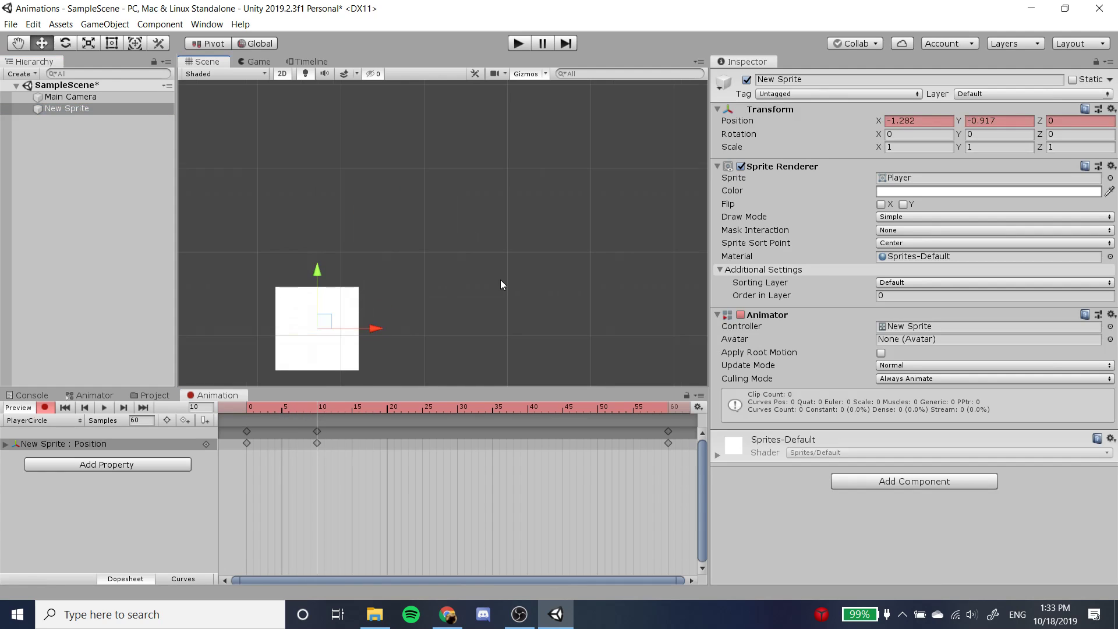
{"action": "scroll", "coordinate": [500, 280], "scroll_direction": "down", "scroll_amount": 2}
{"action": "left_click", "coordinate": [395, 410]}
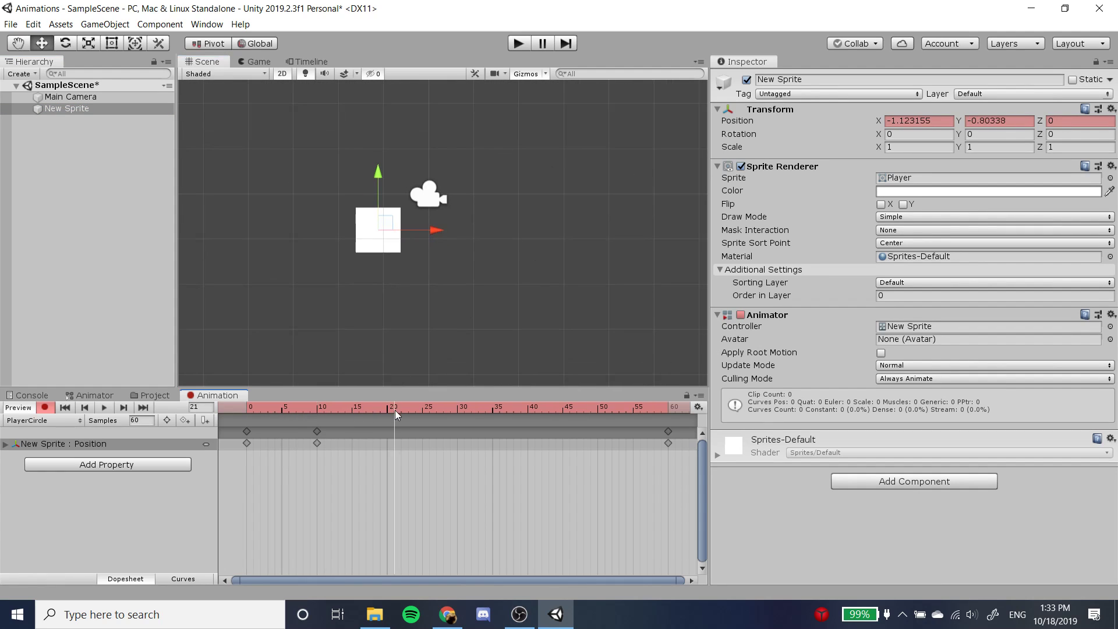
{"action": "left_click_drag", "start_coordinate": [389, 226], "coordinate": [518, 182]}
{"action": "left_click", "coordinate": [458, 410]}
{"action": "left_click", "coordinate": [562, 408]}
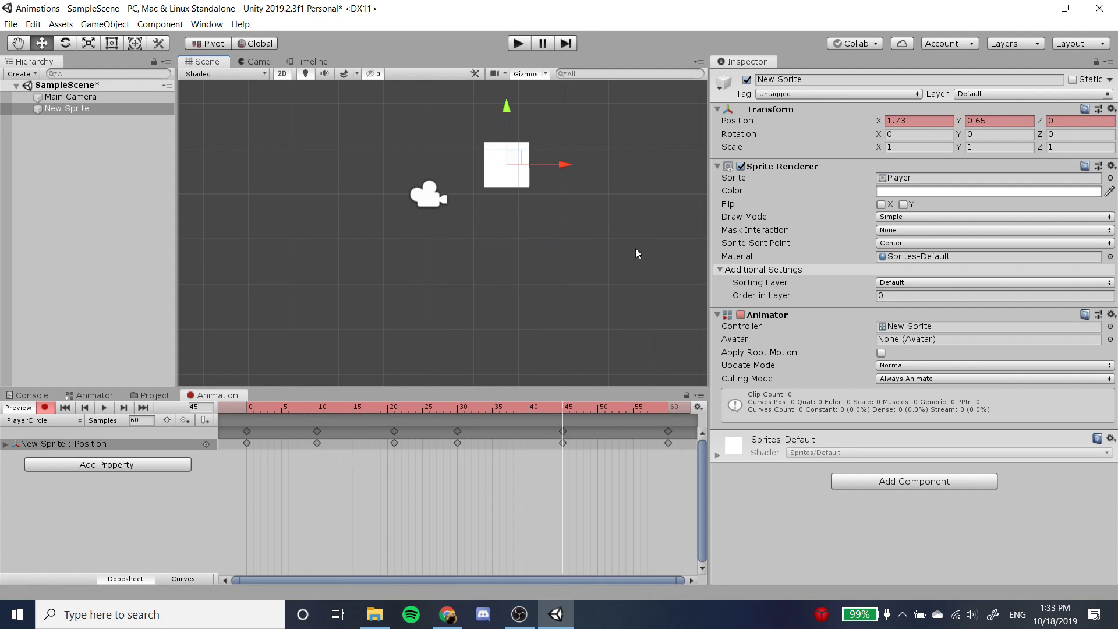
Step: Preview the PlayerCircle clip, and run the scene while watching the states switch in the Animator
{"action": "left_click", "coordinate": [107, 403]}
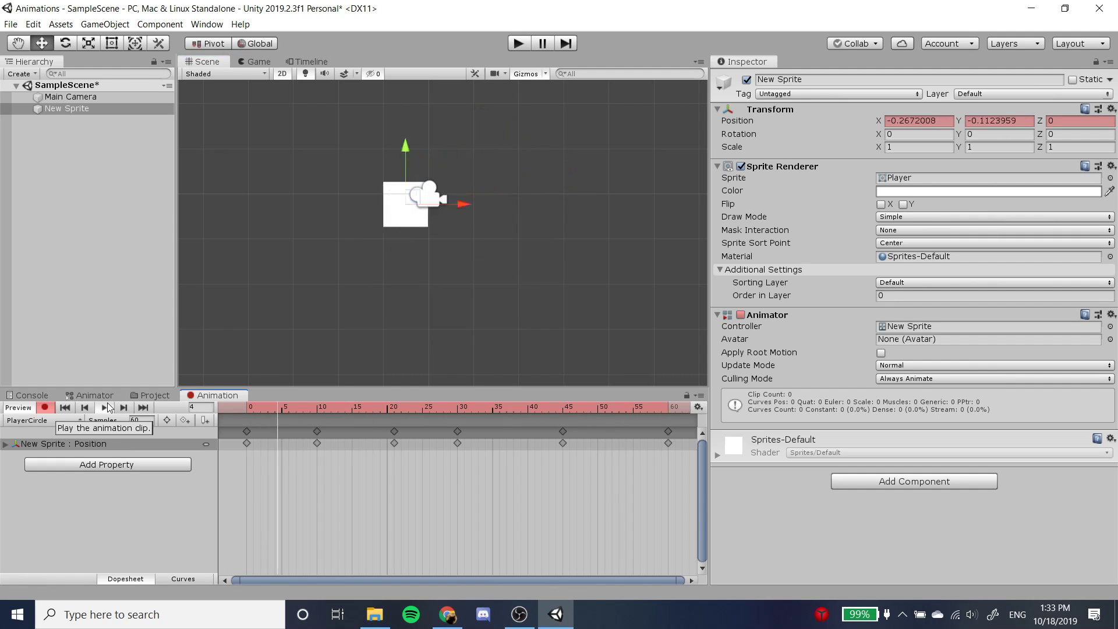
{"action": "left_click", "coordinate": [107, 403]}
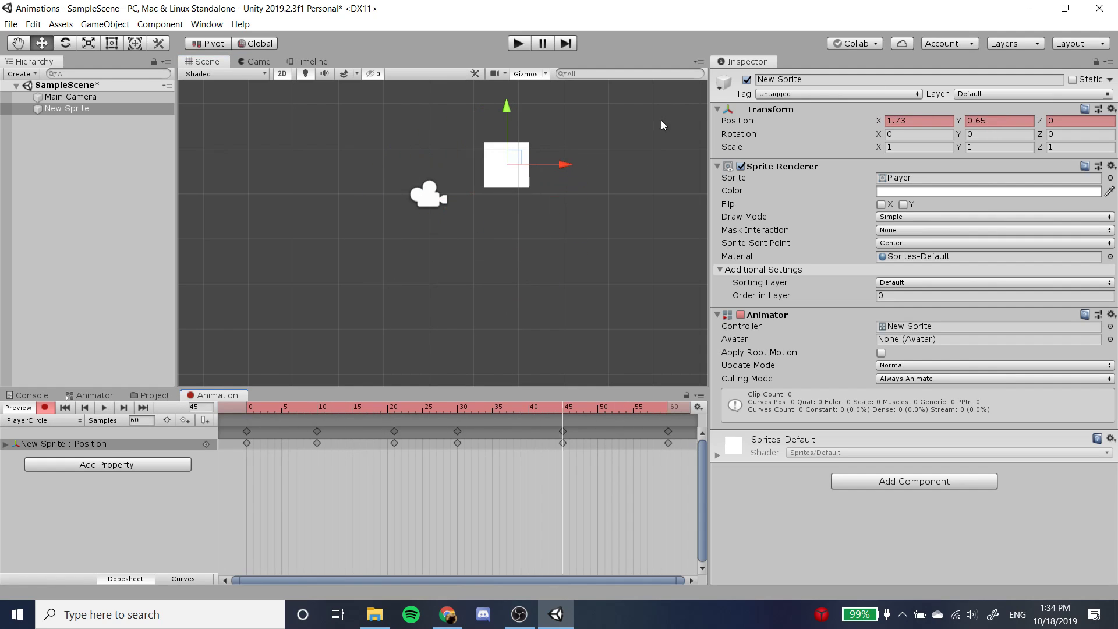
{"action": "left_click", "coordinate": [519, 43]}
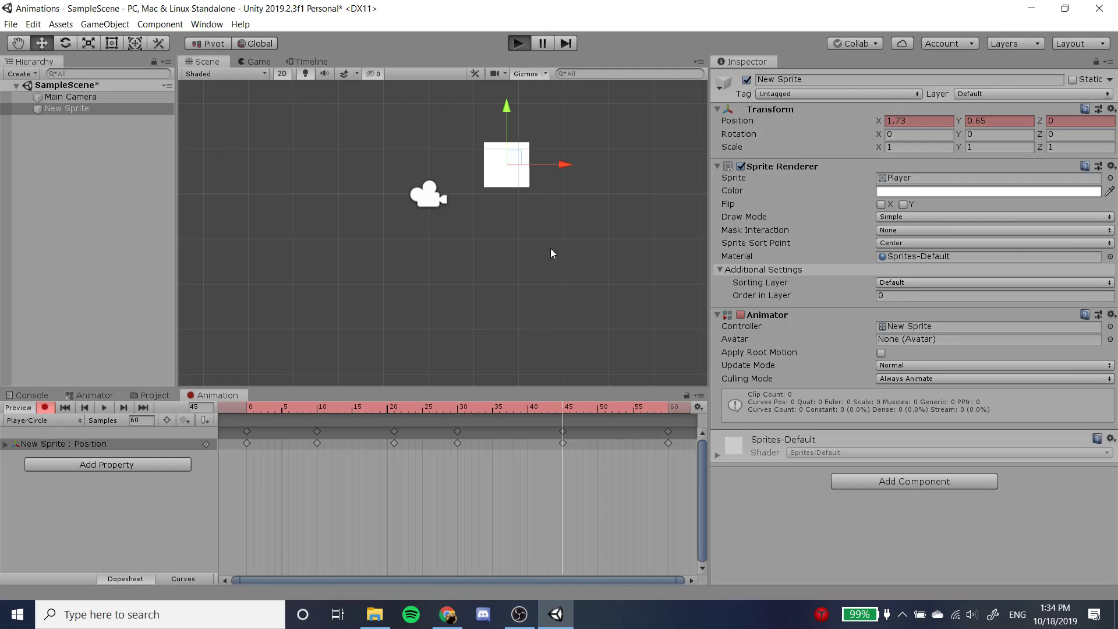
{"action": "left_click", "coordinate": [106, 396]}
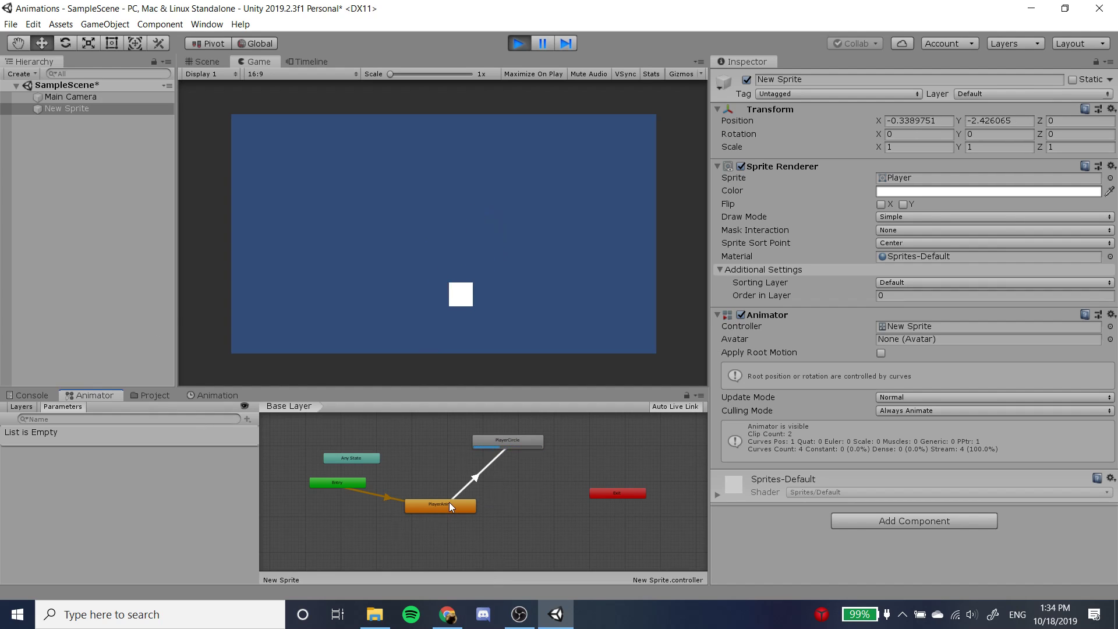
{"action": "key", "text": "ctrl+p"}
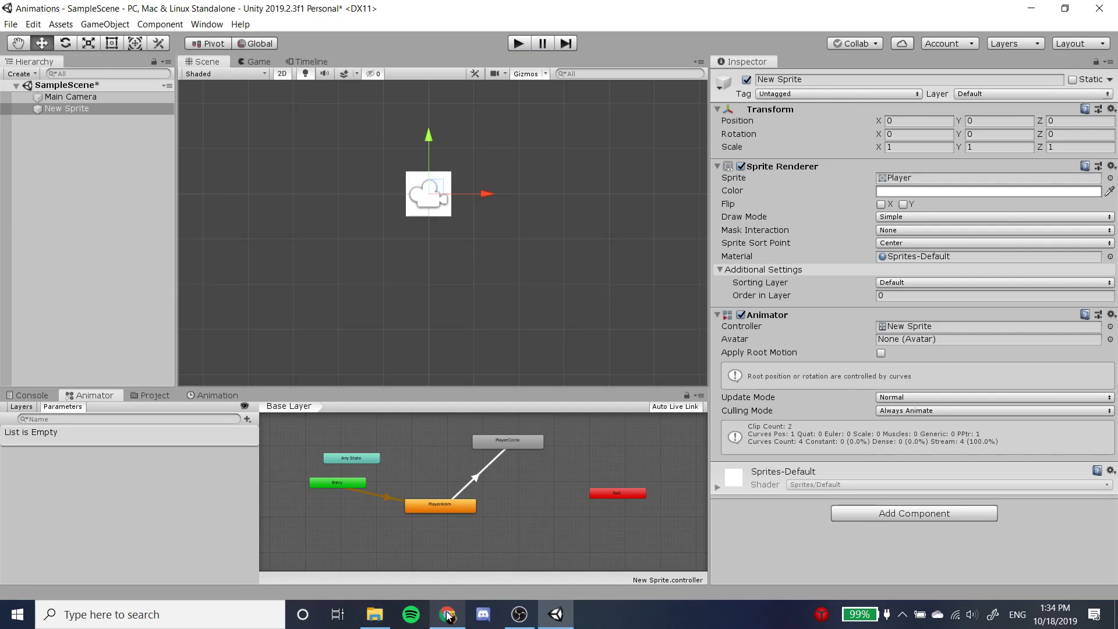
{"action": "mouse_move", "coordinate": [449, 616]}
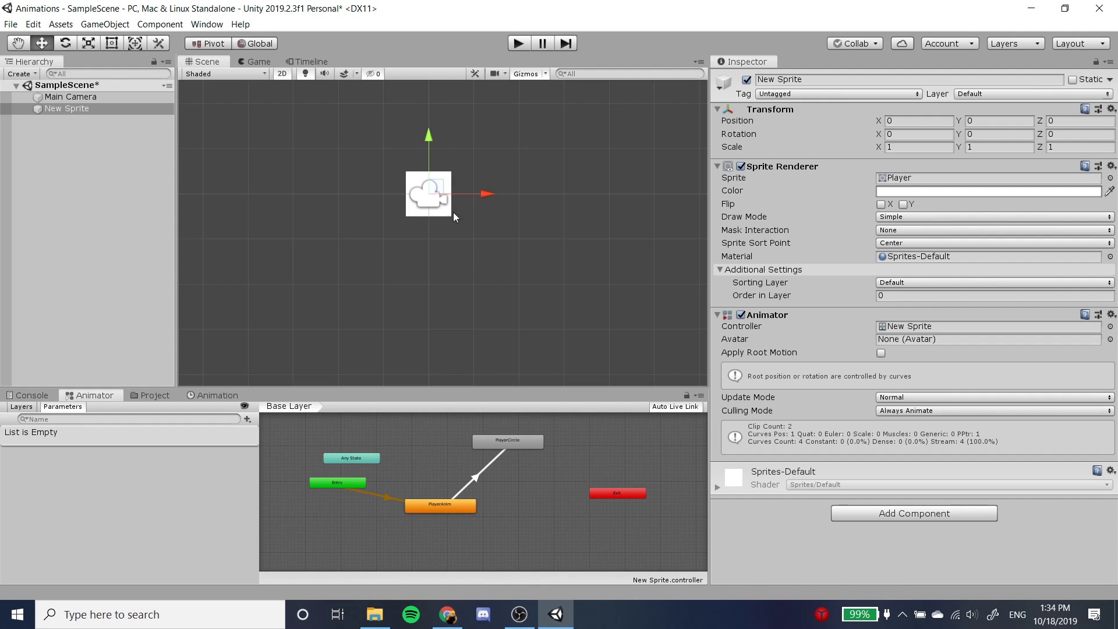
{"action": "scroll", "coordinate": [443, 282], "scroll_direction": "up", "scroll_amount": 1}
{"action": "scroll", "coordinate": [502, 227], "scroll_direction": "down", "scroll_amount": 3}
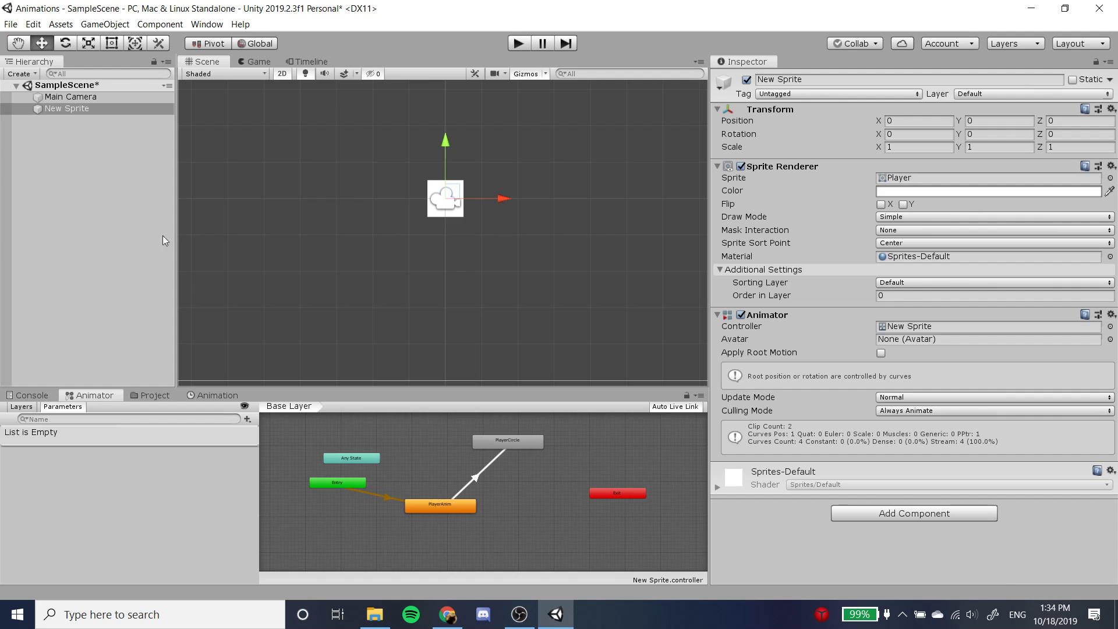
Step: Add an unassigned condition to the PlayerAnim to PlayerCircle transition and look over the Animator parameter types available
{"action": "left_click", "coordinate": [476, 478]}
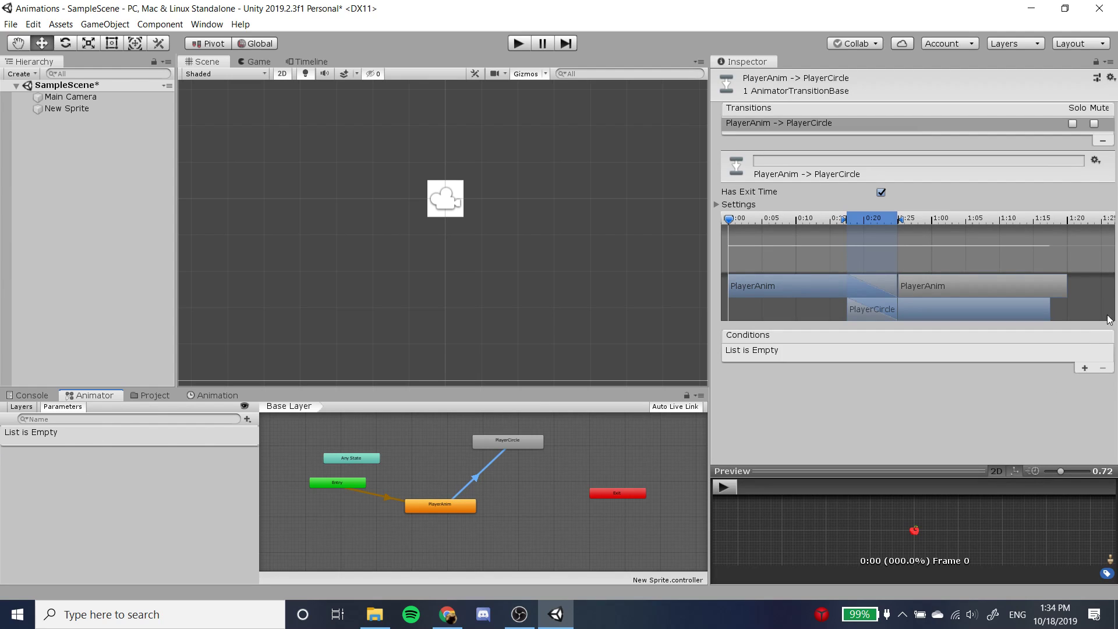
{"action": "left_click", "coordinate": [1084, 367]}
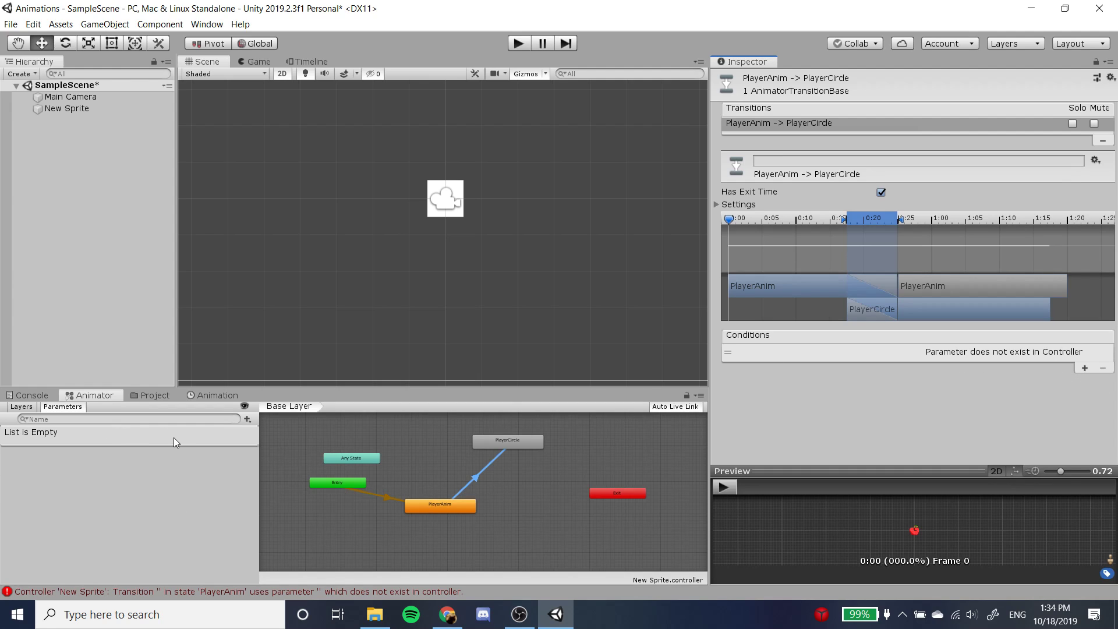
{"action": "left_click", "coordinate": [247, 419]}
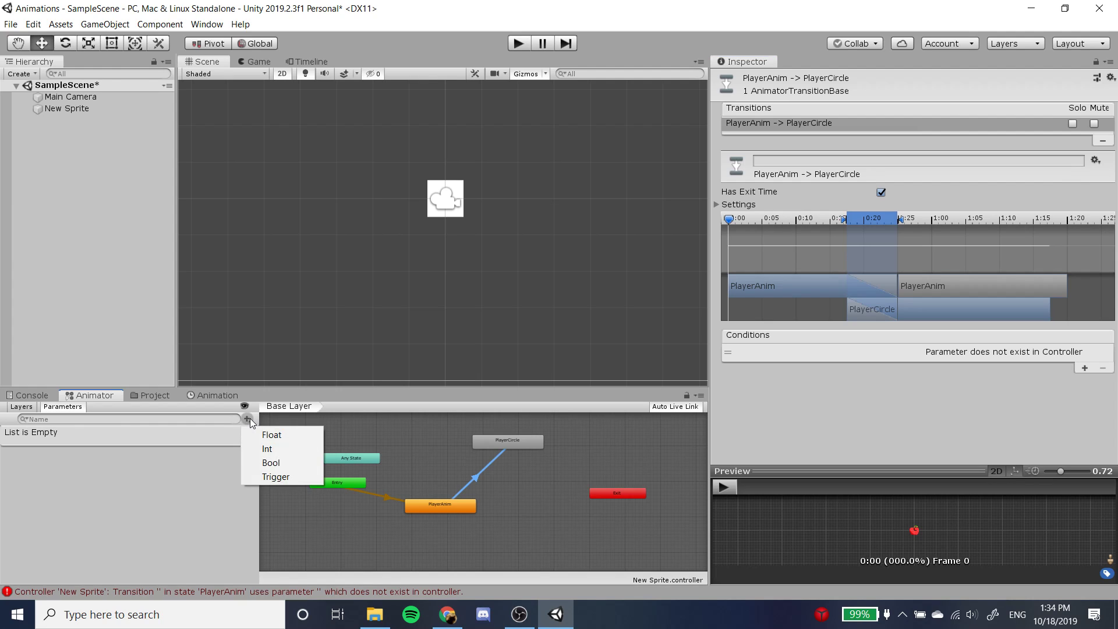
{"action": "left_click", "coordinate": [248, 419]}
{"action": "left_click", "coordinate": [247, 418]}
{"action": "left_click", "coordinate": [169, 435]}
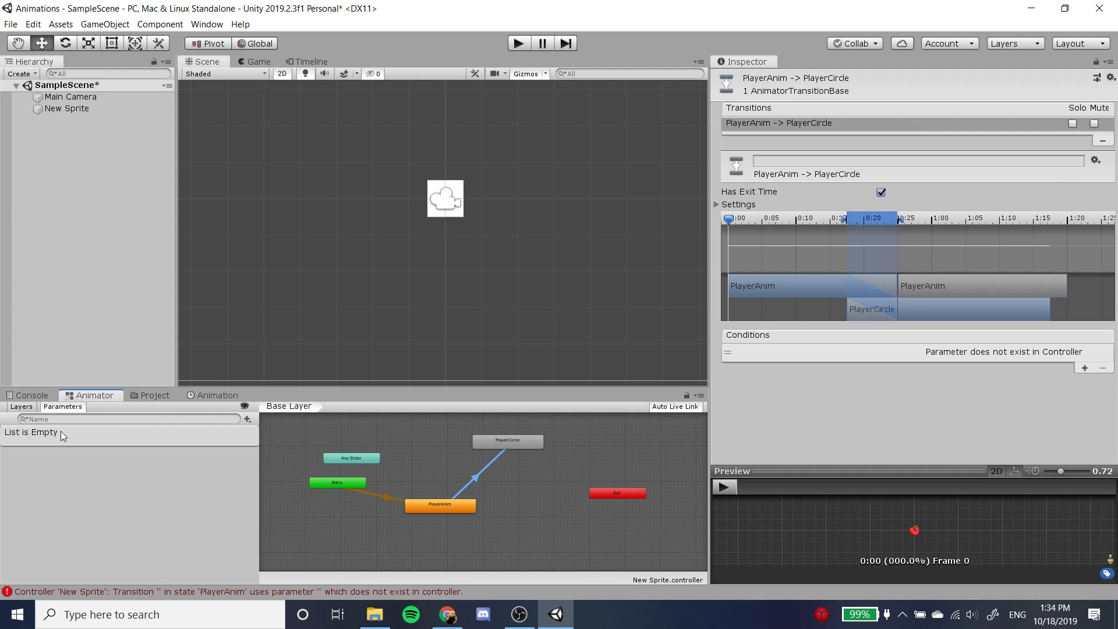
Step: Create a Bool parameter named IsCircling and set the PlayerAnim to PlayerCircle transition's condition to IsCircling true
{"action": "left_click", "coordinate": [248, 419]}
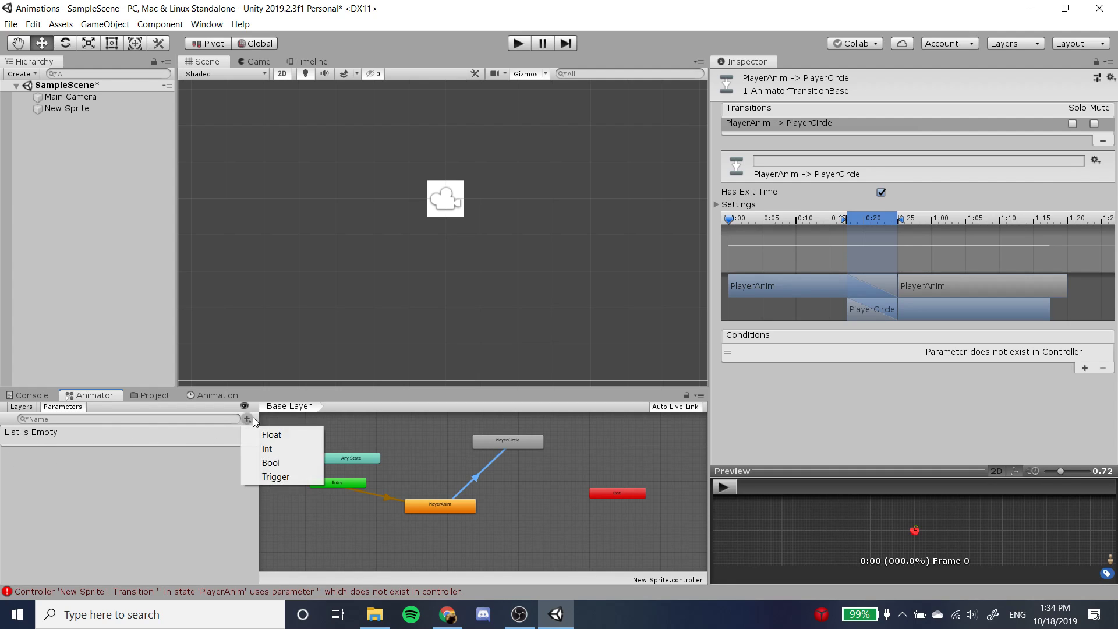
{"action": "left_click", "coordinate": [278, 463]}
{"action": "type", "text": "IsCircling"}
{"action": "key", "text": "Return"}
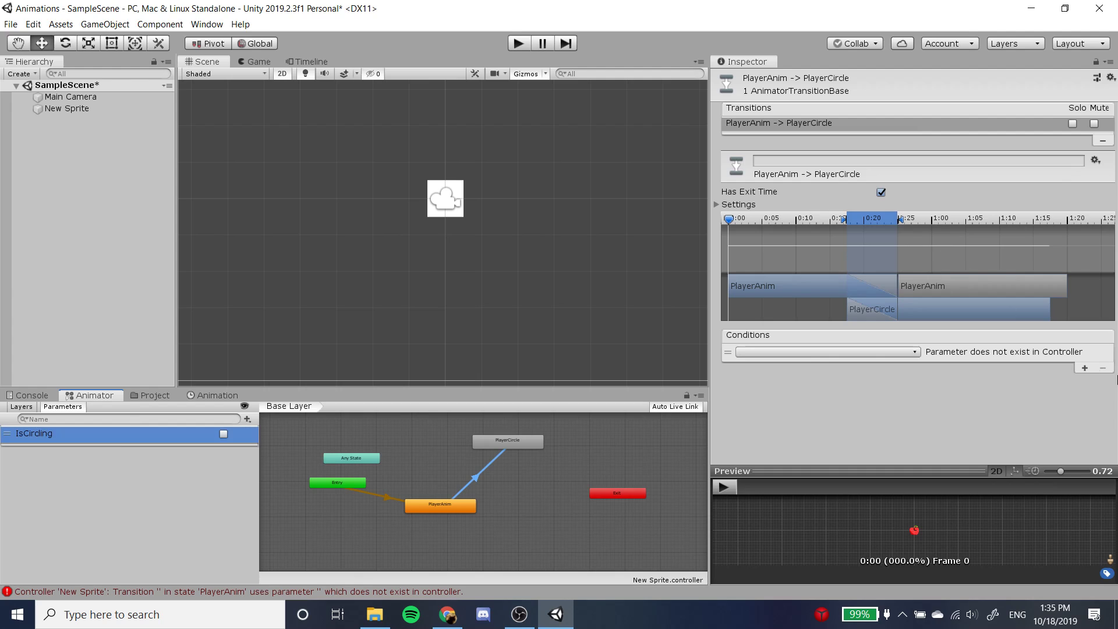
{"action": "left_click", "coordinate": [892, 352]}
{"action": "left_click", "coordinate": [868, 399]}
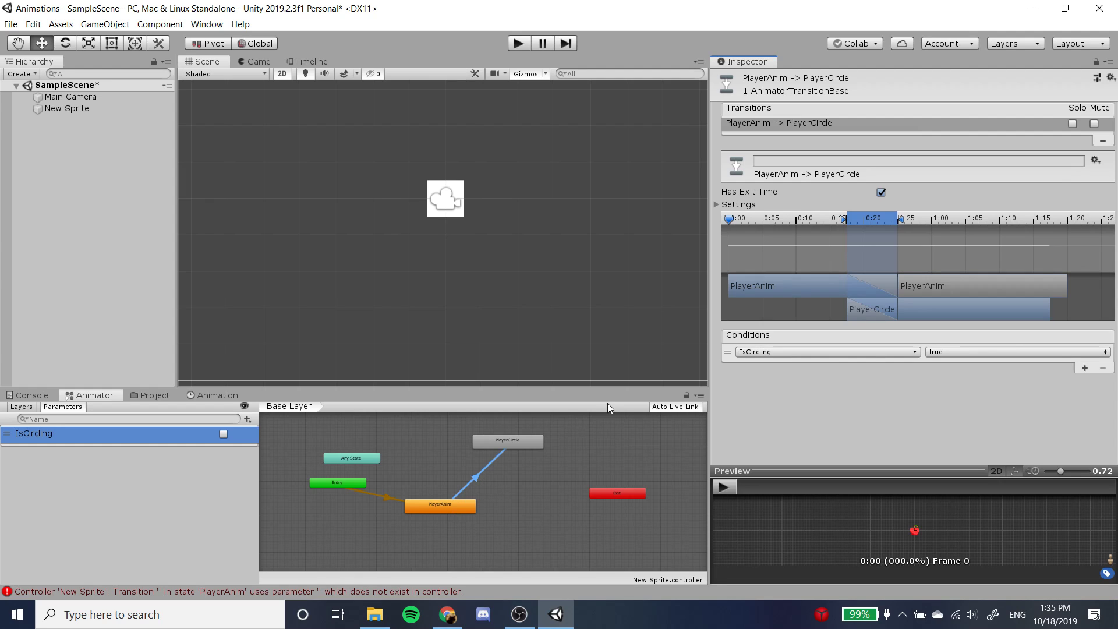
Step: Make a return transition from the PlayerCircle state to the PlayerAnim state
{"action": "left_click_drag", "start_coordinate": [516, 442], "coordinate": [505, 439]}
{"action": "right_click", "coordinate": [507, 440]}
{"action": "left_click", "coordinate": [530, 448]}
{"action": "left_click", "coordinate": [431, 502]}
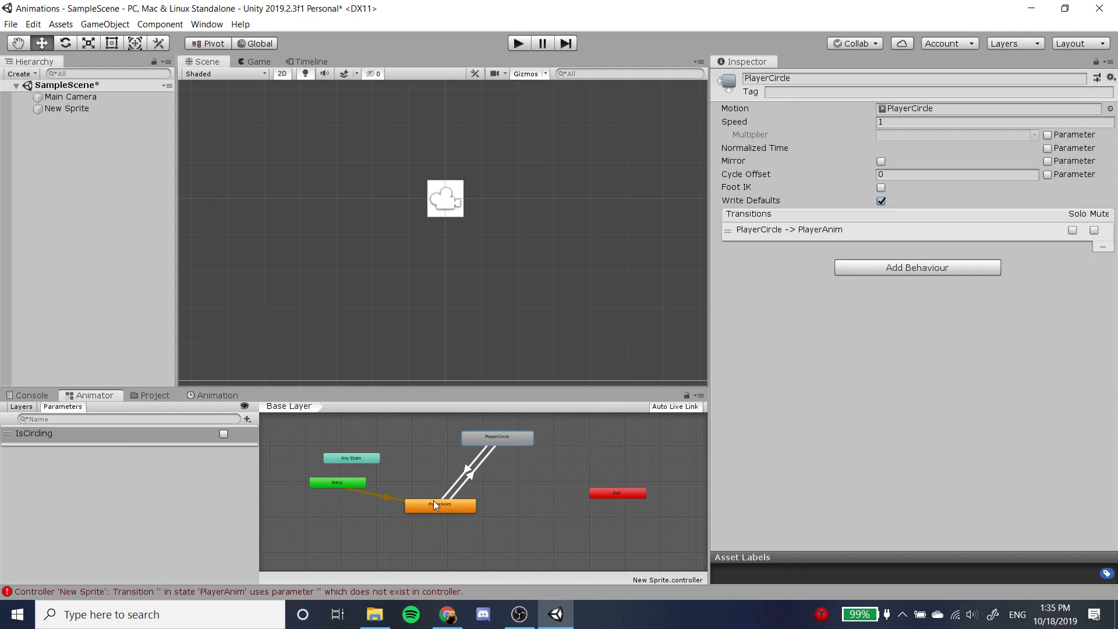
Step: Add a condition to the PlayerCircle to PlayerAnim transition requiring IsCircling to be false
{"action": "left_click", "coordinate": [470, 470]}
{"action": "left_click", "coordinate": [1084, 368]}
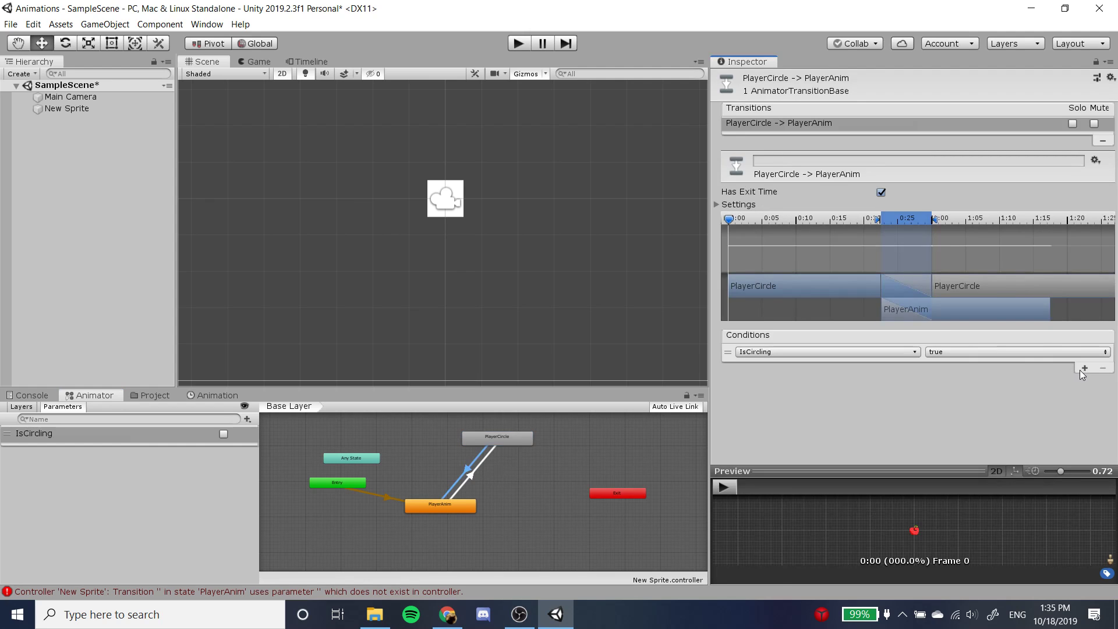
{"action": "left_click", "coordinate": [993, 353]}
{"action": "left_click", "coordinate": [955, 380]}
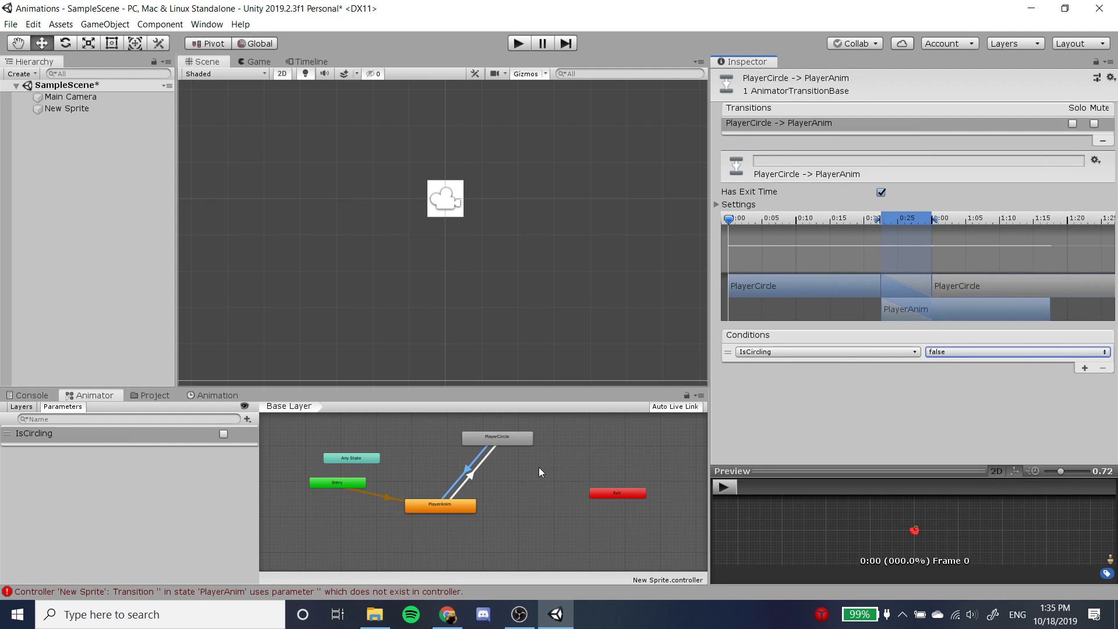
Step: Examine the PlayerAnim and PlayerCircle states and the conditions on the two transitions between them
{"action": "left_click", "coordinate": [540, 467]}
{"action": "left_click", "coordinate": [469, 504]}
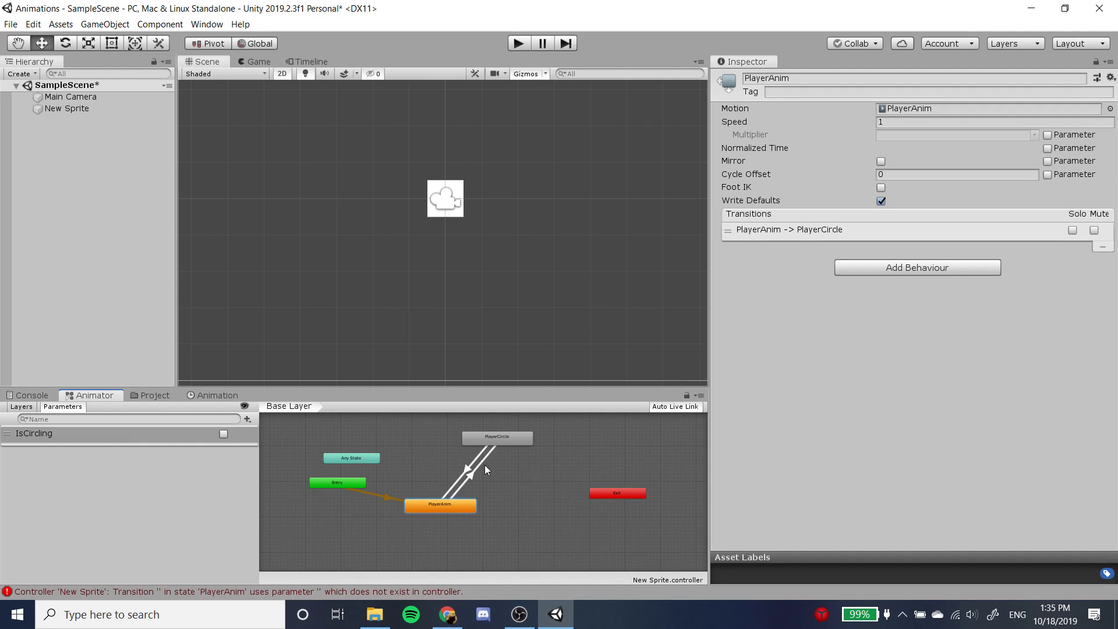
{"action": "left_click", "coordinate": [518, 442]}
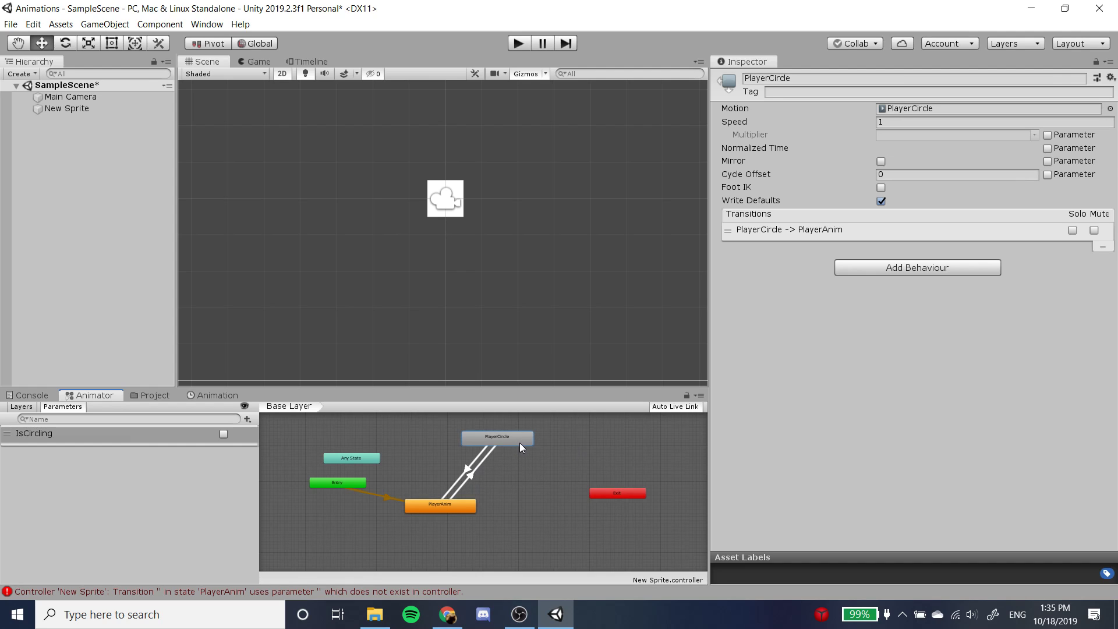
{"action": "right_click", "coordinate": [470, 503]}
{"action": "left_click", "coordinate": [500, 507]}
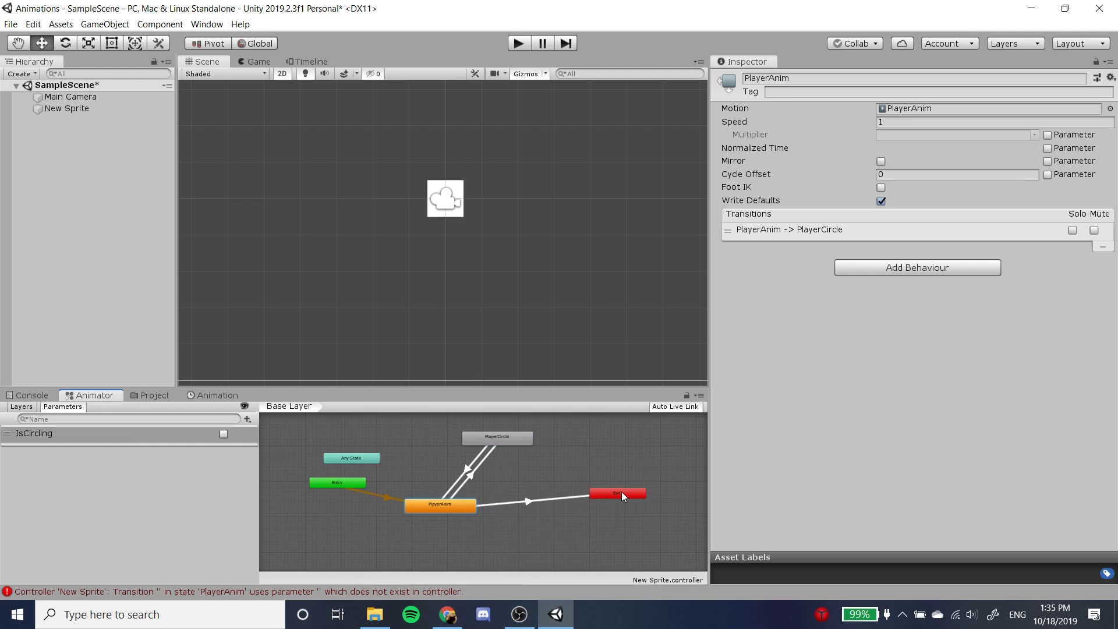
{"action": "left_click", "coordinate": [339, 483]}
{"action": "left_click", "coordinate": [471, 475]}
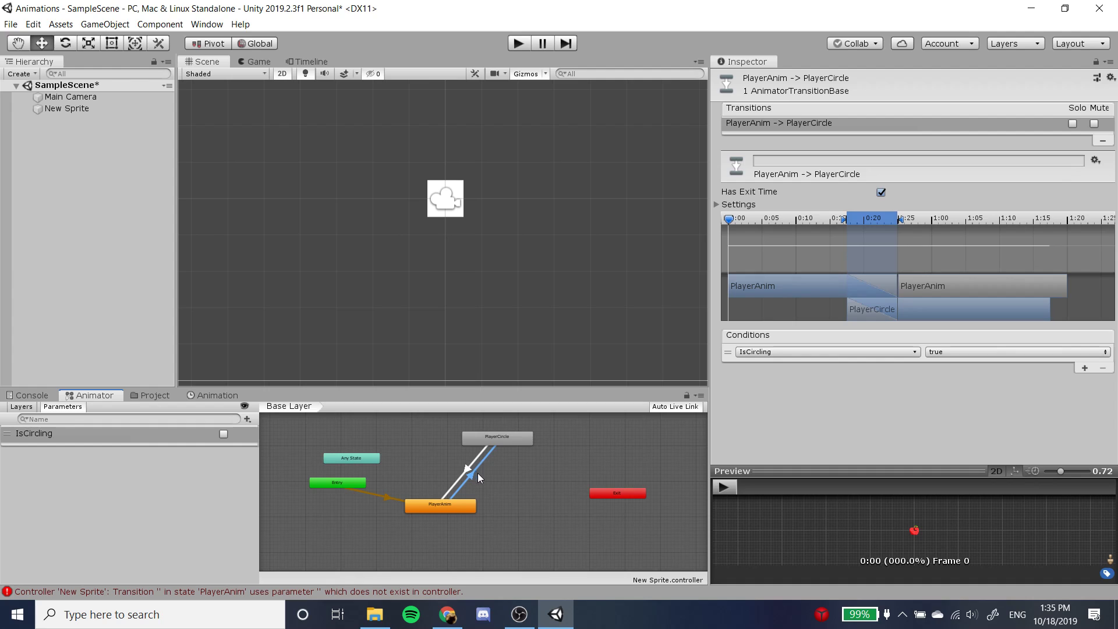
{"action": "left_click", "coordinate": [469, 474]}
{"action": "left_click", "coordinate": [471, 476]}
{"action": "left_click", "coordinate": [466, 468]}
{"action": "left_click", "coordinate": [471, 475]}
{"action": "left_click", "coordinate": [58, 109]}
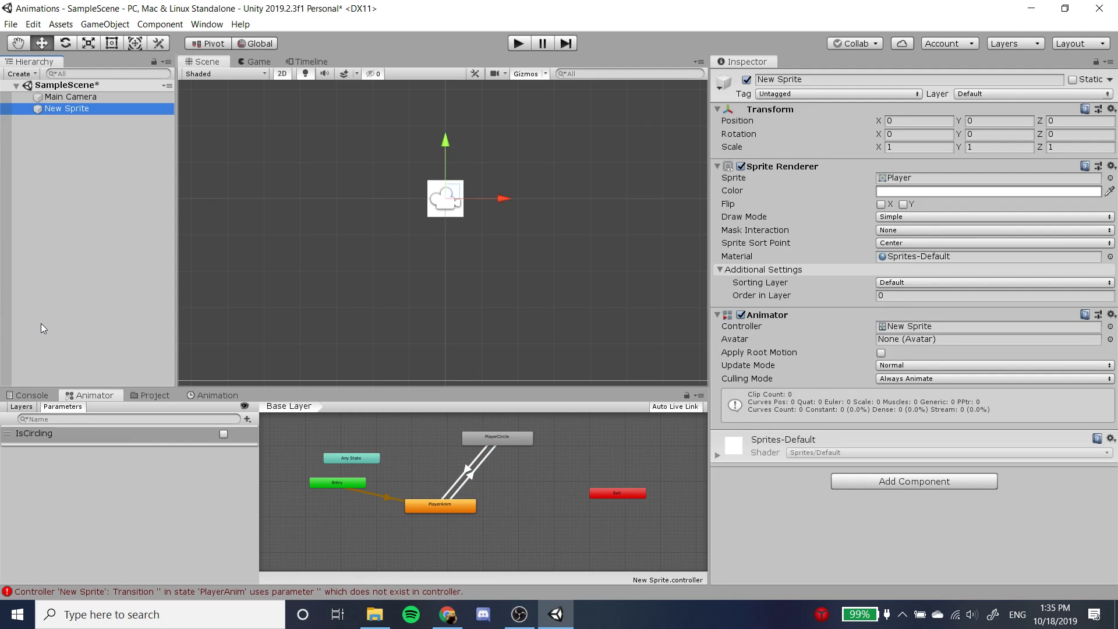
{"action": "left_click", "coordinate": [935, 483]}
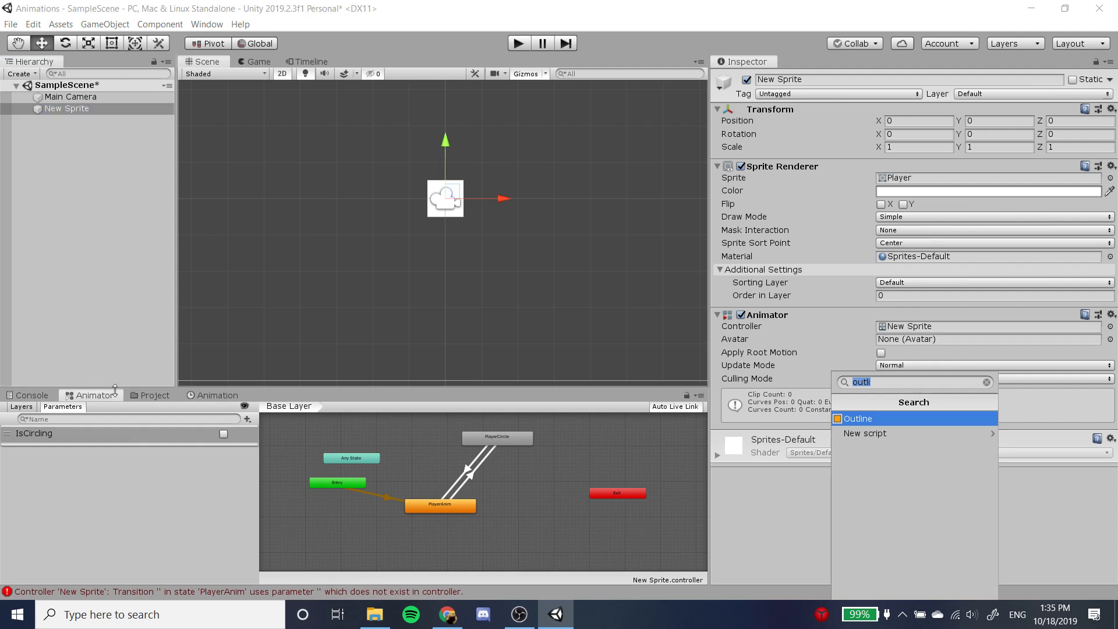
{"action": "left_click", "coordinate": [150, 395]}
Step: Create a C# script named ChangeAnim in the Assets folder and open it in Visual Studio
{"action": "left_click", "coordinate": [154, 396]}
{"action": "right_click", "coordinate": [411, 524]}
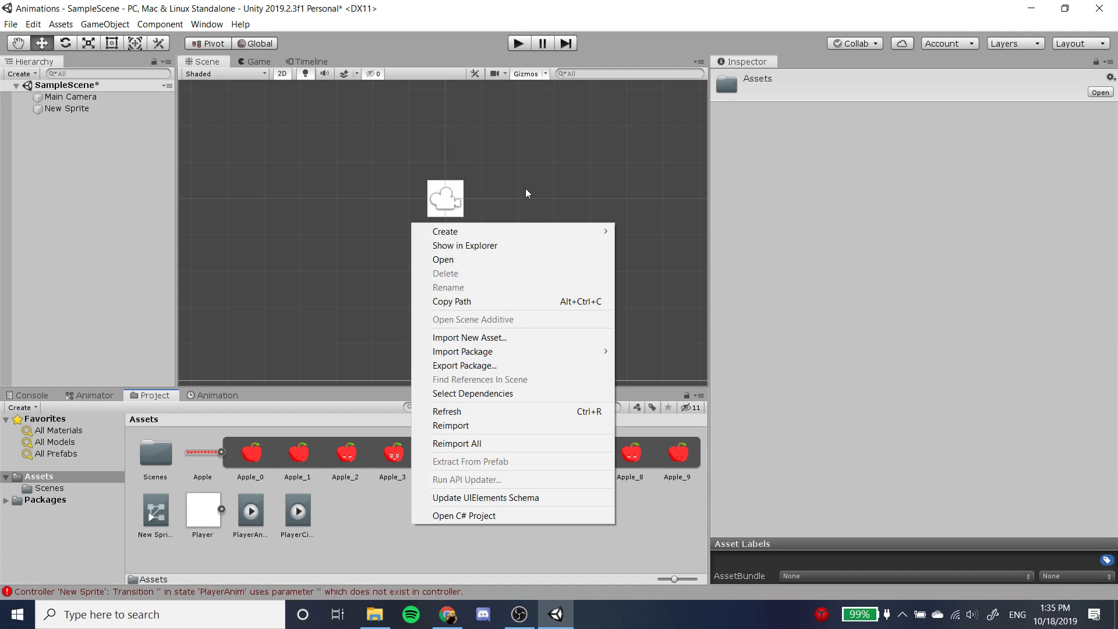
{"action": "mouse_move", "coordinate": [544, 232]}
{"action": "left_click", "coordinate": [709, 146]}
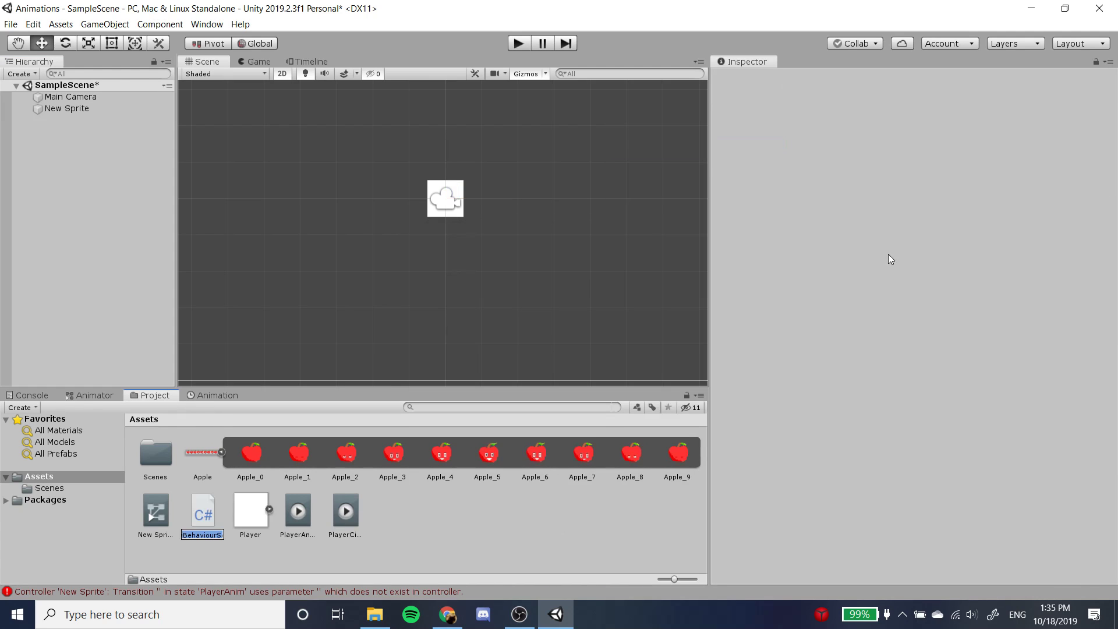
{"action": "type", "text": "ChangeAnim"}
{"action": "key", "text": "Return"}
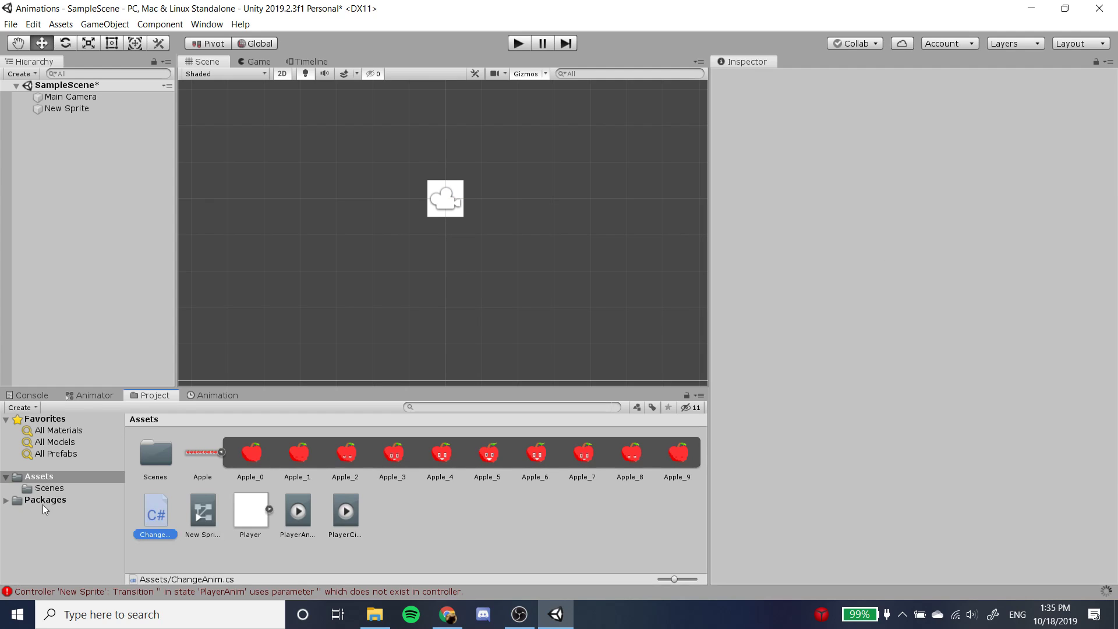
{"action": "double_click", "coordinate": [147, 504]}
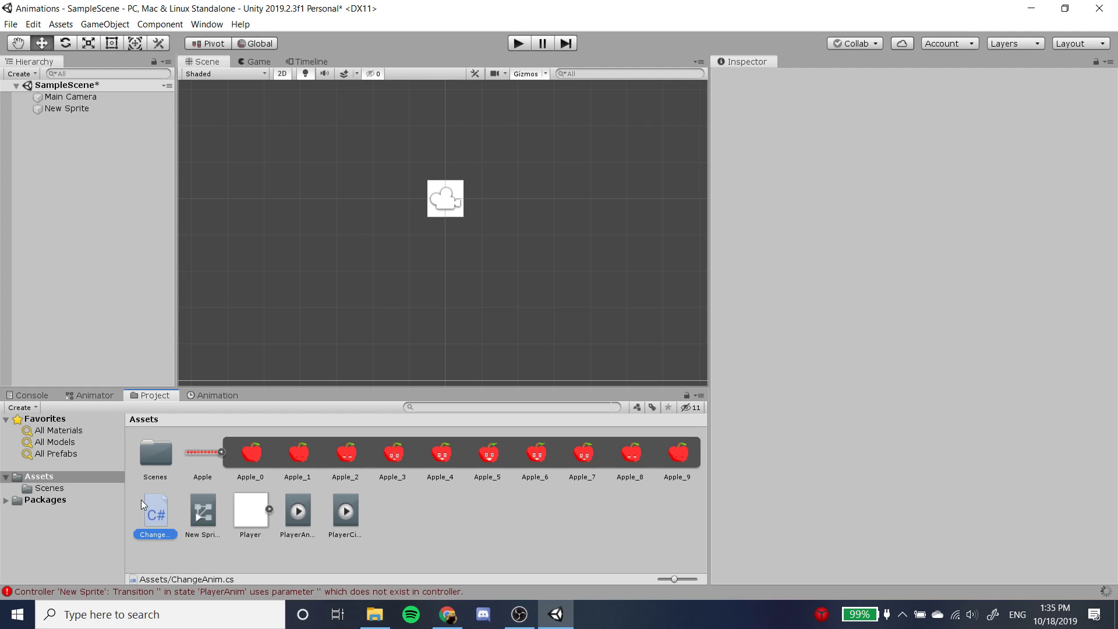
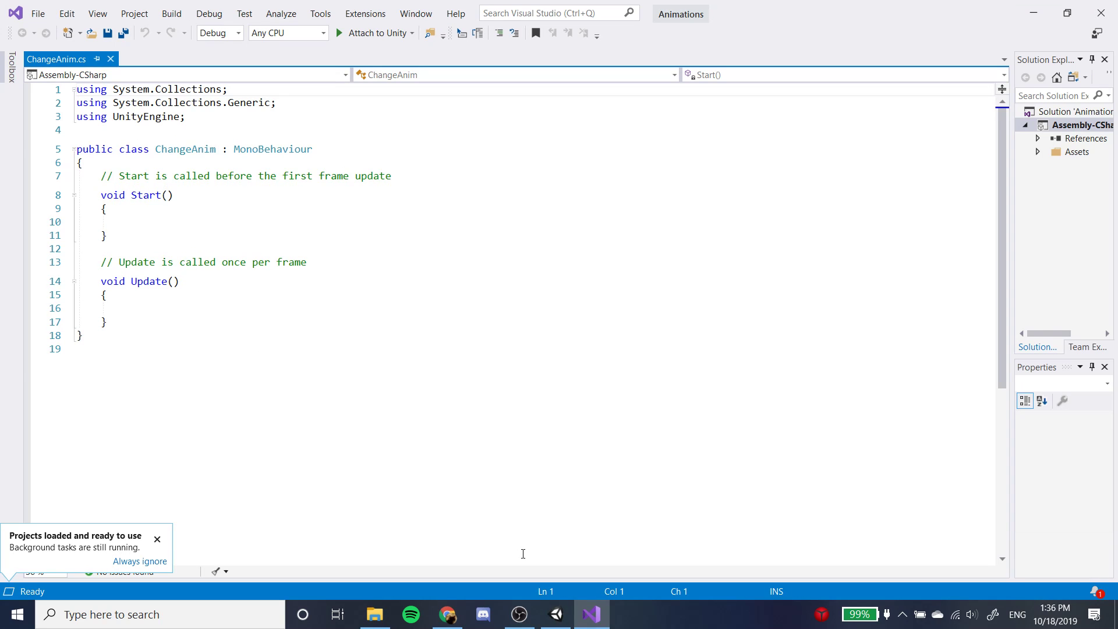
Step: Switch back to Unity and attach the ChangeAnim script to New Sprite
{"action": "left_click", "coordinate": [556, 615]}
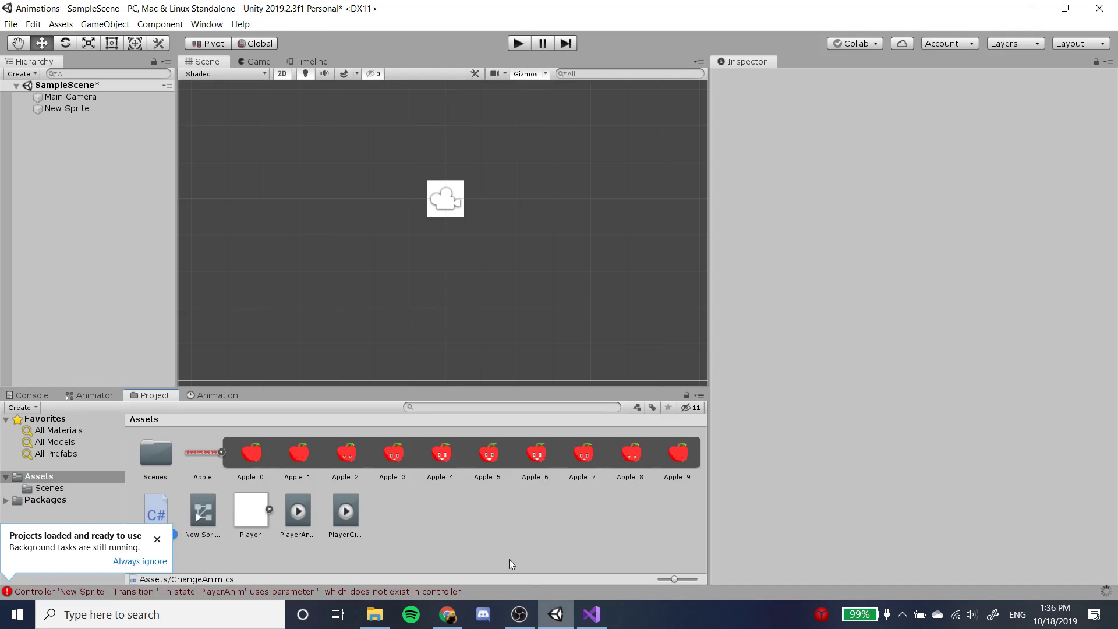
{"action": "left_click_drag", "start_coordinate": [156, 512], "coordinate": [97, 103]}
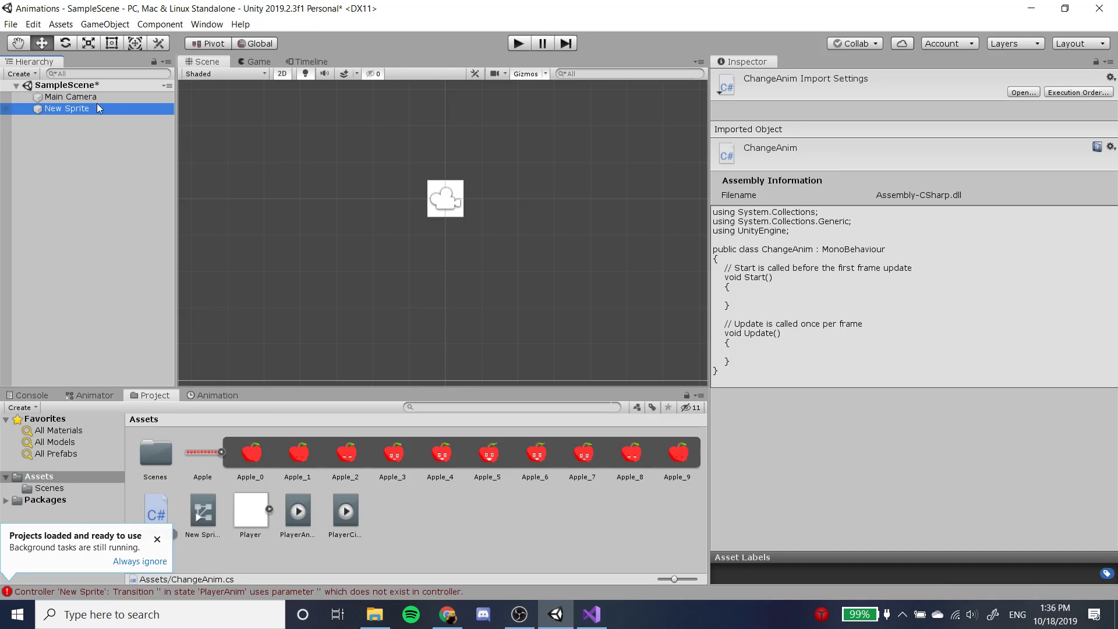
{"action": "left_click", "coordinate": [97, 105]}
{"action": "left_click_drag", "start_coordinate": [155, 503], "coordinate": [845, 531]}
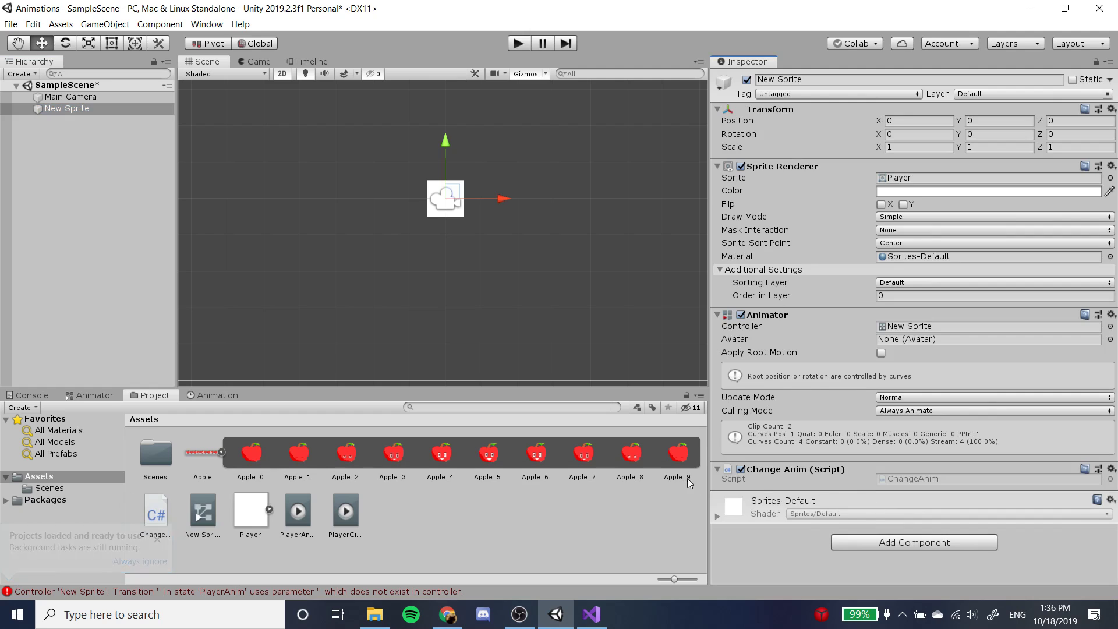
{"action": "left_click", "coordinate": [933, 544]}
{"action": "type", "text": "change"}
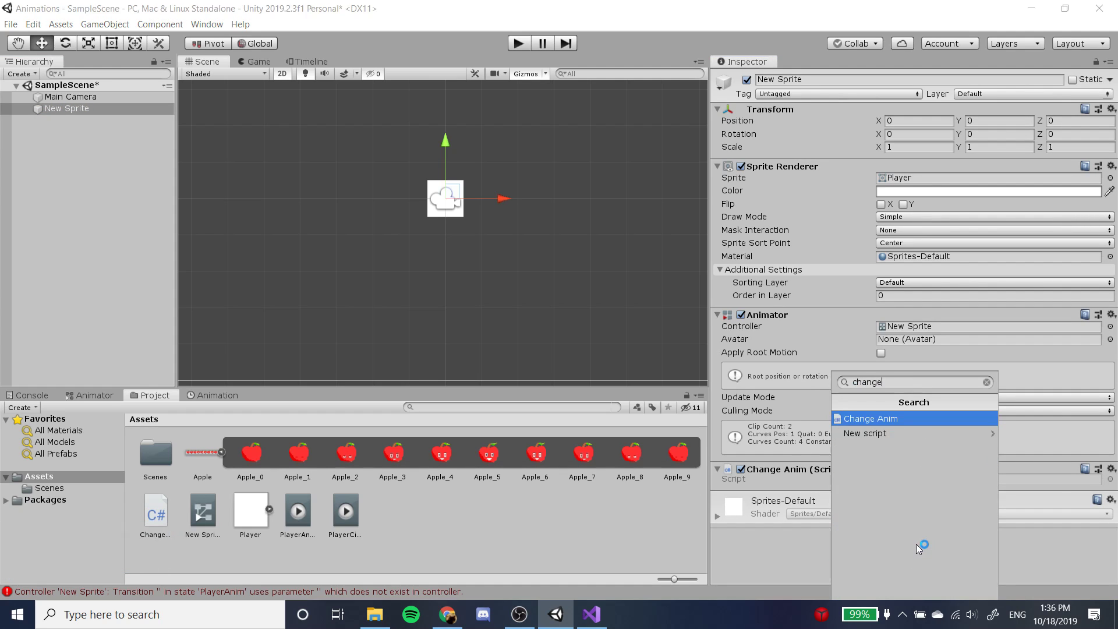
{"action": "key", "text": "Escape"}
{"action": "key", "text": "Escape"}
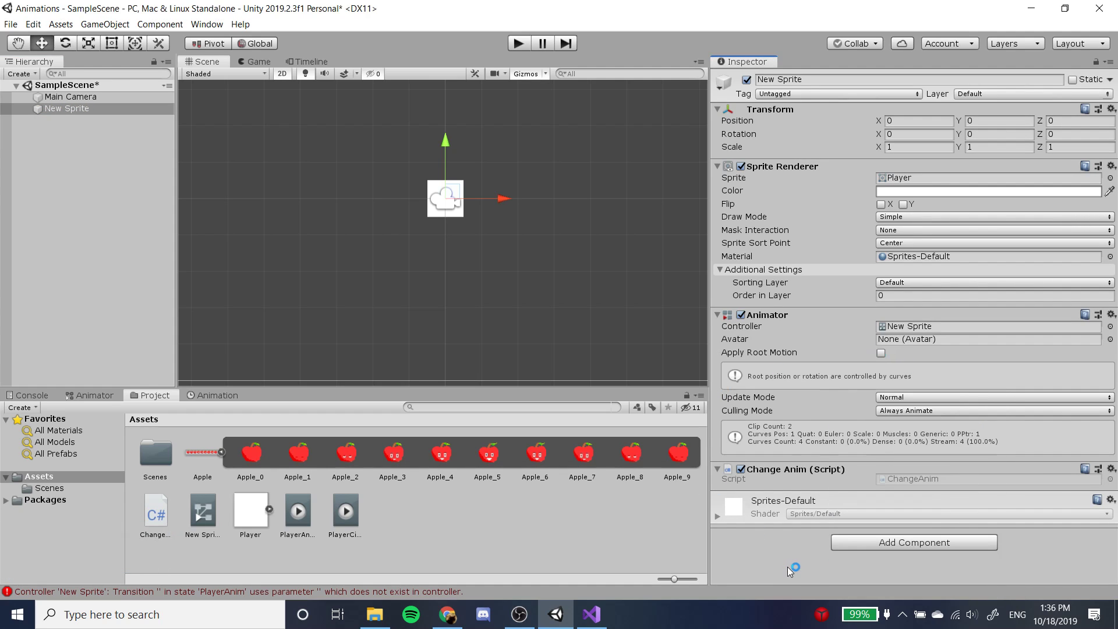
Step: Switch to Visual Studio and begin a bool variable declaration named isHoldingSpace inside the Update method
{"action": "left_click", "coordinate": [592, 615]}
{"action": "left_click", "coordinate": [225, 306]}
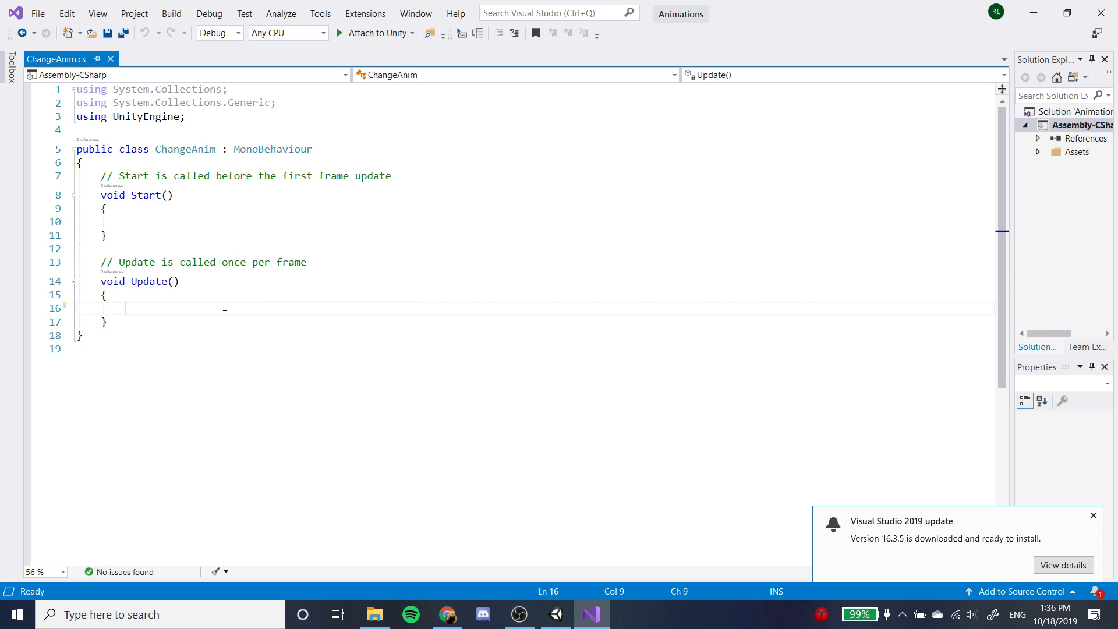
{"action": "type", "text": "bool"}
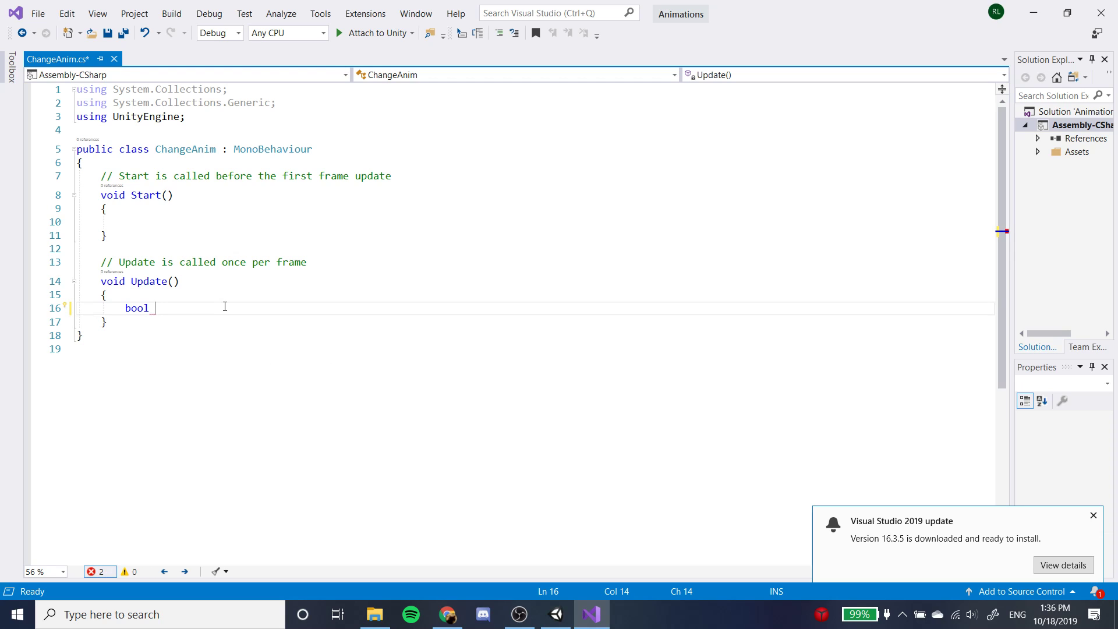
{"action": "type", "text": "isHoldingSpace = Input"}
{"action": "key", "text": "BackSpace"}
{"action": "key", "text": "BackSpace"}
{"action": "key", "text": "BackSpace"}
{"action": "key", "text": "BackSpace"}
{"action": "key", "text": "BackSpace"}
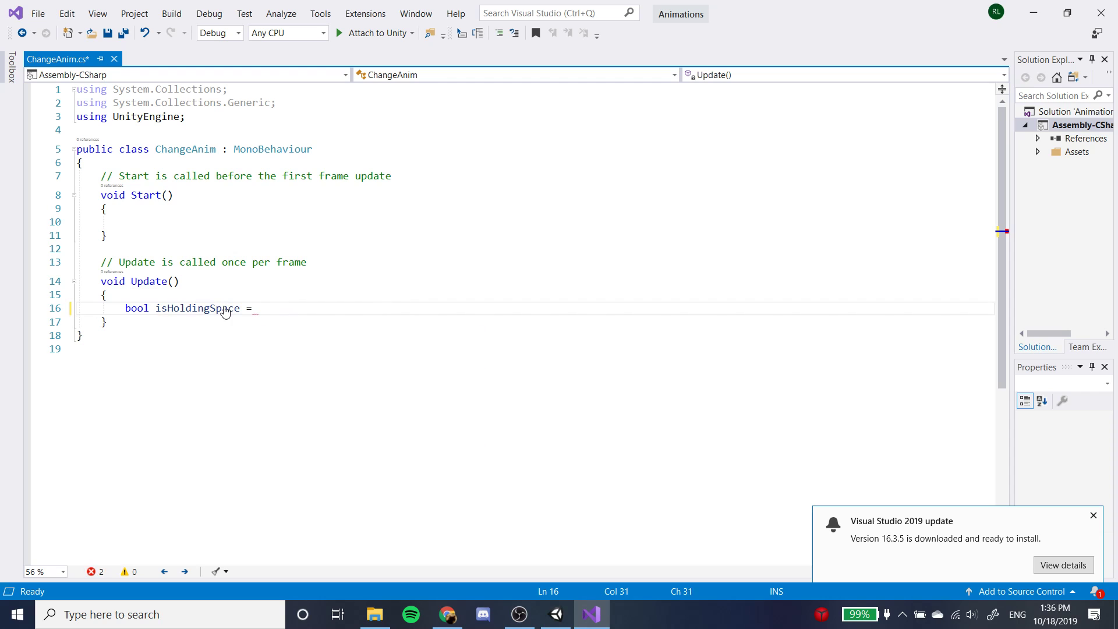
Step: Complete the isHoldingSpace declaration by assigning it Input.GetKey(KeyCode.Space)
{"action": "type", "text": "Input."}
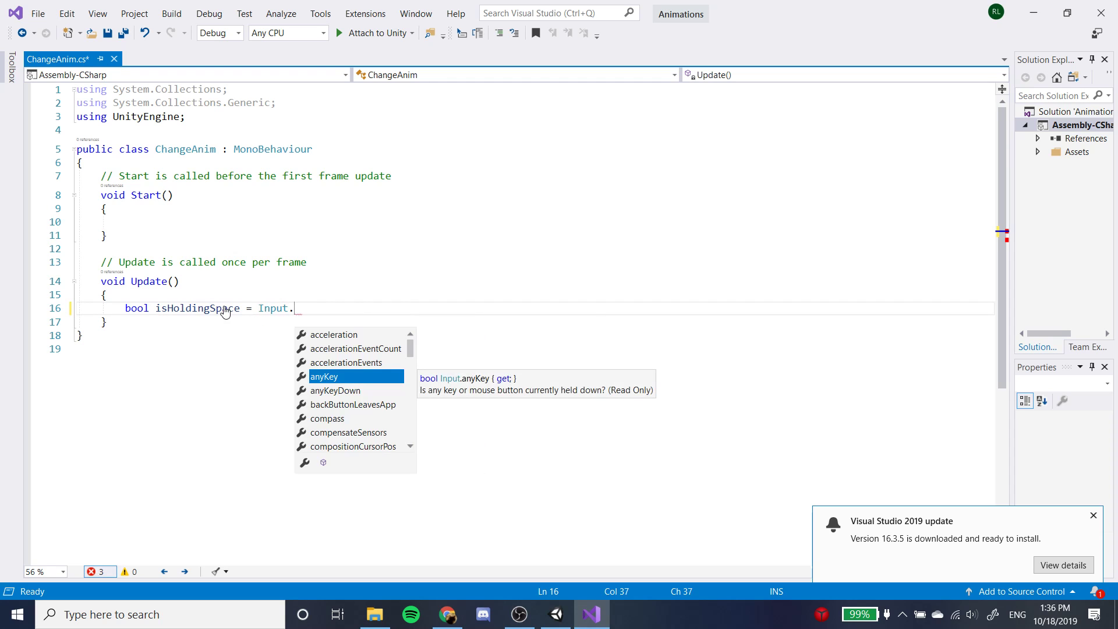
{"action": "type", "text": "GetKey"}
{"action": "key", "text": "Escape"}
{"action": "type", "text": "("}
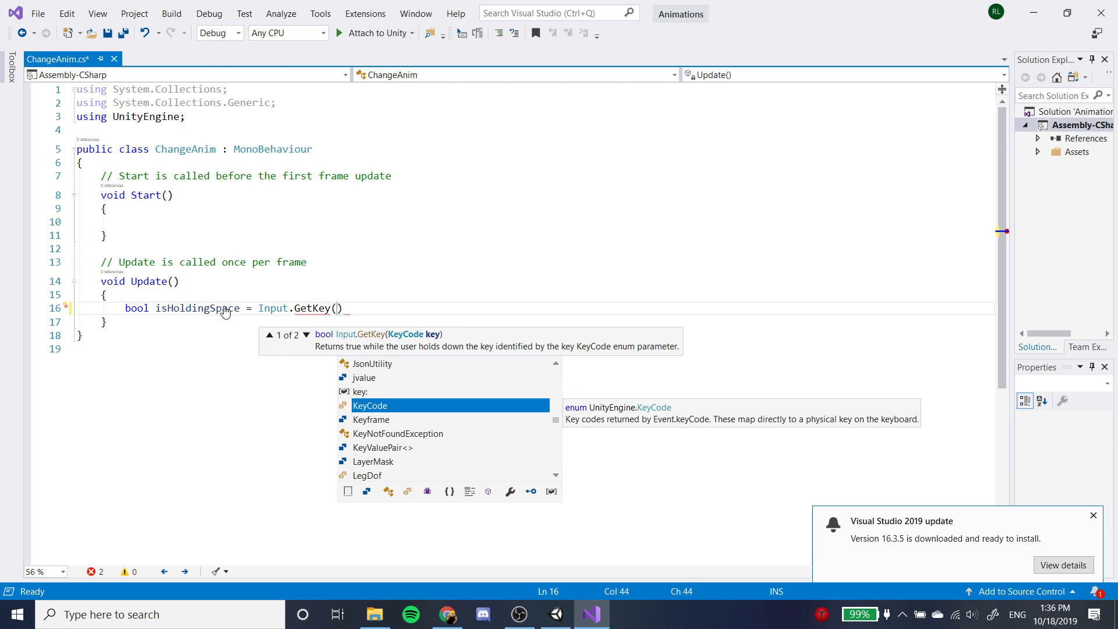
{"action": "type", "text": "KeyCode."}
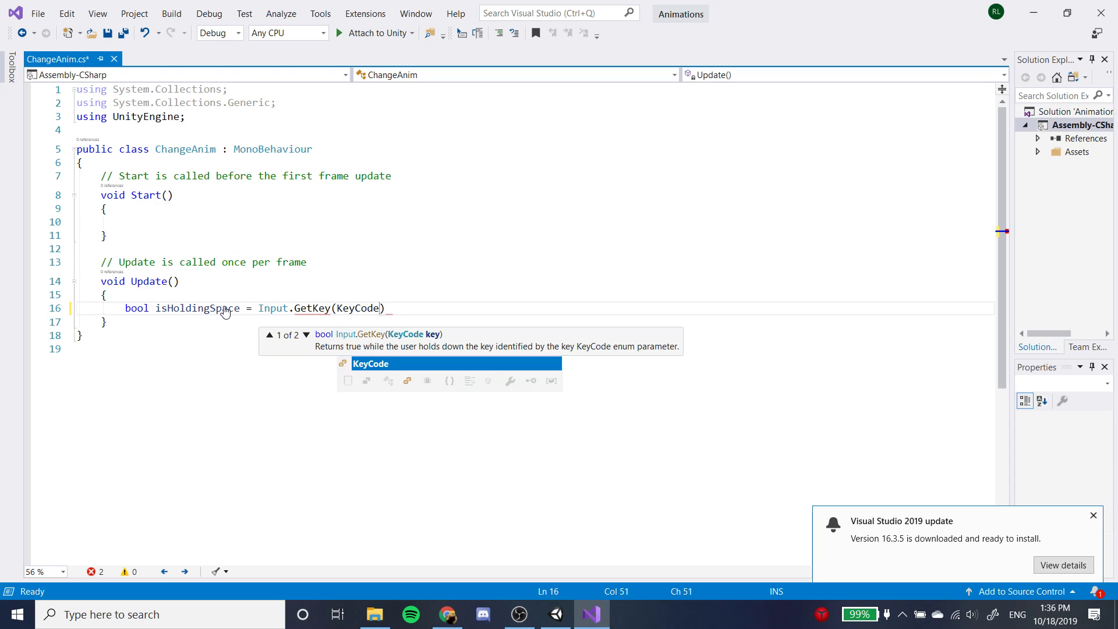
{"action": "type", "text": "space"}
{"action": "key", "text": "Tab"}
{"action": "type", "text": ");"}
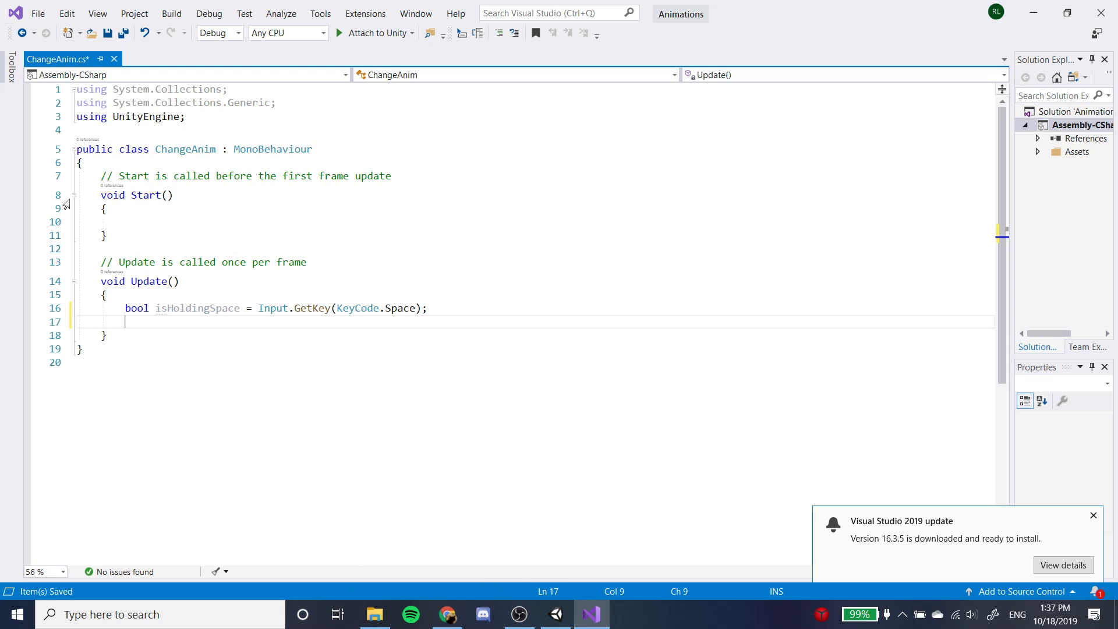
Step: Declare an Animator field named anim at the start of the ChangeAnim class, above the Start method
{"action": "left_click", "coordinate": [435, 166]}
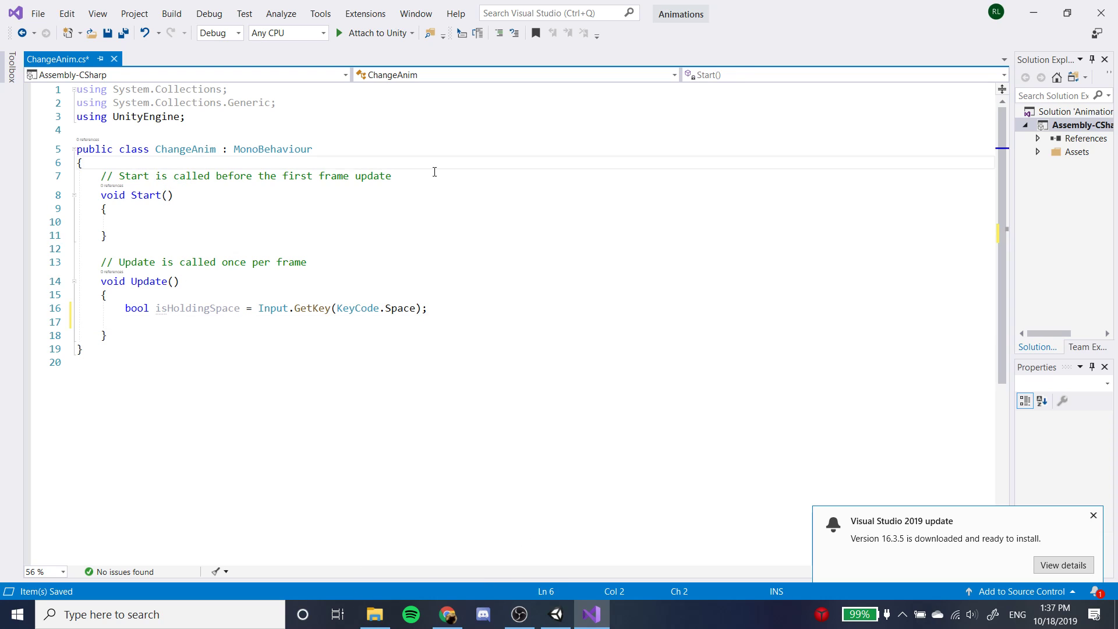
{"action": "key", "text": "Return"}
{"action": "key", "text": "Return"}
{"action": "key", "text": "Up"}
{"action": "type", "text": "Animato"}
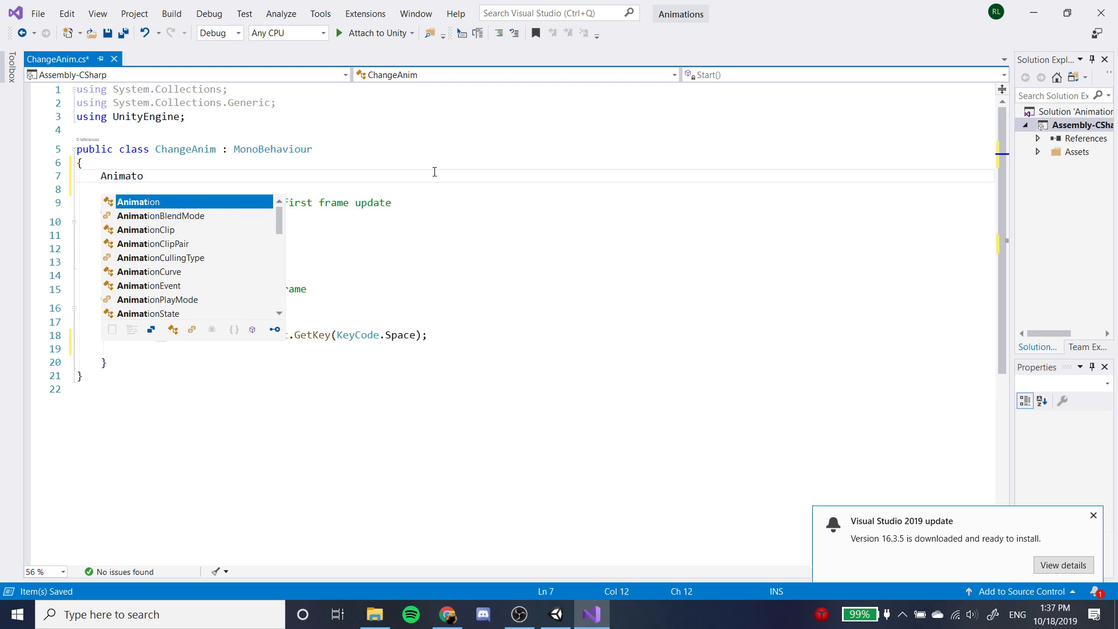
{"action": "type", "text": "r anim;"}
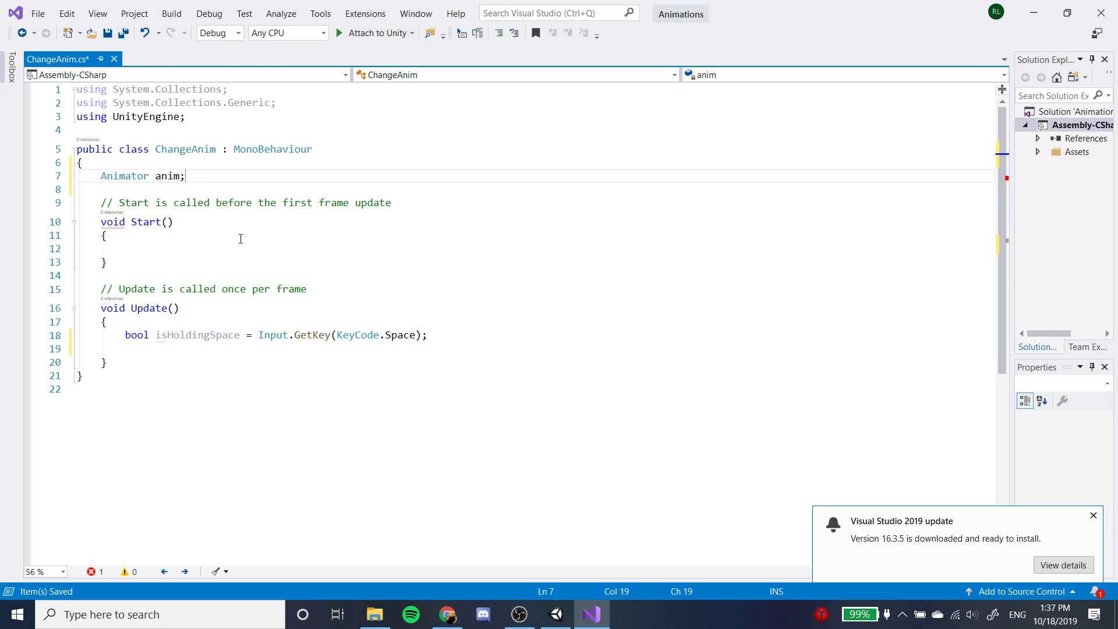
Step: Assign GetComponent<Animator>() to anim inside the Start method, with a closing semicolon
{"action": "left_click", "coordinate": [208, 251]}
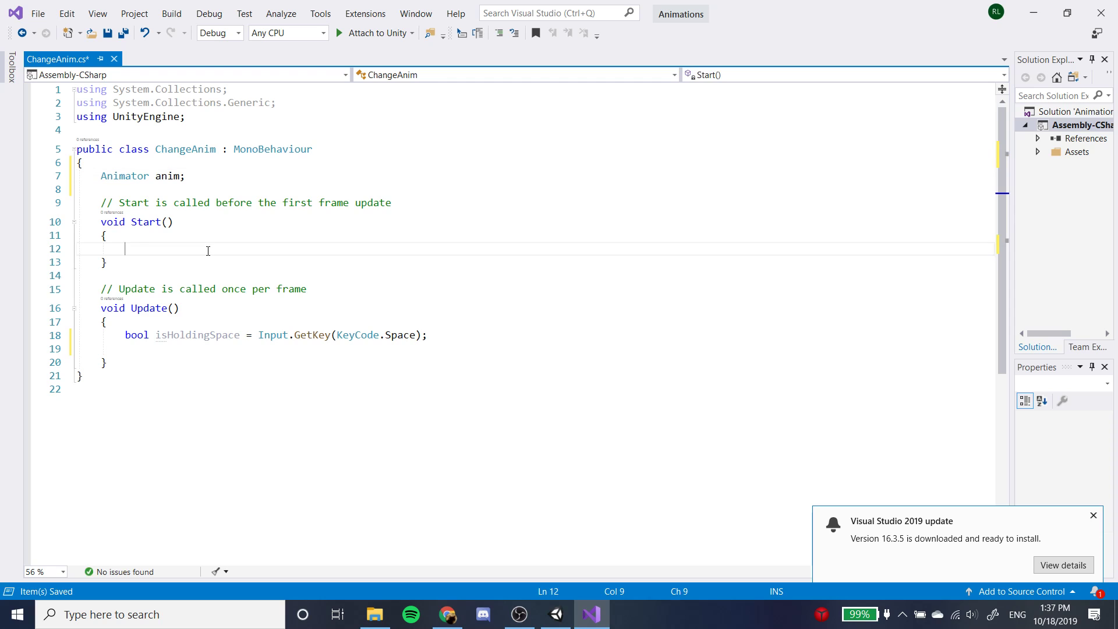
{"action": "type", "text": "anim = GetCompn"}
{"action": "key", "text": "Return"}
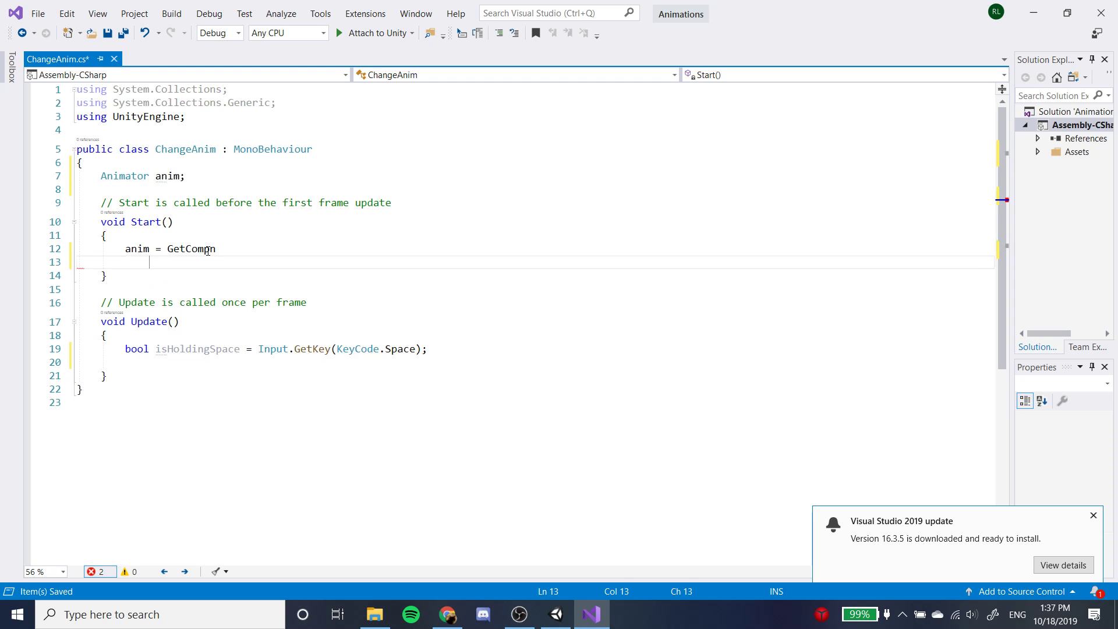
{"action": "key", "text": "BackSpace"}
{"action": "key", "text": "BackSpace"}
{"action": "type", "text": "onent<Ani"}
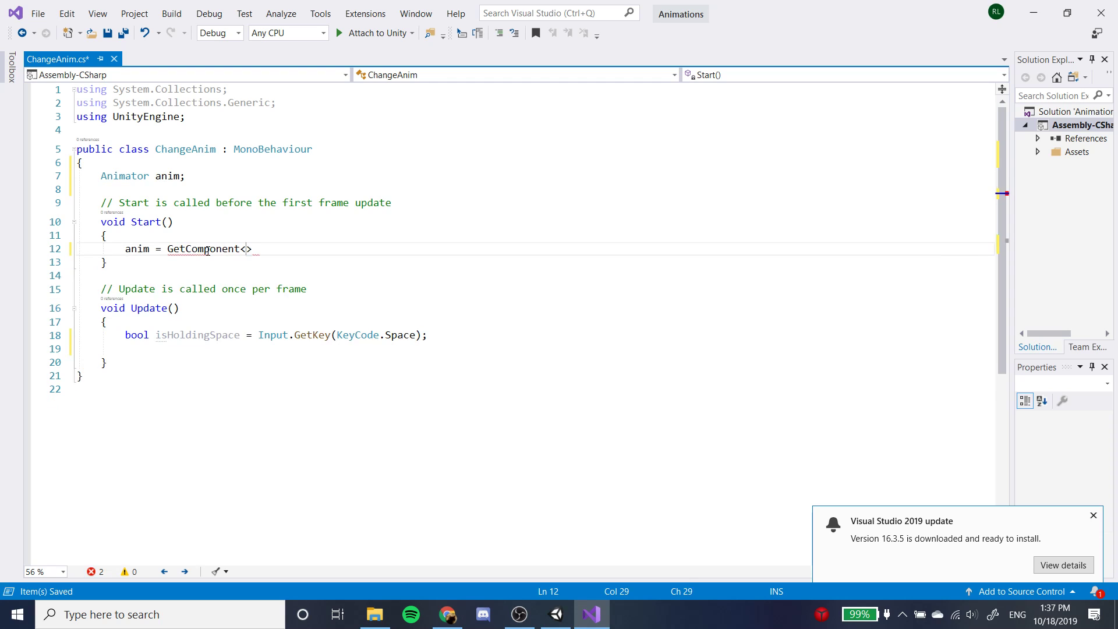
{"action": "type", "text": "mator>();"}
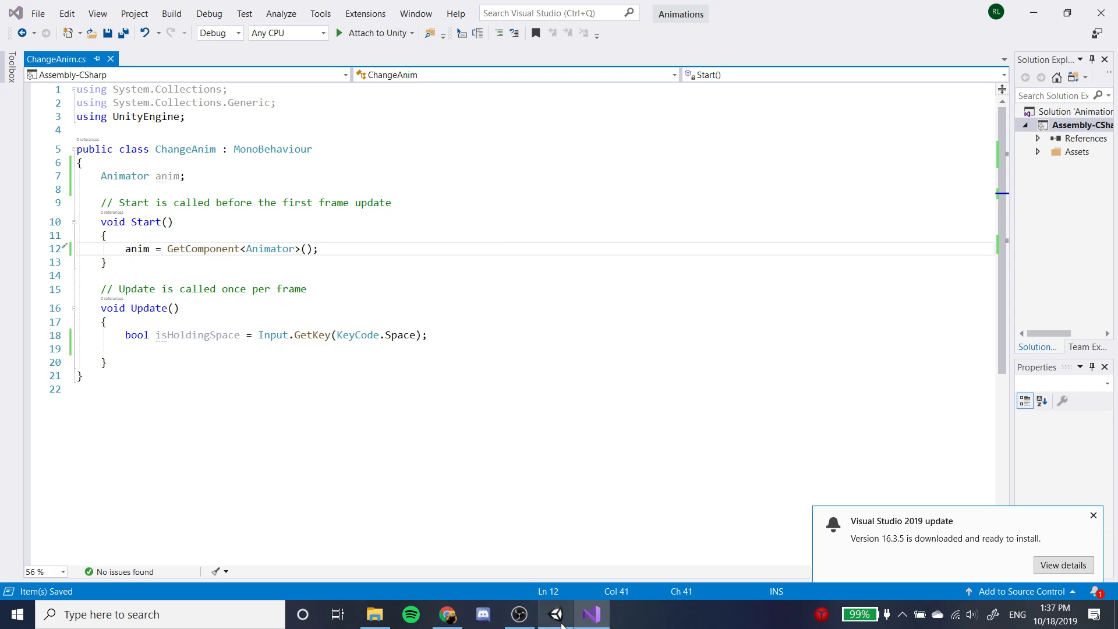
Step: Switch to Unity and view New Sprite's animator graph and parameters
{"action": "key", "text": "alt+Tab"}
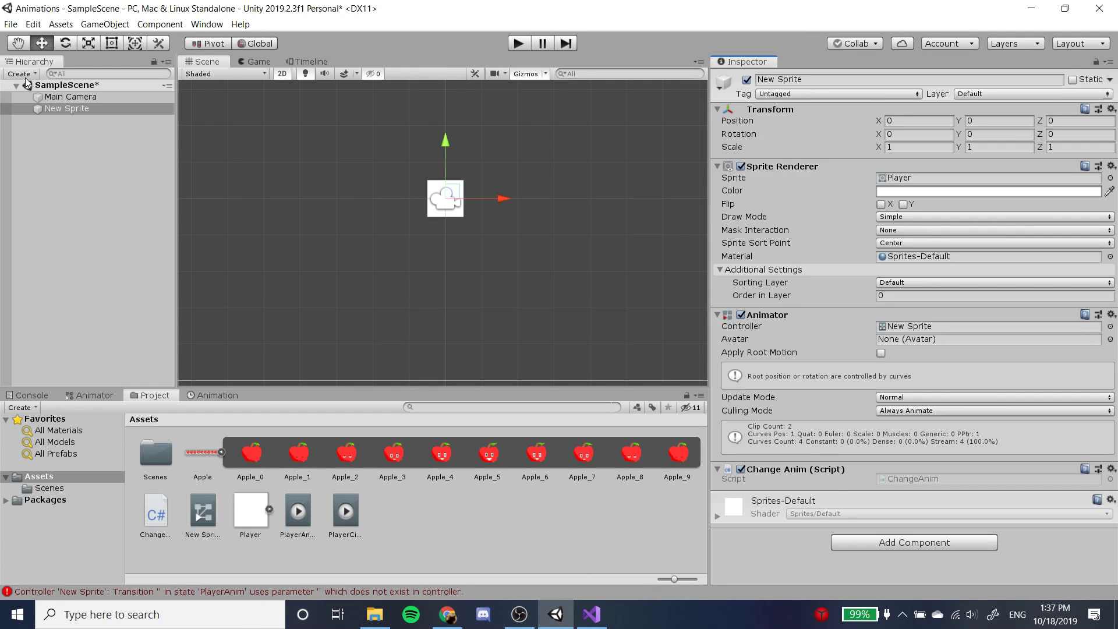
{"action": "left_click", "coordinate": [64, 96]}
{"action": "left_click", "coordinate": [65, 108]}
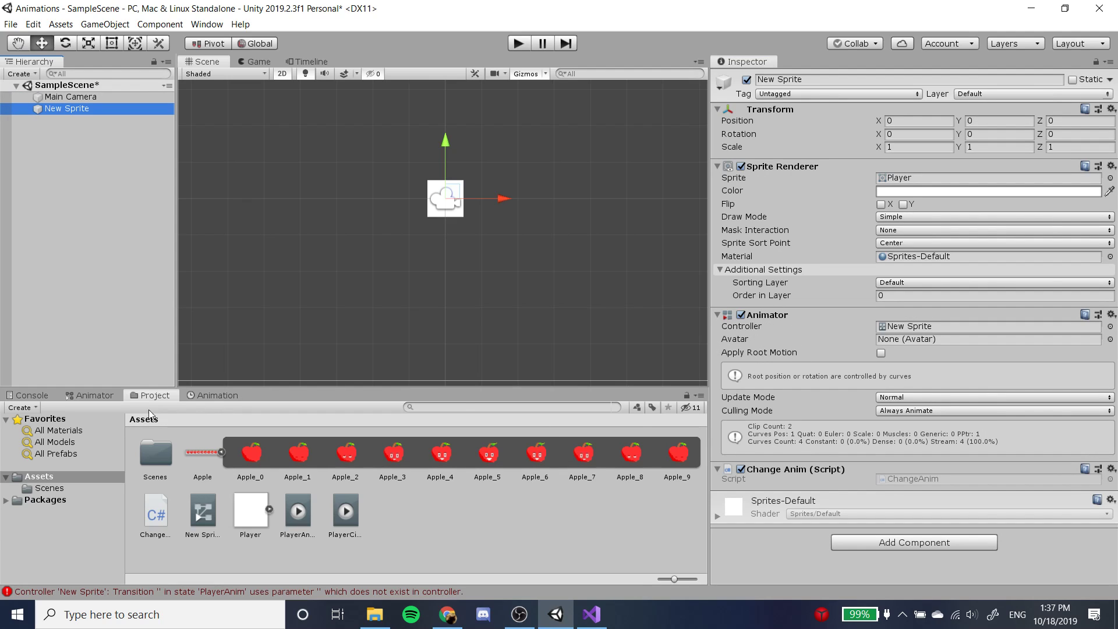
{"action": "left_click", "coordinate": [94, 395]}
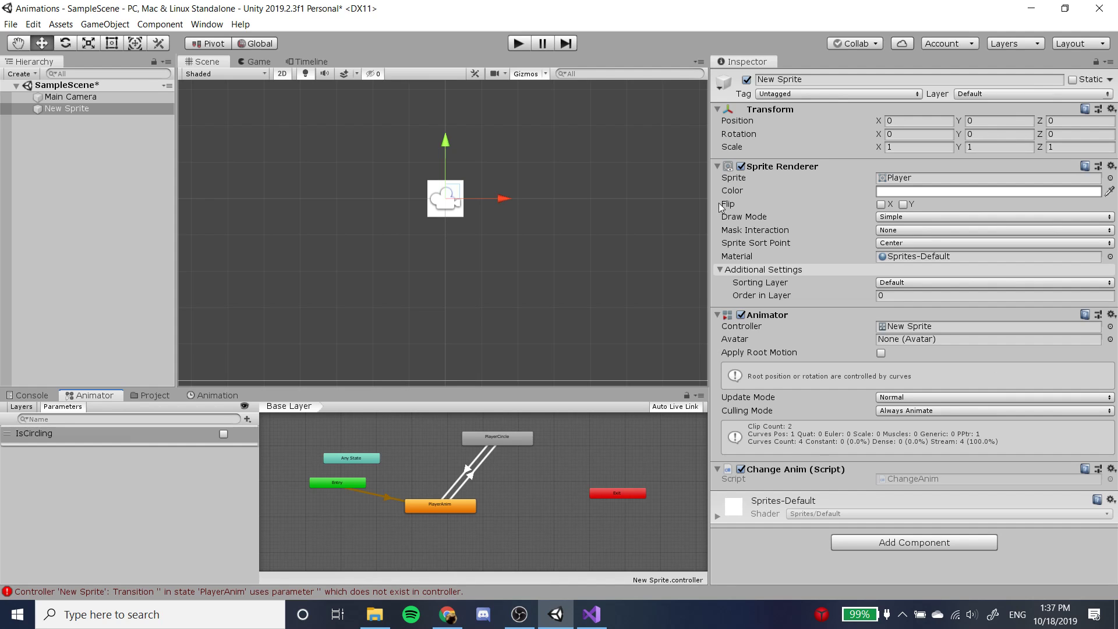
Step: Switch to Visual Studio and begin an anim.SetBool call with an opening string argument below the isHoldingSpace line in Update
{"action": "left_click", "coordinate": [591, 613]}
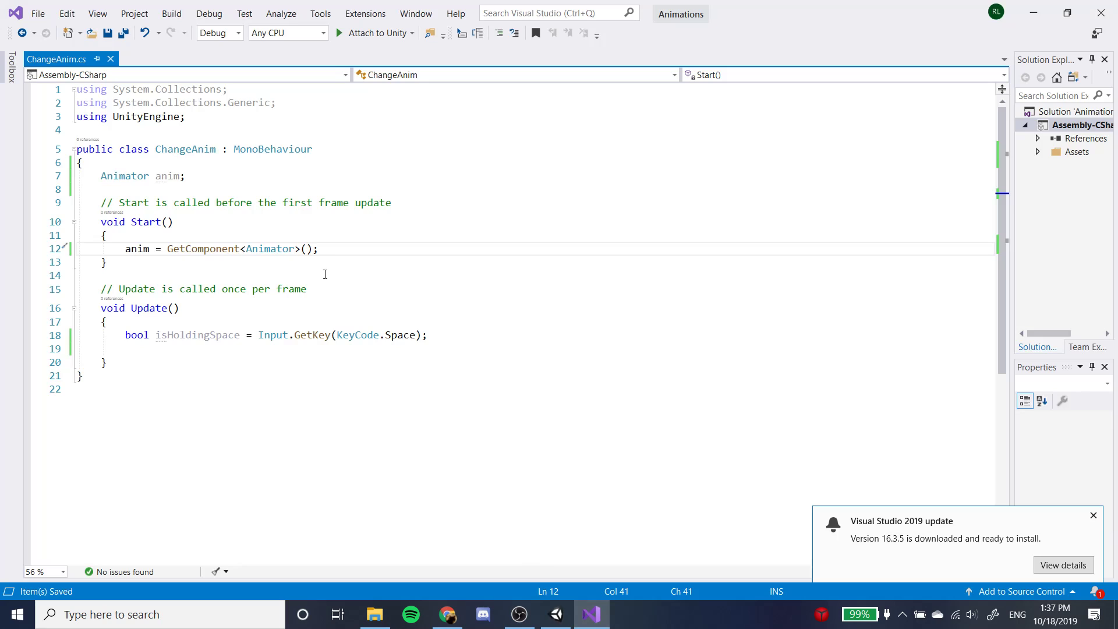
{"action": "left_click", "coordinate": [429, 336]}
{"action": "key", "text": "Return"}
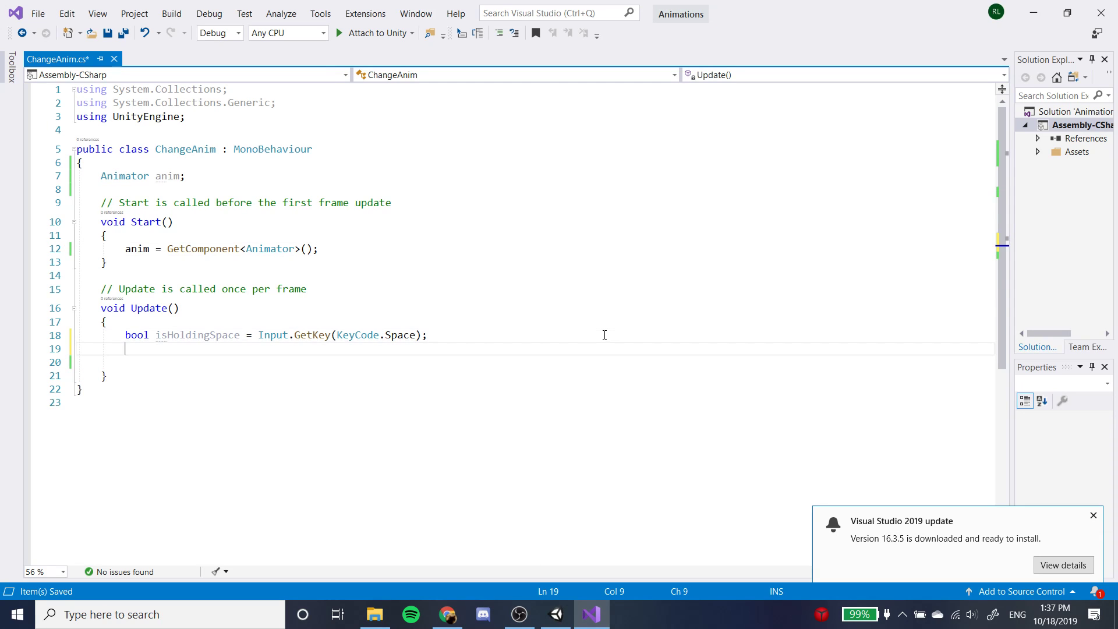
{"action": "type", "text": "anim.Set"}
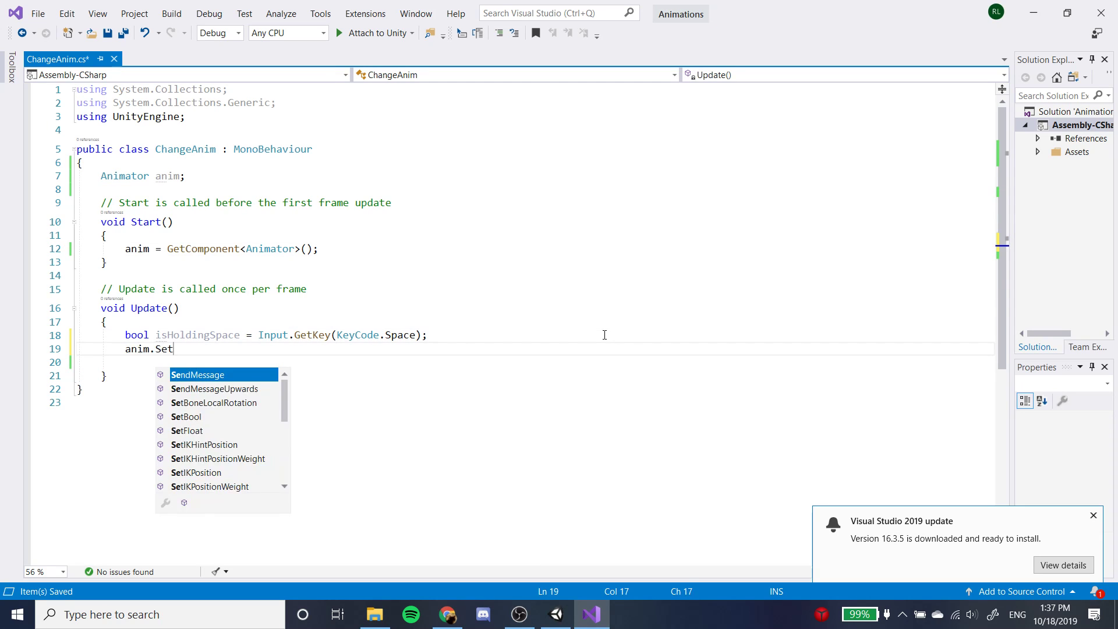
{"action": "type", "text": "Bo"}
{"action": "key", "text": "Tab"}
{"action": "type", "text": "("}
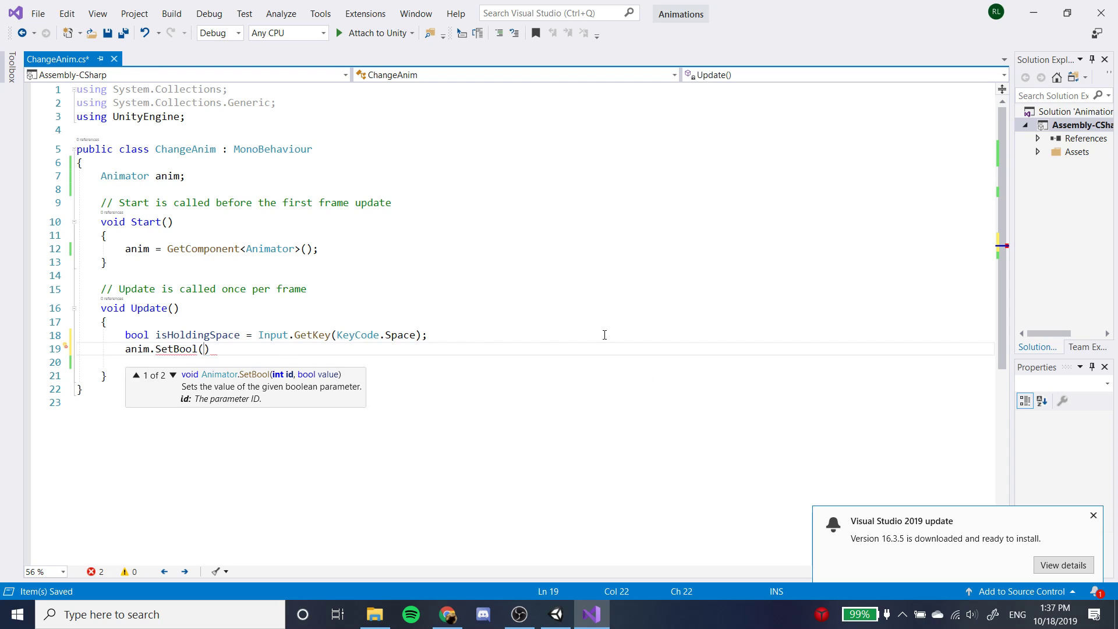
{"action": "key", "text": "Down"}
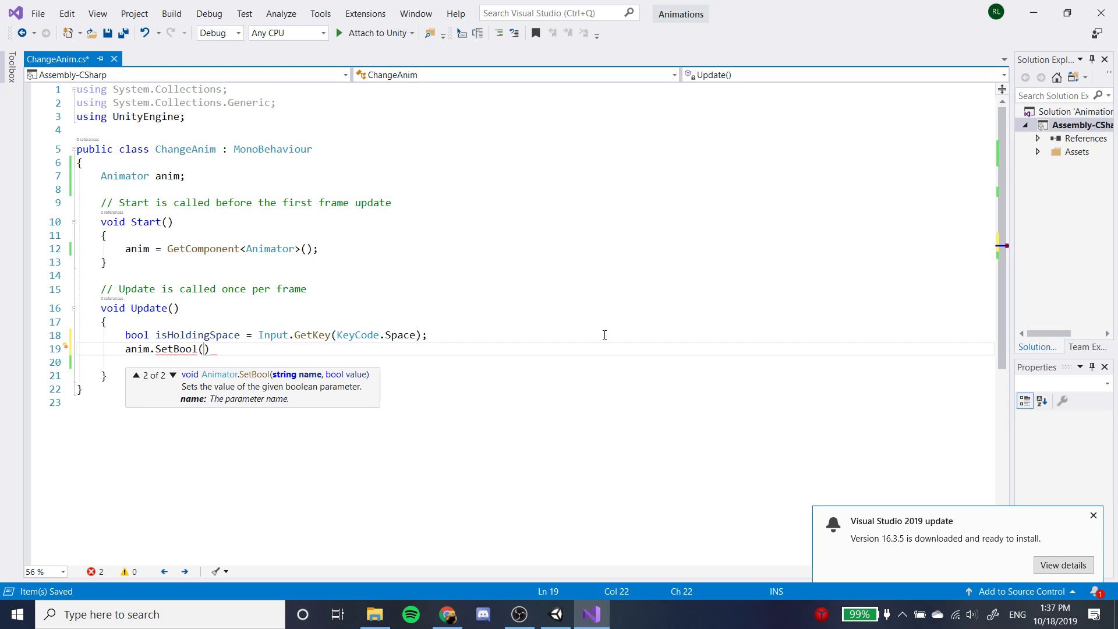
{"action": "type", "text": "\""}
Step: Switch to Unity and check the name of the animator's boolean parameter
{"action": "left_click", "coordinate": [556, 614]}
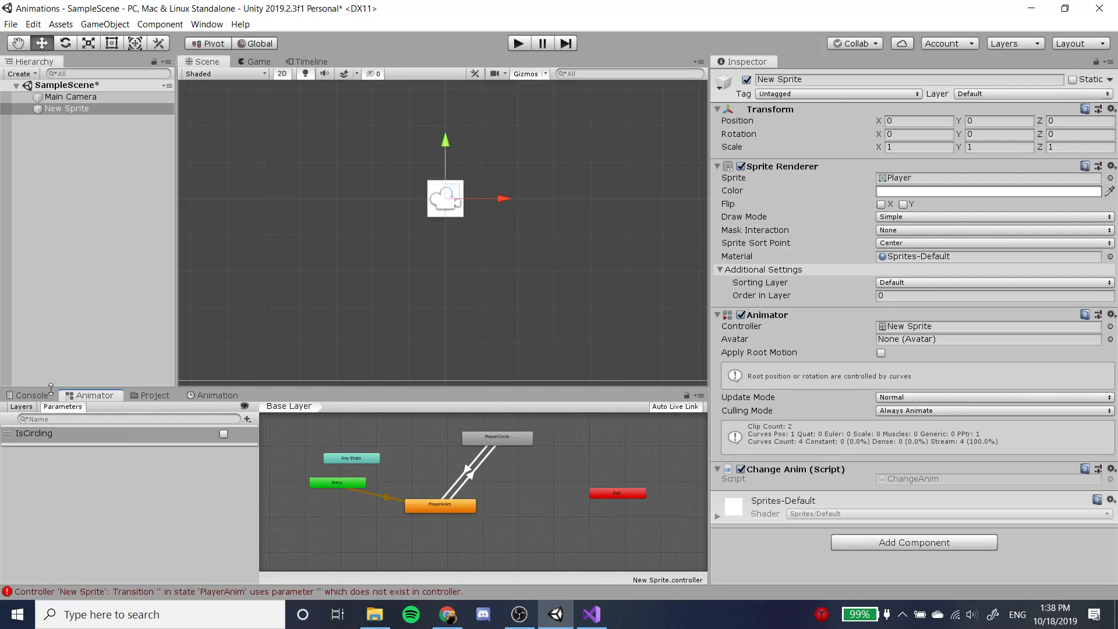
{"action": "left_click", "coordinate": [71, 433]}
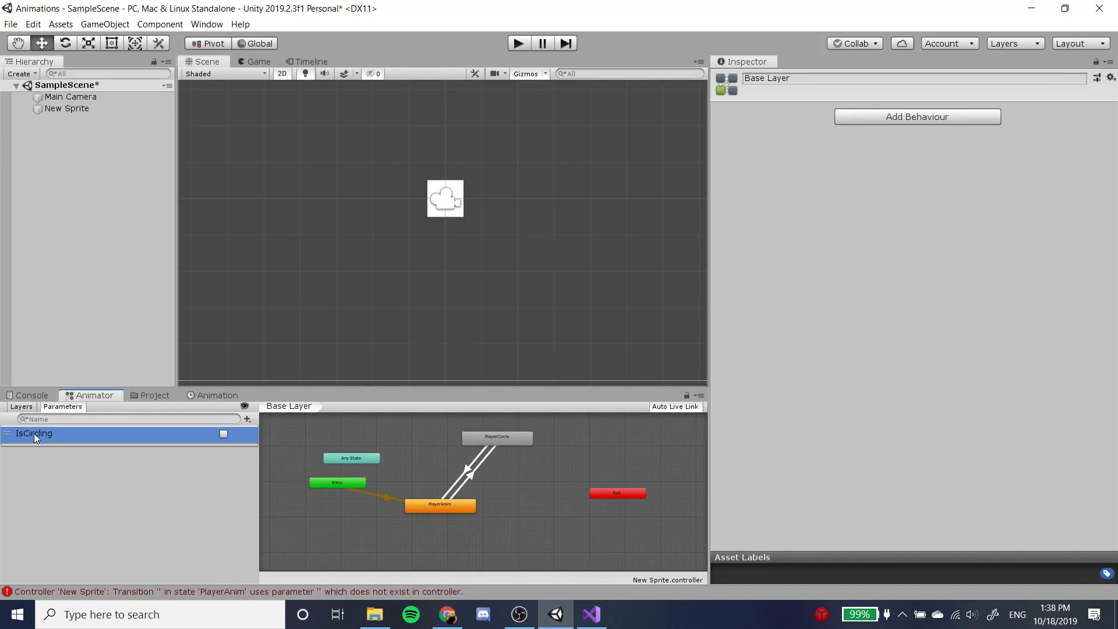
{"action": "double_click", "coordinate": [500, 12]}
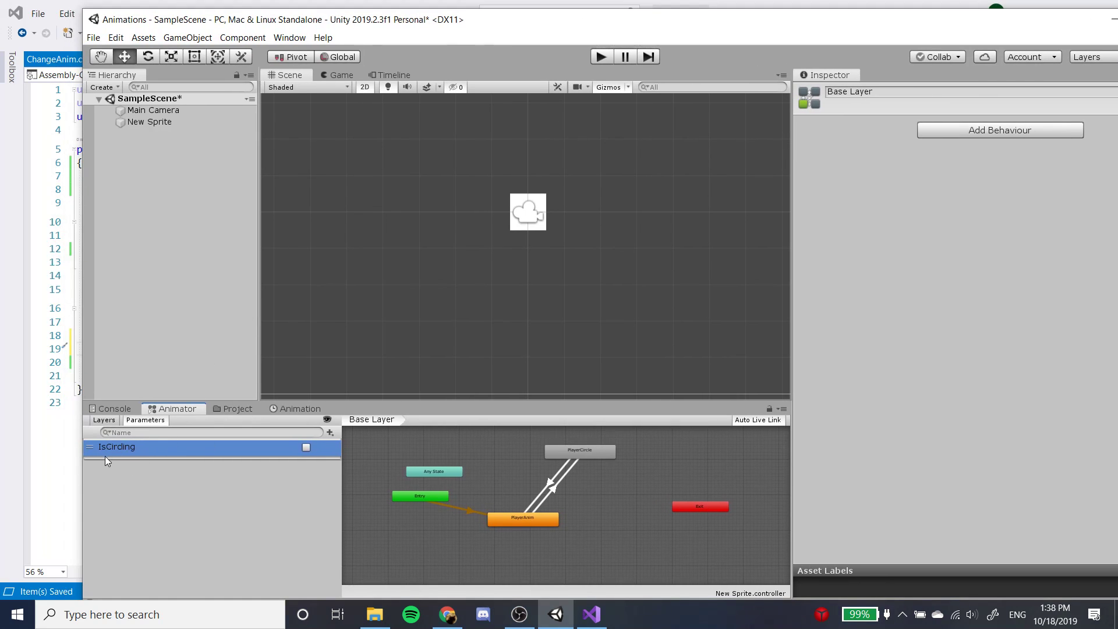
Step: Switch to Visual Studio, complete the SetBool call with "IsCooling" and isHoldingSpace as arguments, and save the script
{"action": "left_click", "coordinate": [592, 616]}
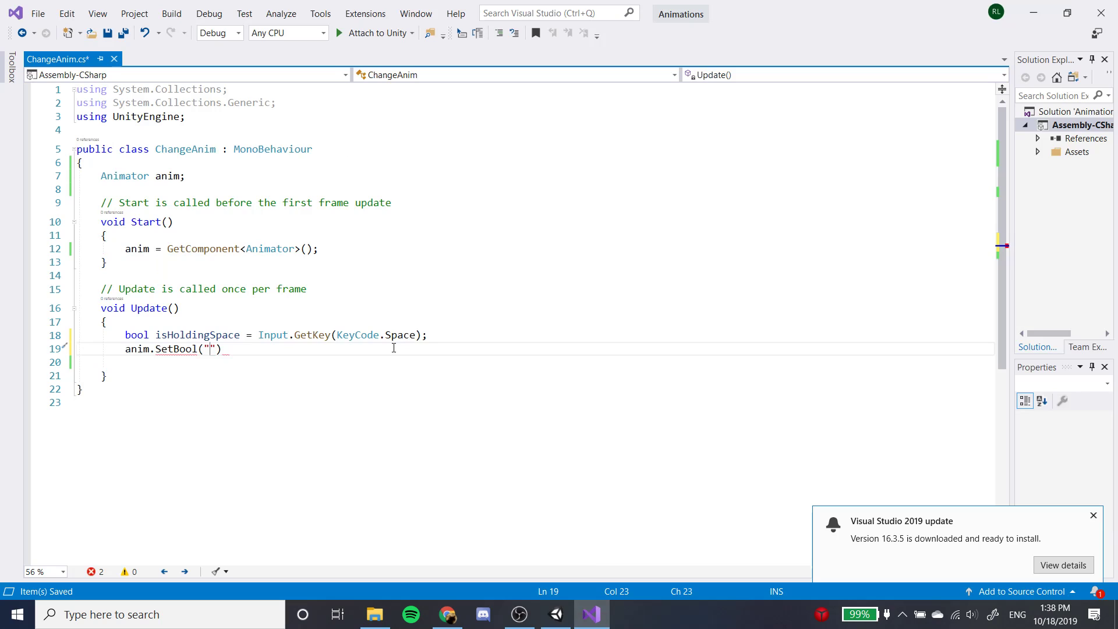
{"action": "type", "text": "IsCooling"}
{"action": "key", "text": "Right"}
{"action": "type", "text": ", "}
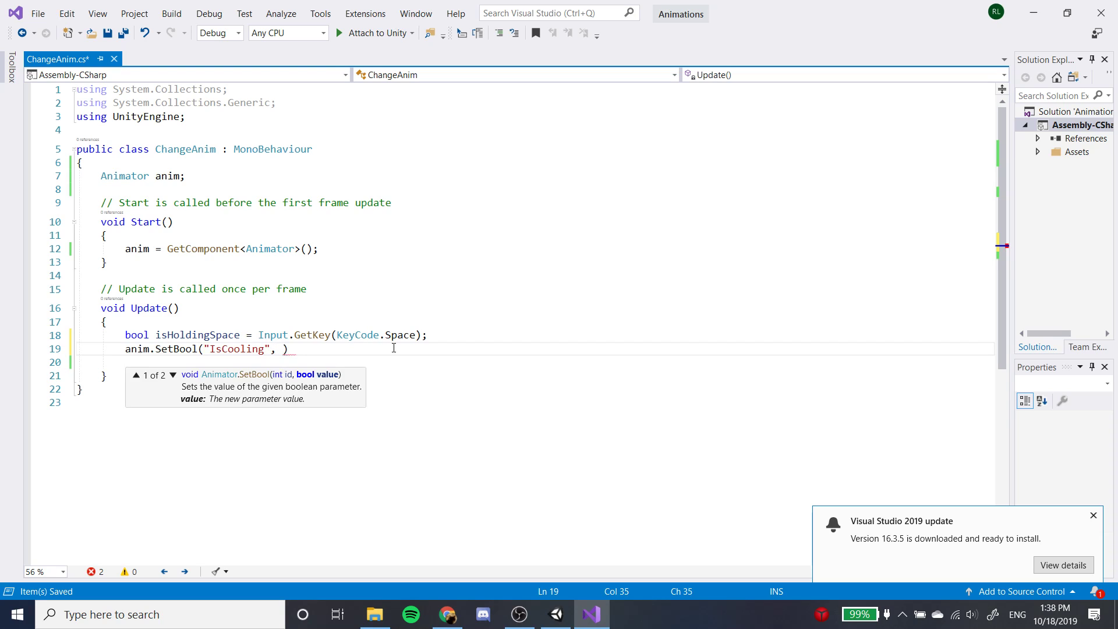
{"action": "type", "text": "isHolding"}
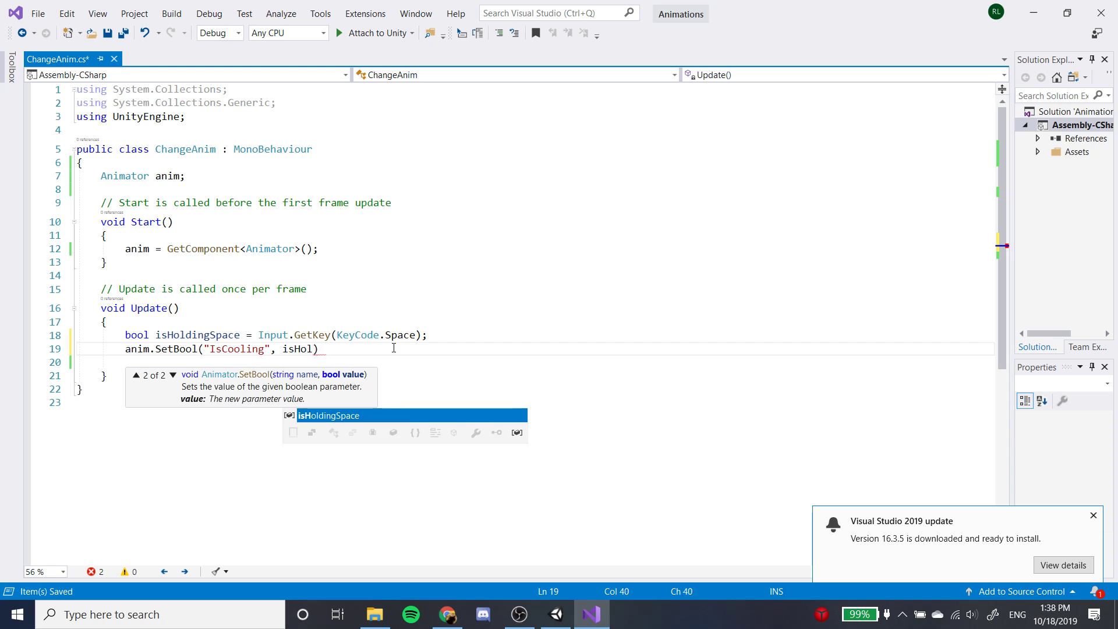
{"action": "type", "text": "Space"}
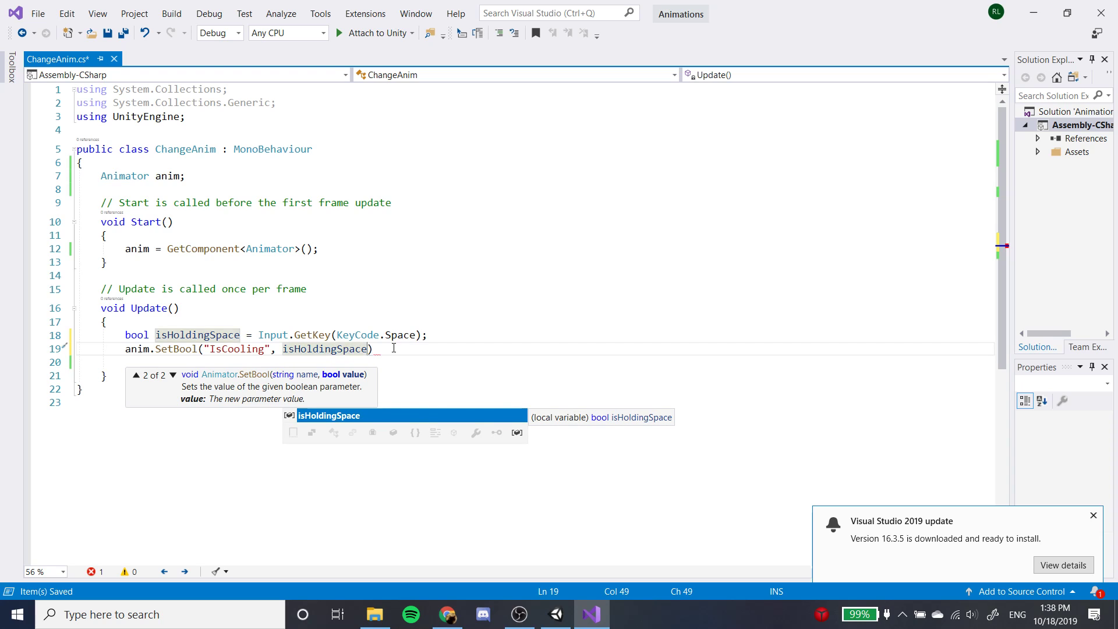
{"action": "type", "text": ");l"}
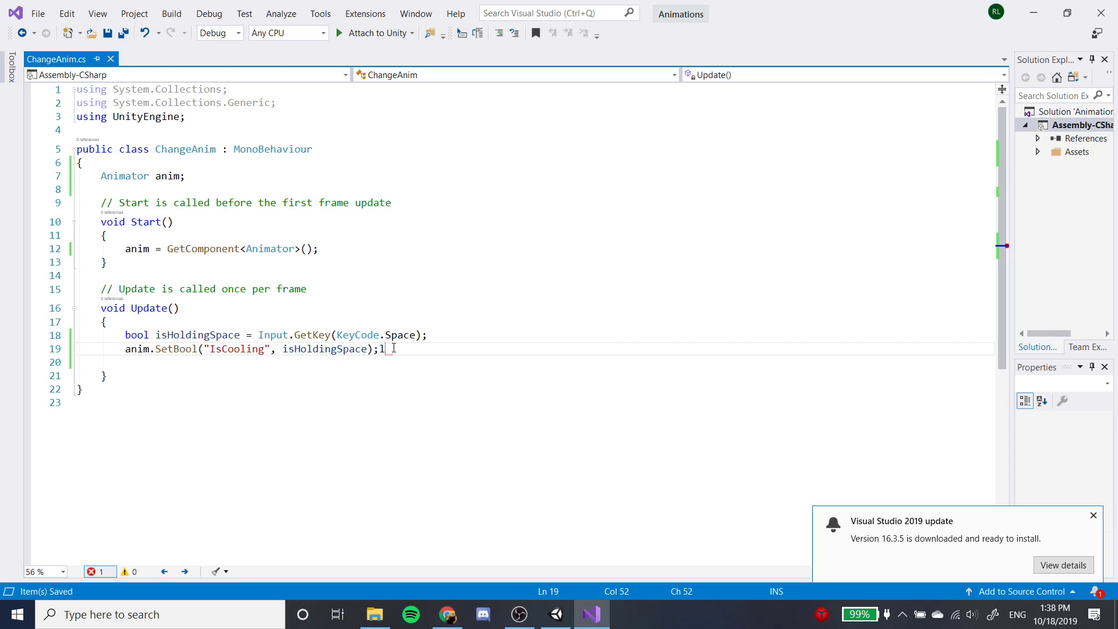
{"action": "key", "text": "ctrl+s"}
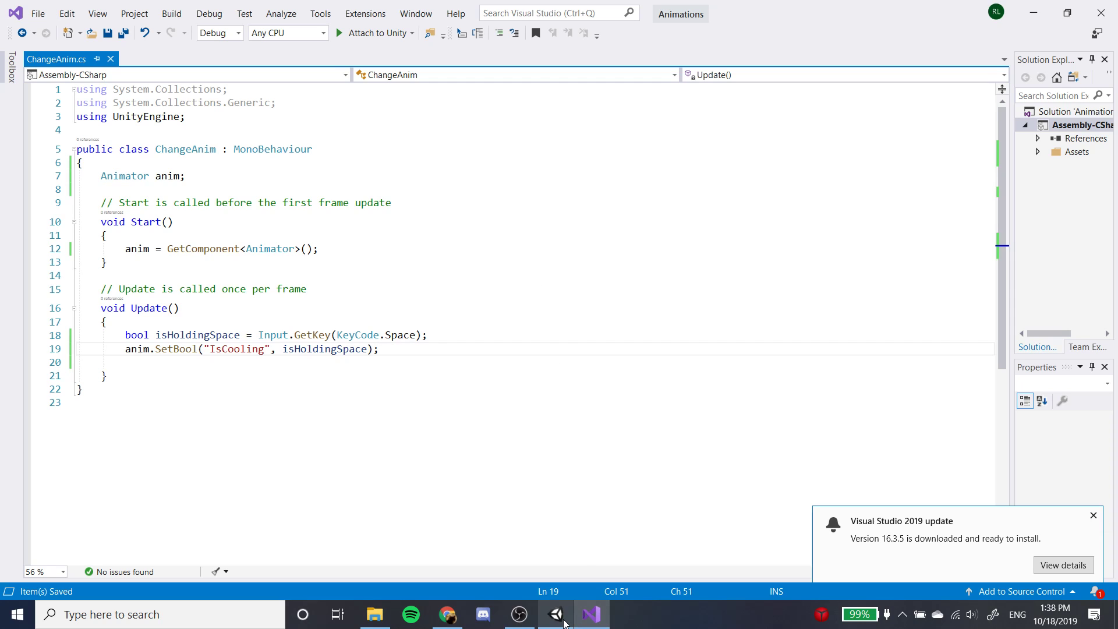
Step: Switch to Unity and play-test the scene with New Sprite selected, stopping playback at the end
{"action": "mouse_move", "coordinate": [563, 622]}
{"action": "left_click", "coordinate": [555, 548]}
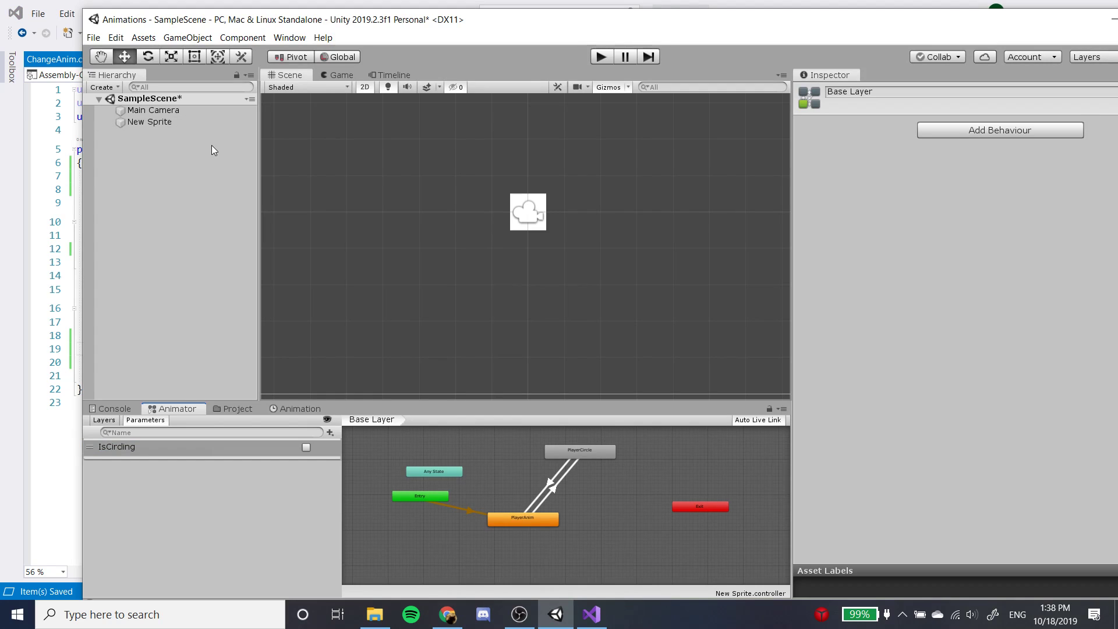
{"action": "left_click", "coordinate": [212, 122]}
{"action": "left_click", "coordinate": [607, 56]}
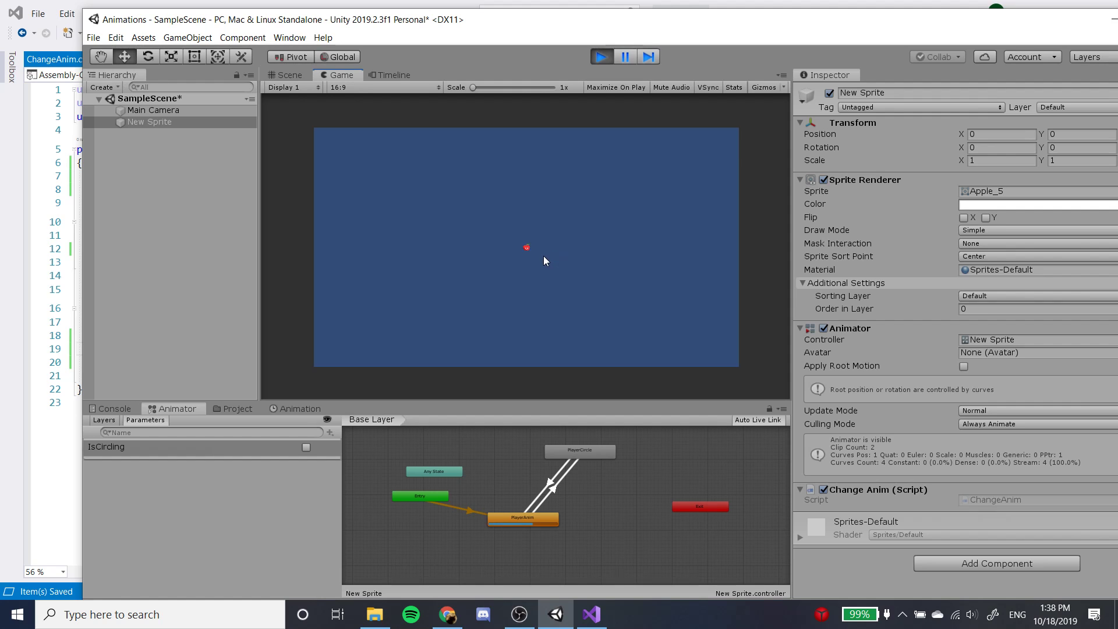
{"action": "left_click", "coordinate": [603, 58]}
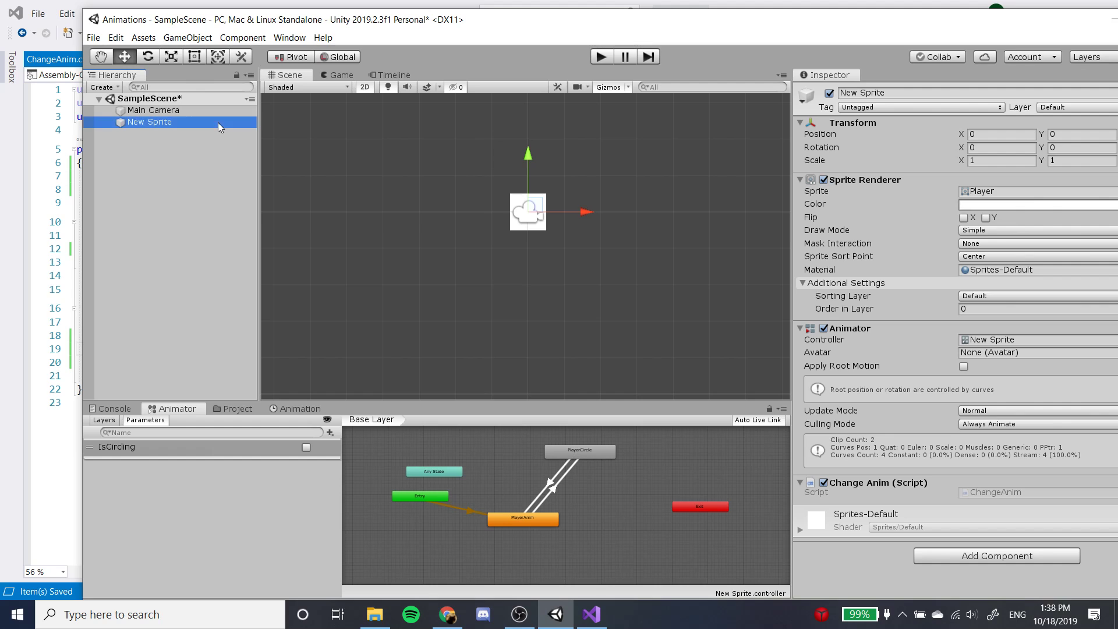
Step: Set New Sprite's X and Y scale to 5
{"action": "double_click", "coordinate": [871, 30]}
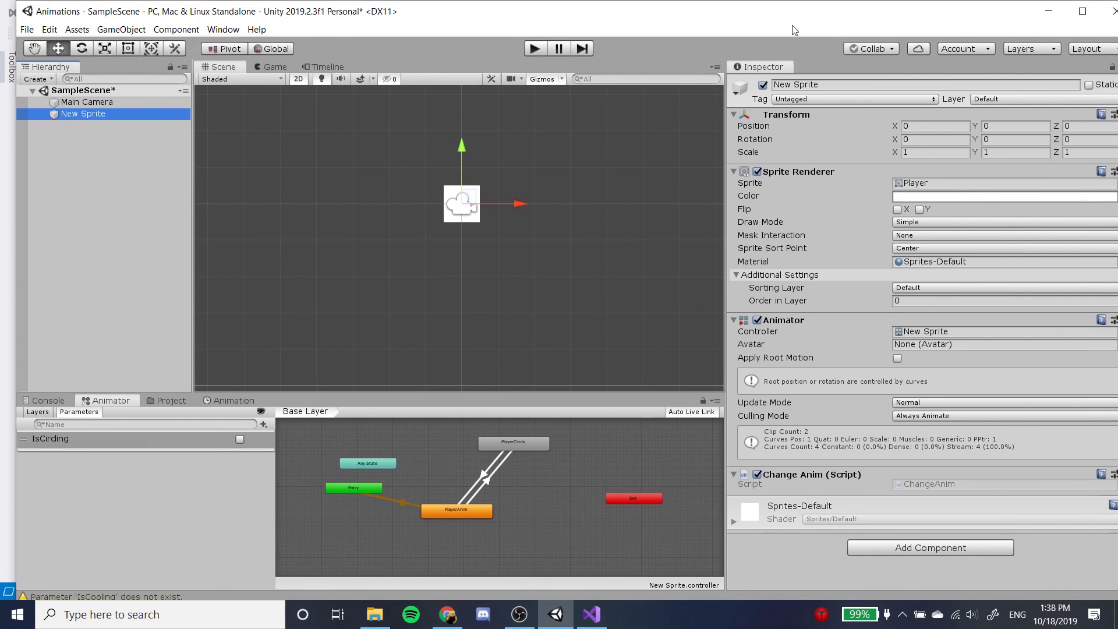
{"action": "left_click", "coordinate": [956, 149]}
{"action": "type", "text": "5"}
{"action": "key", "text": "Tab"}
{"action": "type", "text": "5"}
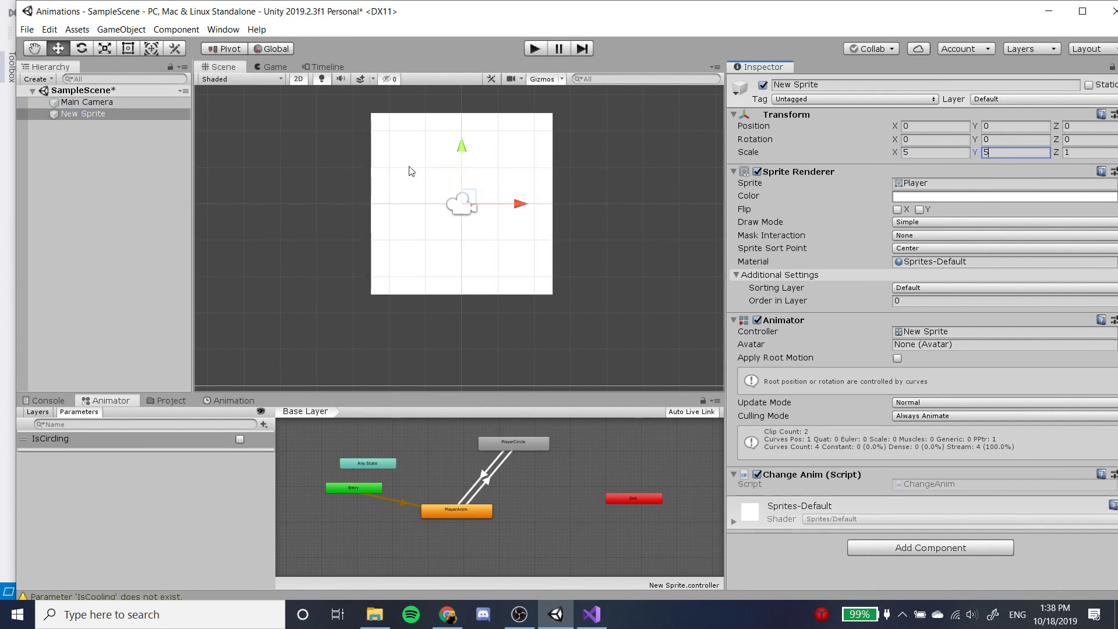
Step: Play-test the enlarged sprite, stop playback, and inspect the PlayerAnim to PlayerCircle transition
{"action": "left_click", "coordinate": [544, 48]}
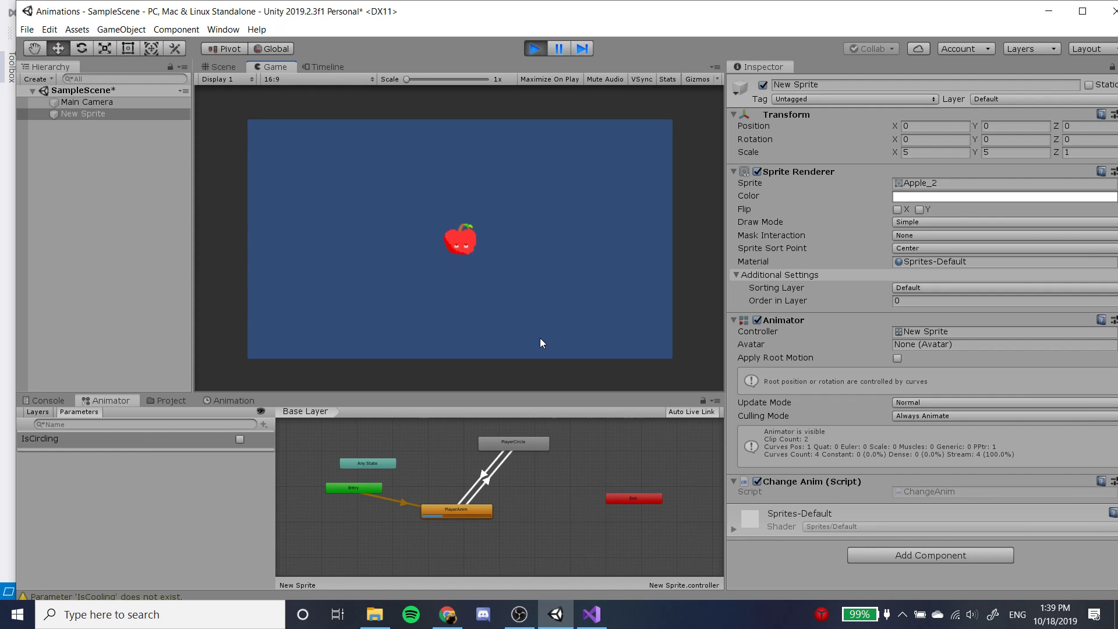
{"action": "left_click", "coordinate": [535, 49]}
{"action": "left_click", "coordinate": [488, 478]}
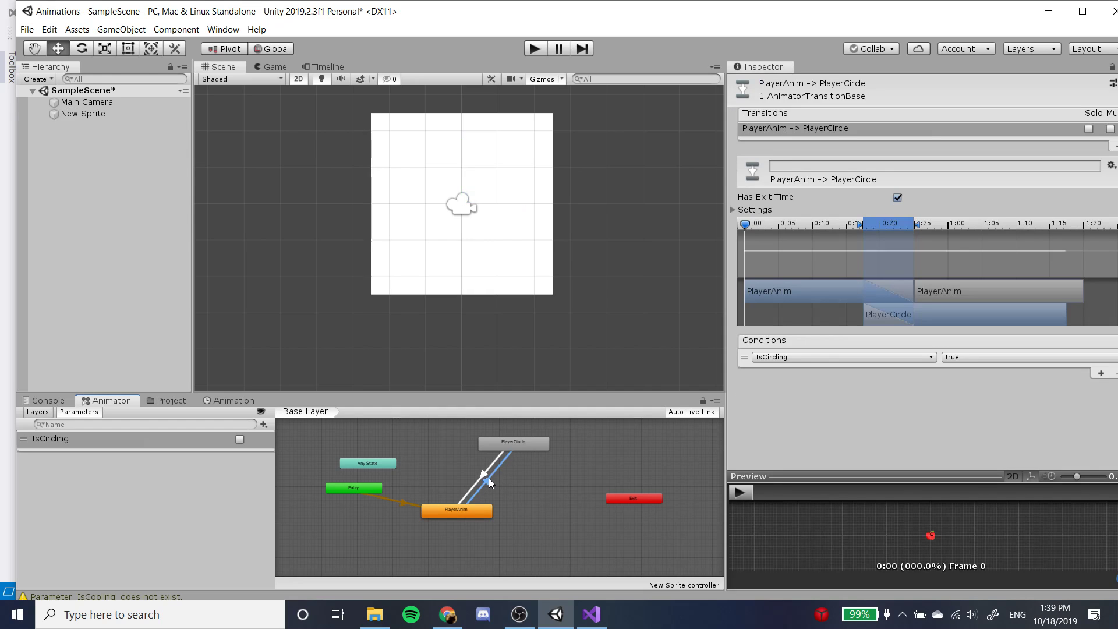
Step: Switch to Visual Studio and correct the SetBool parameter name to "IsCircling"
{"action": "left_click", "coordinate": [592, 614]}
{"action": "left_click", "coordinate": [244, 350]}
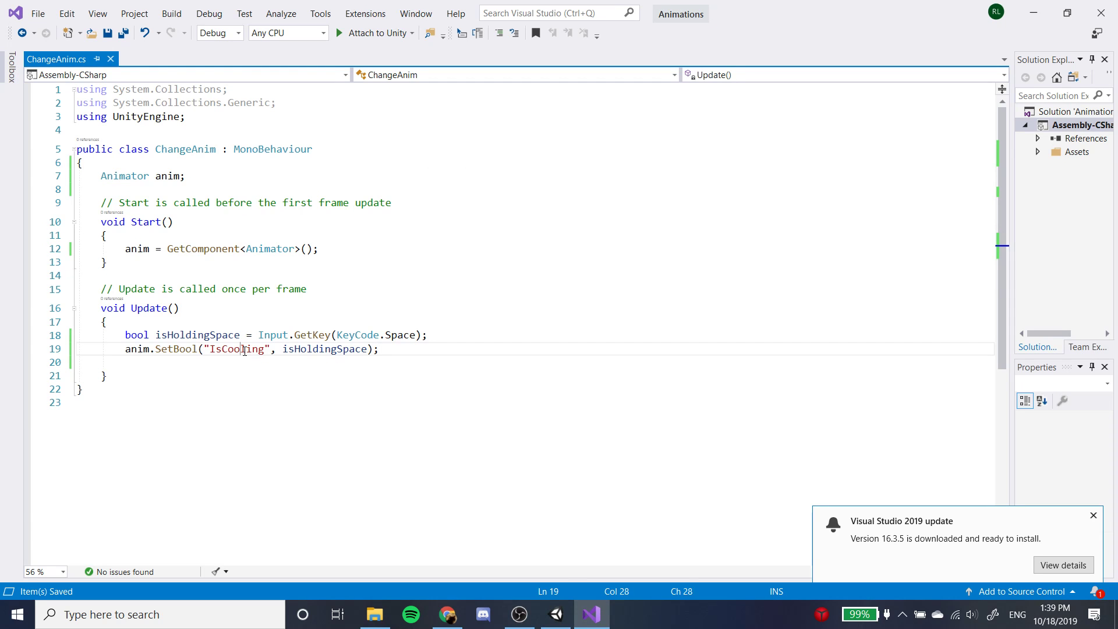
{"action": "key", "text": "BackSpace"}
{"action": "key", "text": "BackSpace"}
{"action": "type", "text": "irc"}
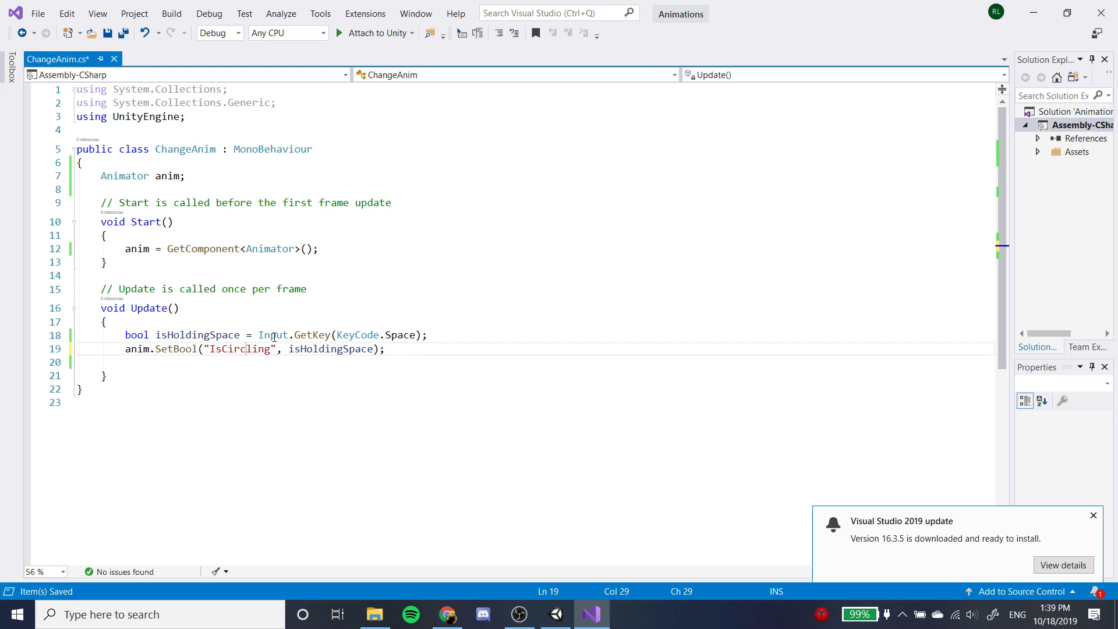
Step: Switch to Unity, compare the IsCircling parameter name, and play the scene
{"action": "left_click", "coordinate": [556, 614]}
{"action": "left_click", "coordinate": [61, 445]}
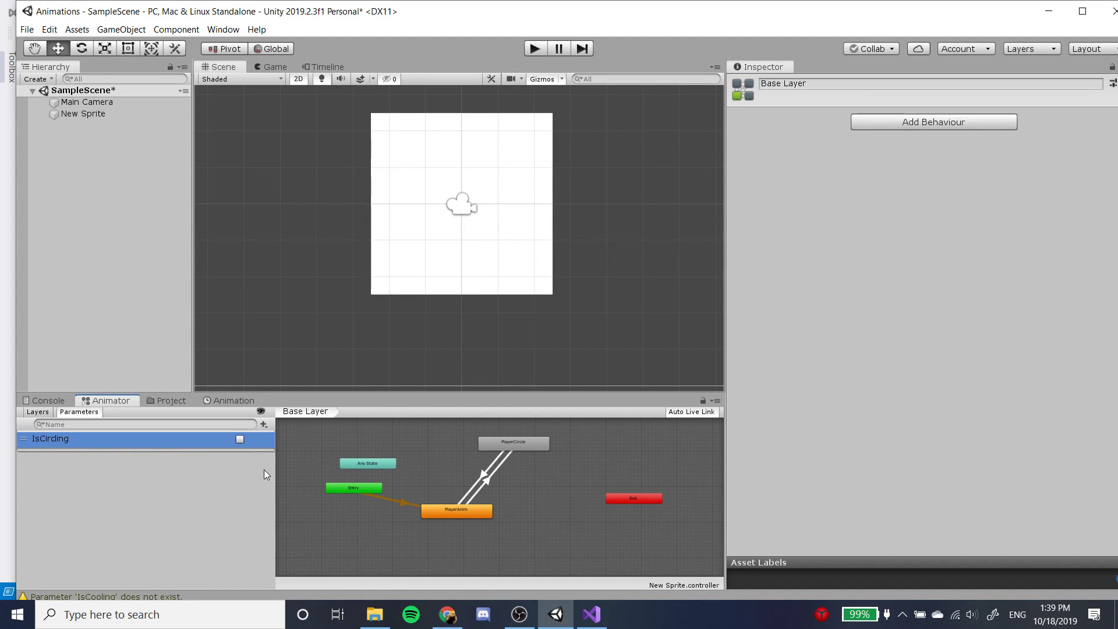
{"action": "left_click", "coordinate": [534, 49]}
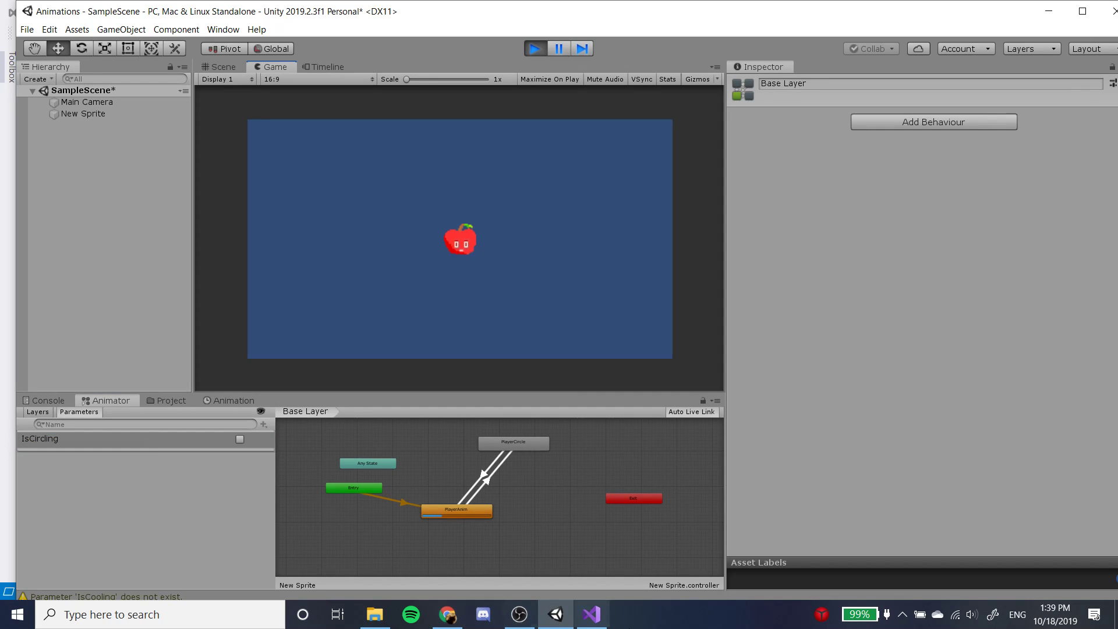
Step: Recheck the SetBool line in Visual Studio, then return to Unity and stop the play test, selecting New Sprite
{"action": "left_click", "coordinate": [591, 615]}
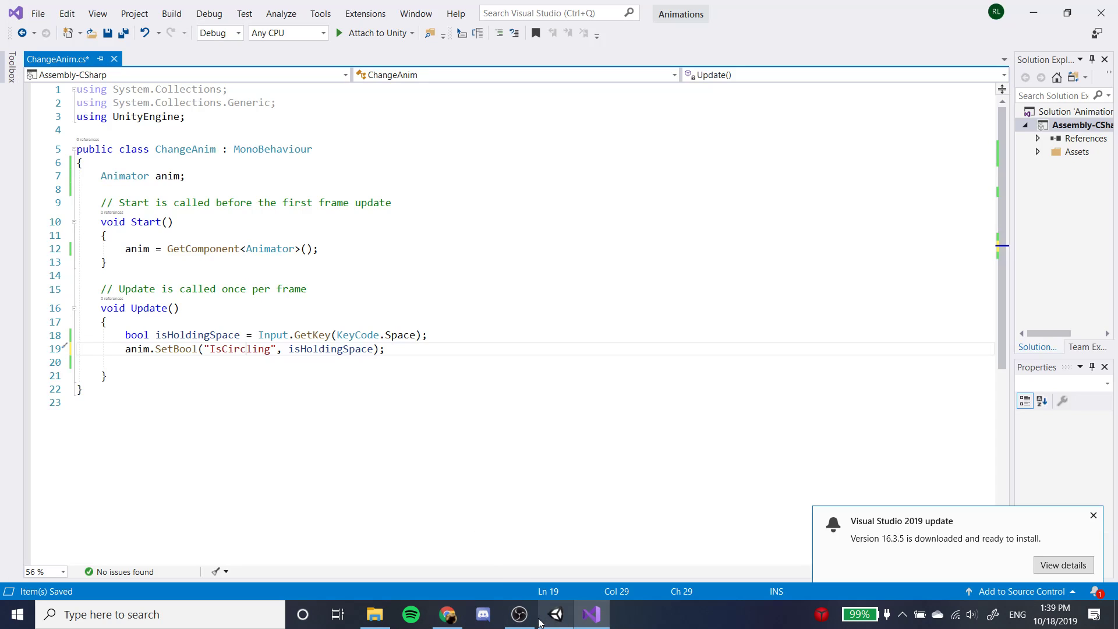
{"action": "left_click", "coordinate": [556, 615]}
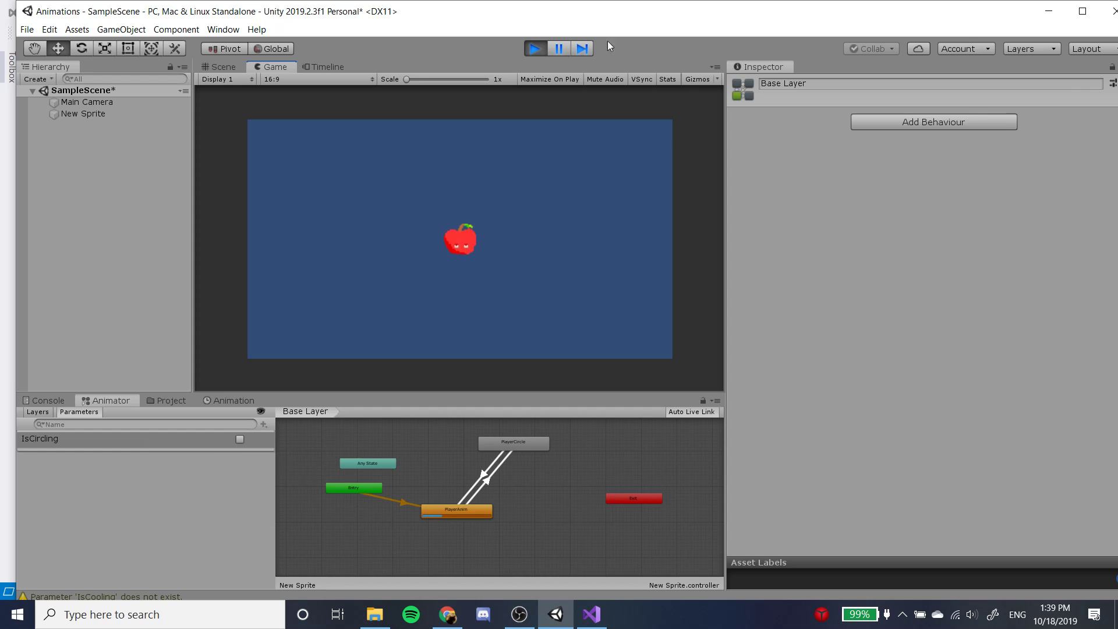
{"action": "left_click", "coordinate": [535, 49]}
{"action": "left_click", "coordinate": [87, 114]}
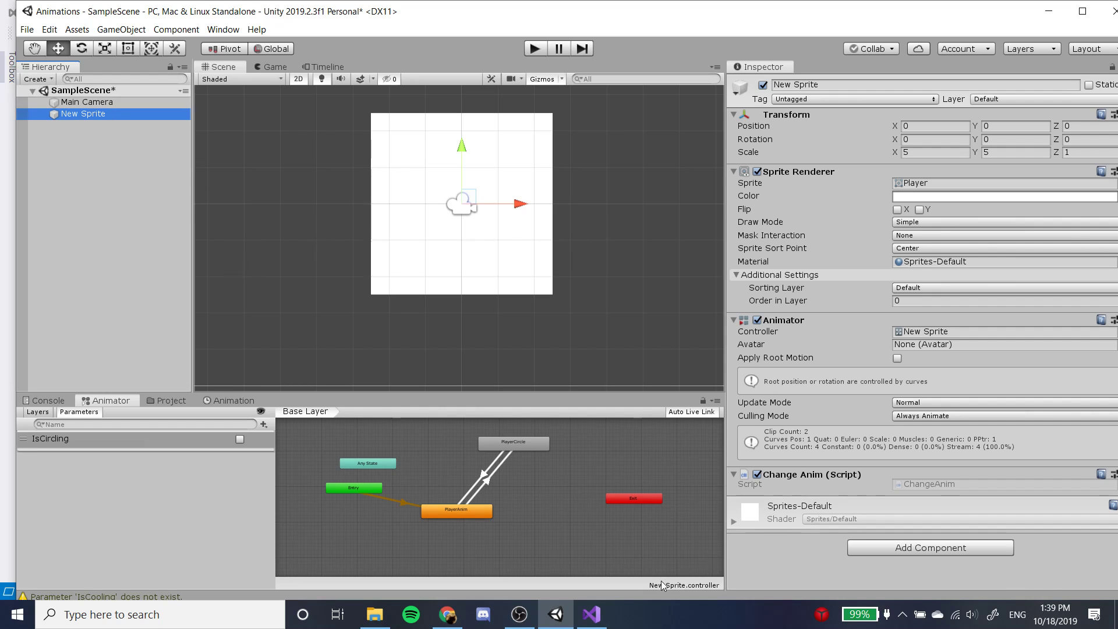
Step: Save the corrected script in Visual Studio, then return to Unity and play the scene
{"action": "left_click", "coordinate": [592, 614]}
{"action": "key", "text": "ctrl+s"}
{"action": "left_click", "coordinate": [227, 202]}
{"action": "left_click", "coordinate": [555, 614]}
{"action": "left_click", "coordinate": [532, 49]}
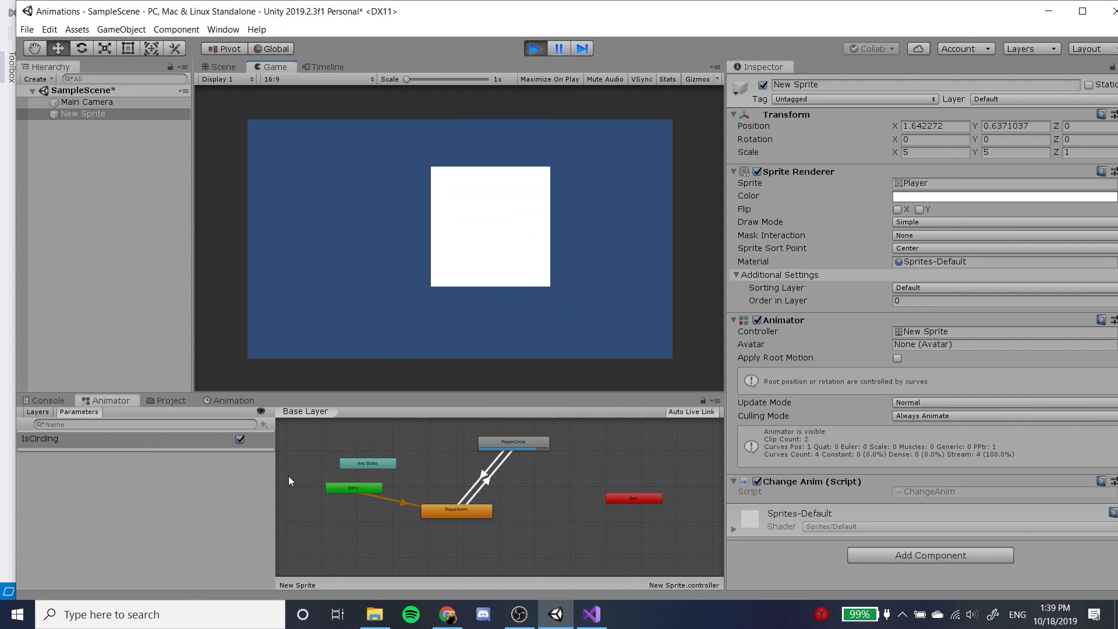
Step: Test switching between PlayerAnim and PlayerCircle by toggling IsCircling during play, then inspect the PlayerCircle to PlayerAnim transition
{"action": "left_click", "coordinate": [239, 439]}
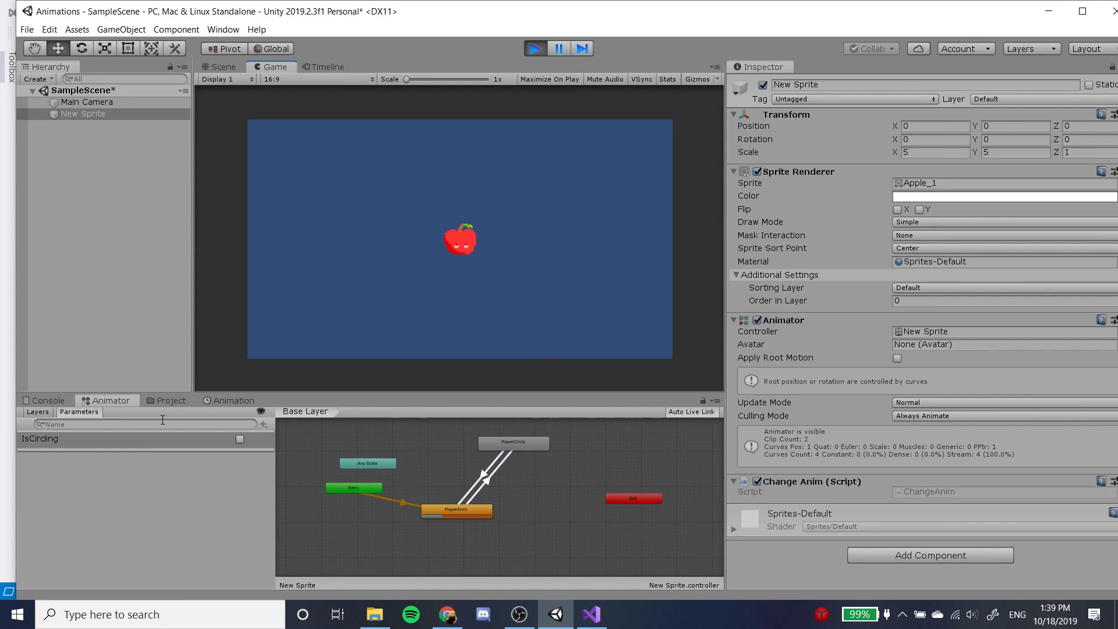
{"action": "left_click", "coordinate": [239, 440]}
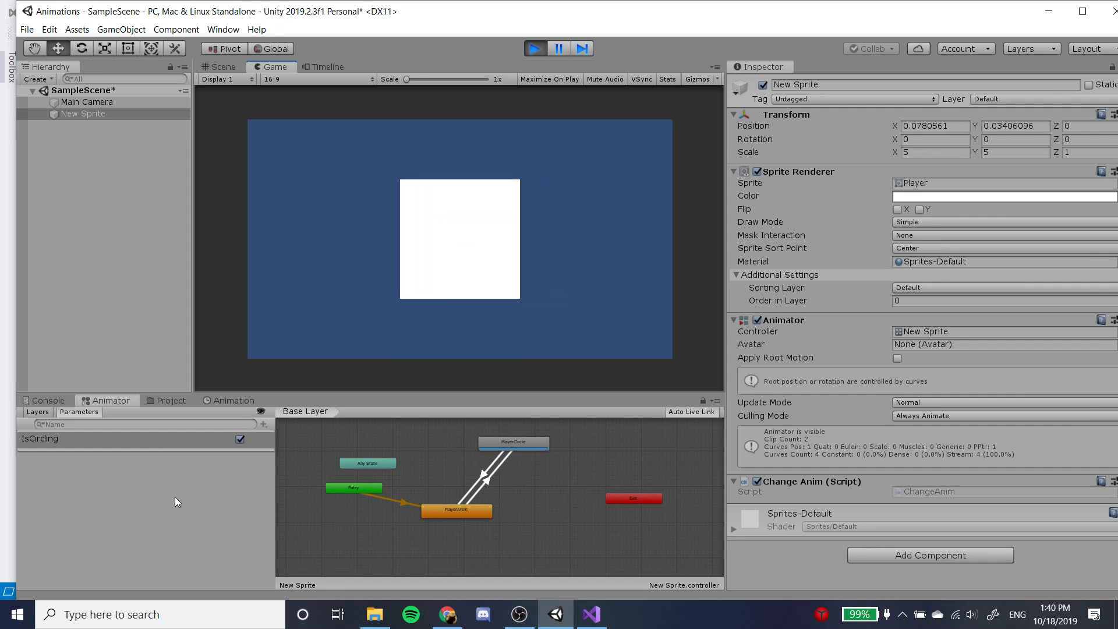
{"action": "key", "text": "space"}
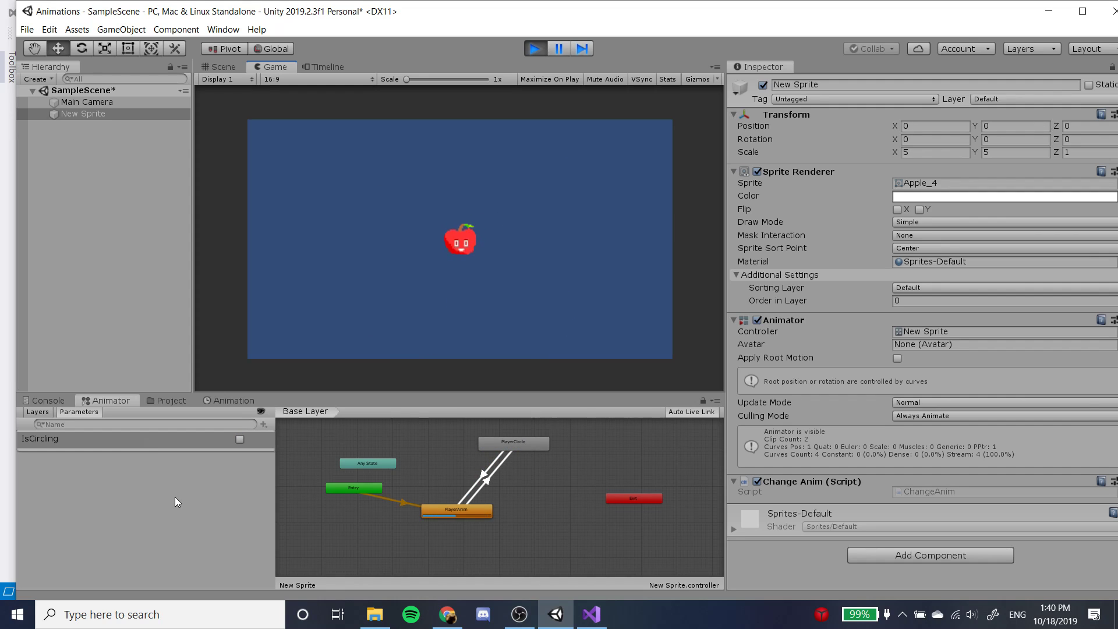
{"action": "left_click", "coordinate": [481, 474]}
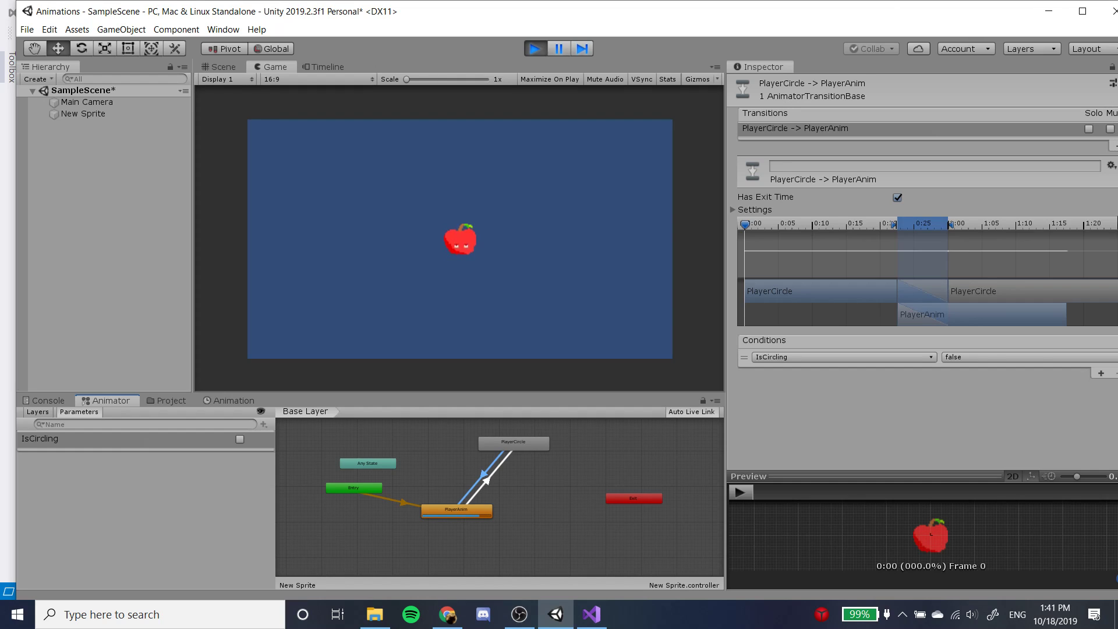
Step: Check the Lesson Plan document in Chrome, then return to Unity and stop the play test
{"action": "left_click", "coordinate": [447, 613]}
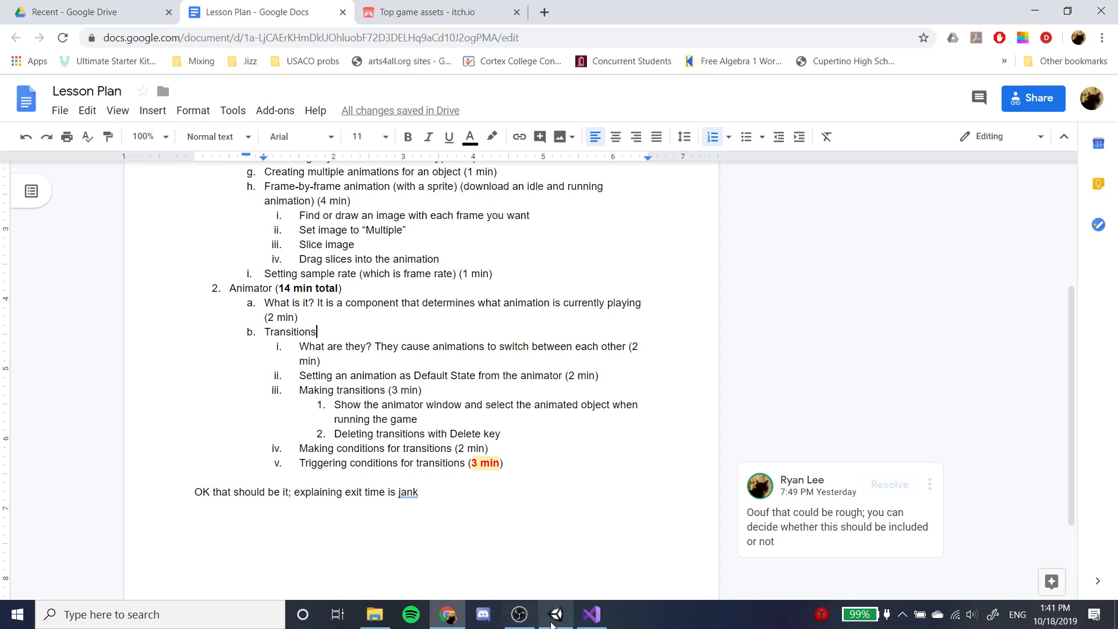
{"action": "left_click", "coordinate": [556, 614]}
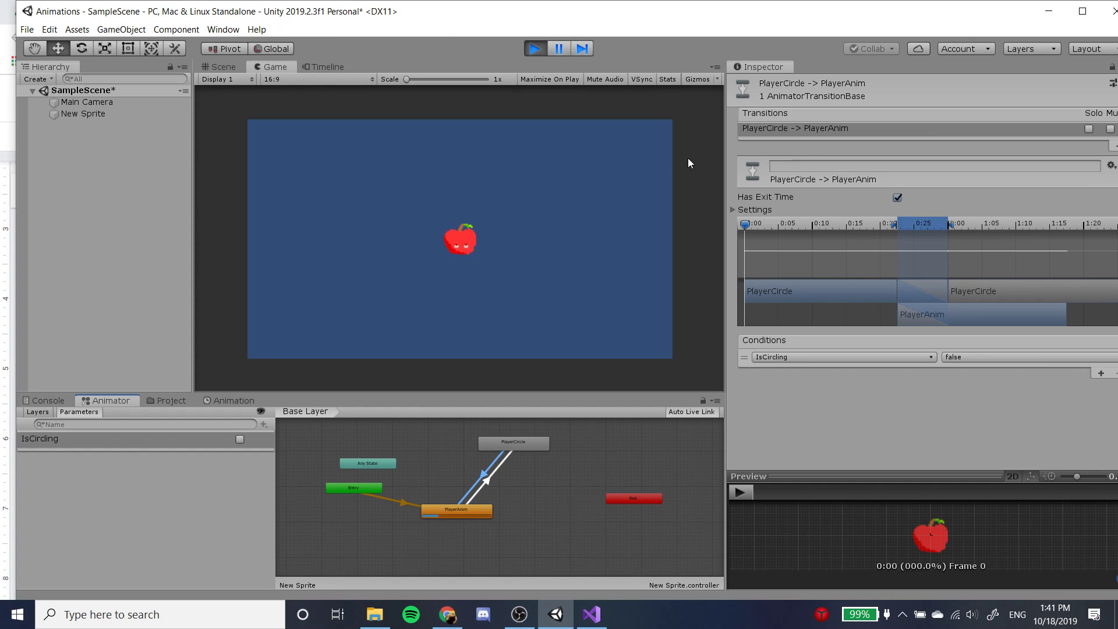
{"action": "left_click", "coordinate": [535, 49]}
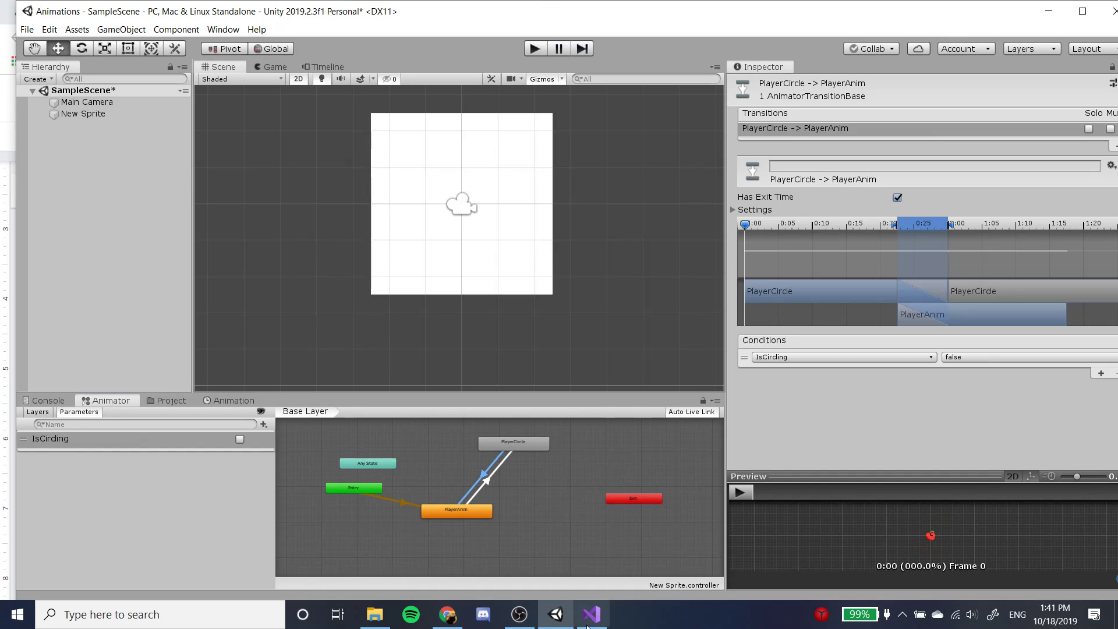